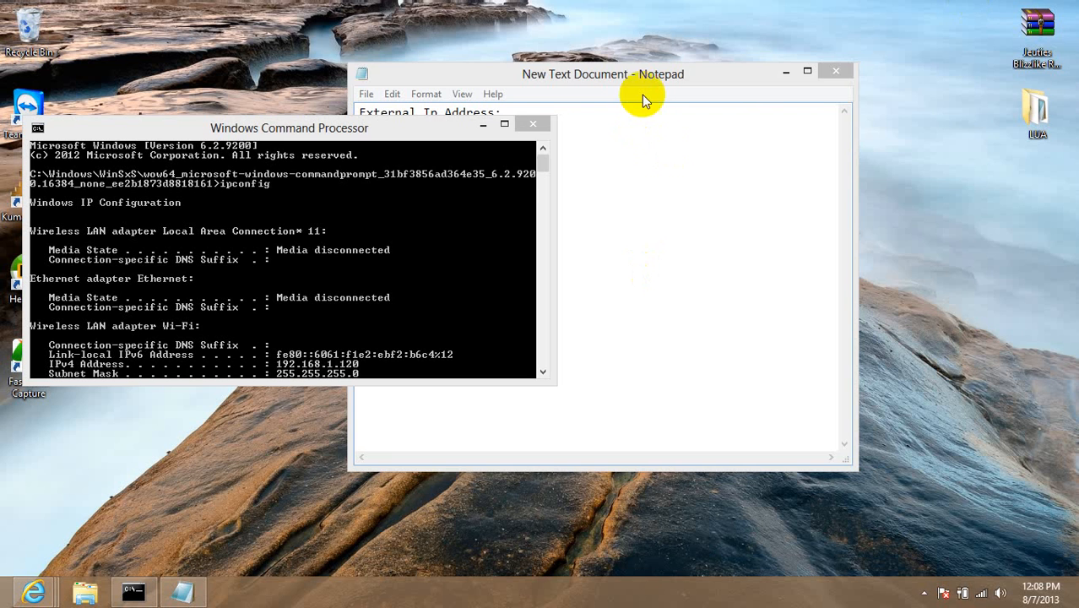
# Move the notes aside and review the External IP, Internal IP, Default Gateway, No-Ip and Localhost lines.
pyautogui.moveTo(646, 78); pyautogui.dragTo(785, 59)
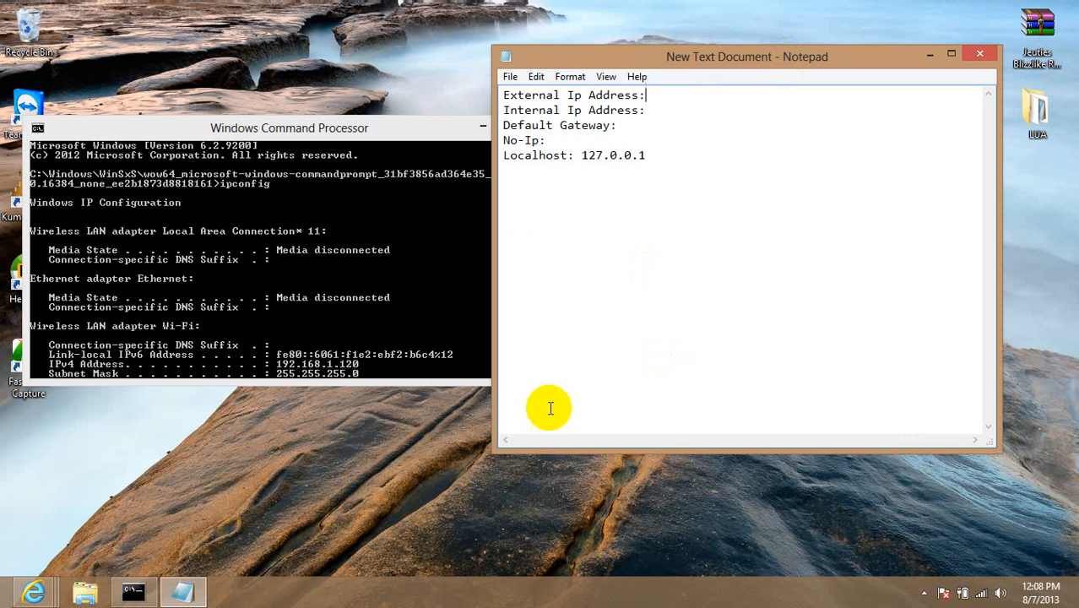
pyautogui.moveTo(663, 192); pyautogui.dragTo(571, 270)
pyautogui.hotkey('ctrl', 'a')
pyautogui.click(669, 178)
pyautogui.click(609, 97)
pyautogui.click(611, 114)
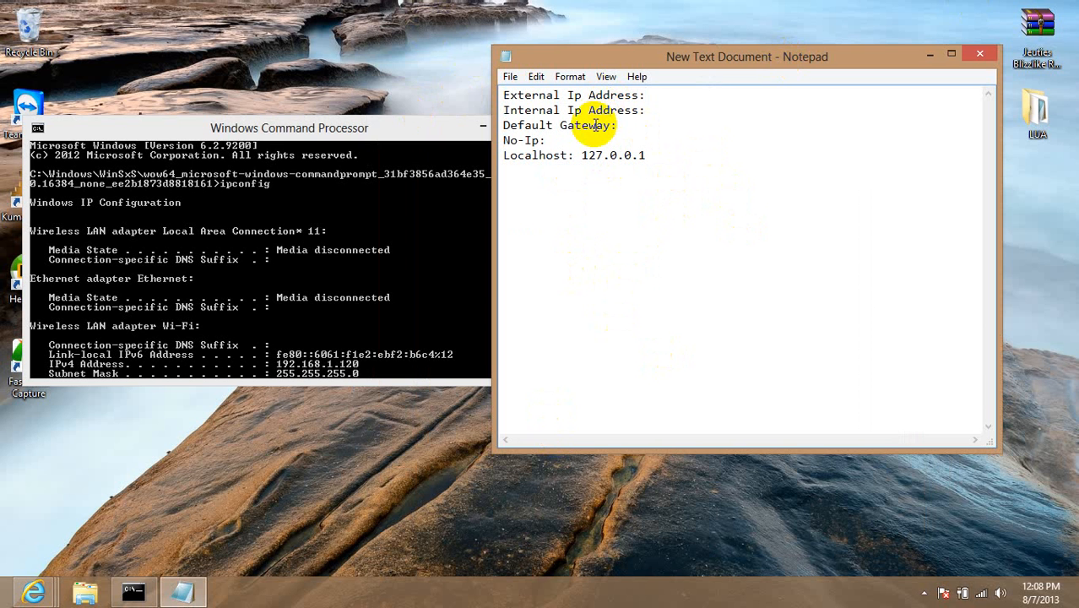
pyautogui.click(596, 127)
pyautogui.click(525, 144)
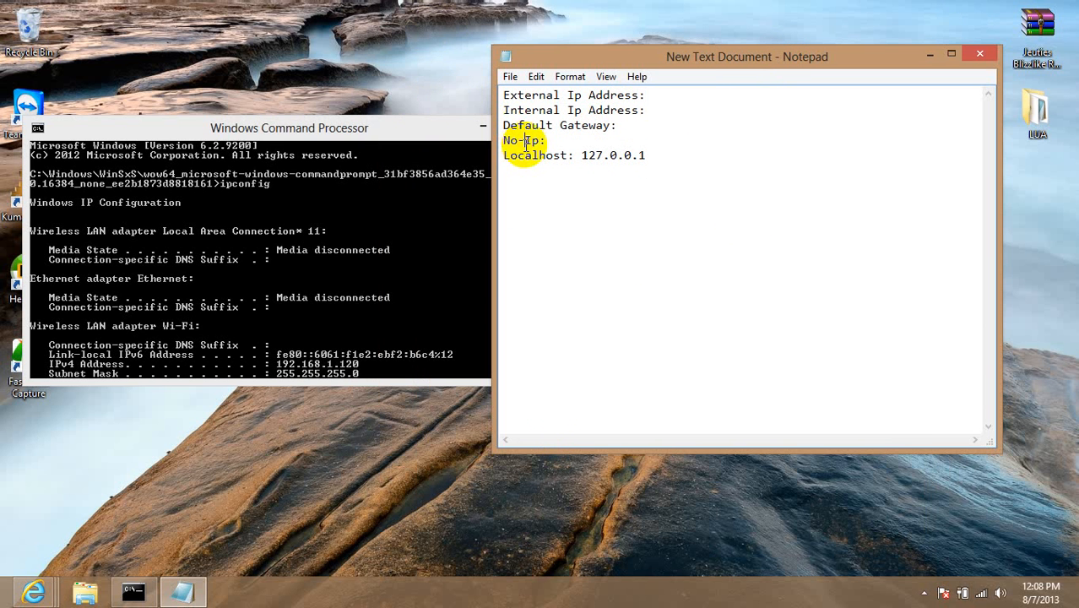
pyautogui.click(545, 158)
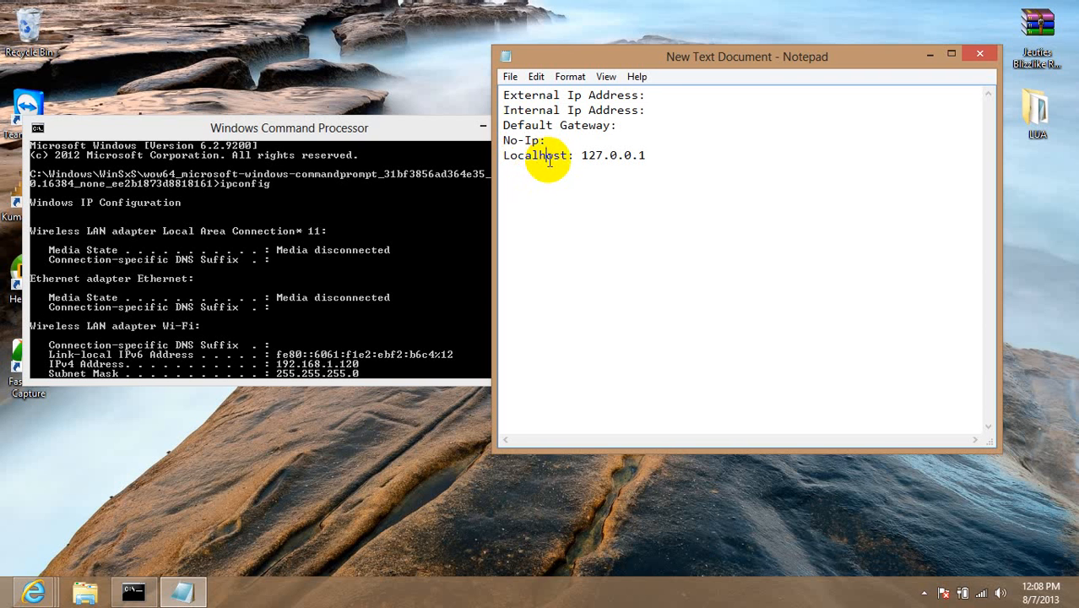
# Highlight the Localhost 127.0.0.1 address, then bring the ipconfig Command Prompt to the centre.
pyautogui.moveTo(525, 160); pyautogui.dragTo(360, 175)
pyautogui.click(675, 161)
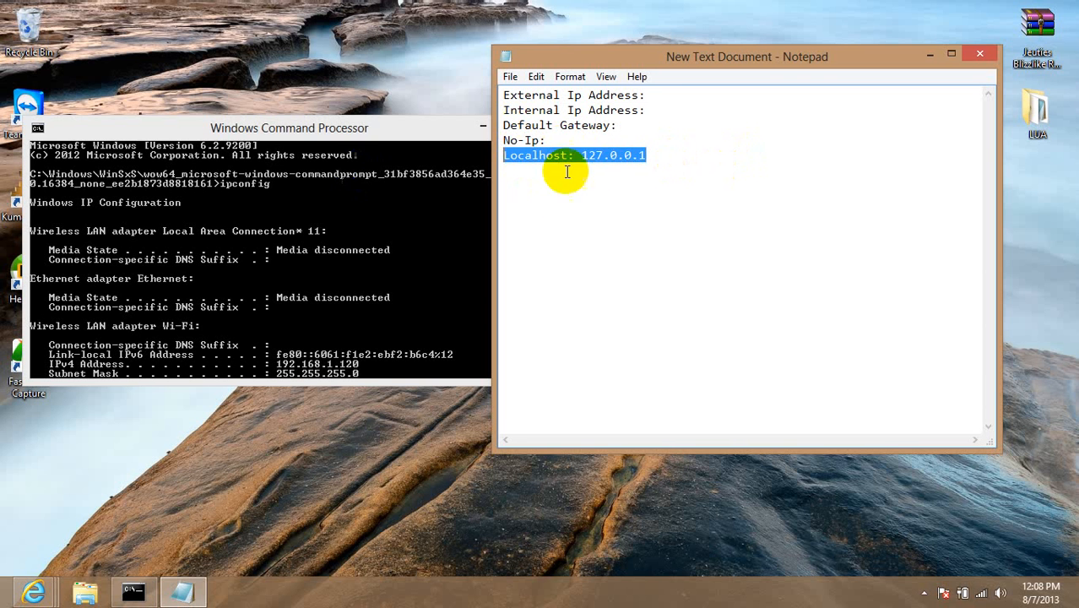
pyautogui.doubleClick(629, 156)
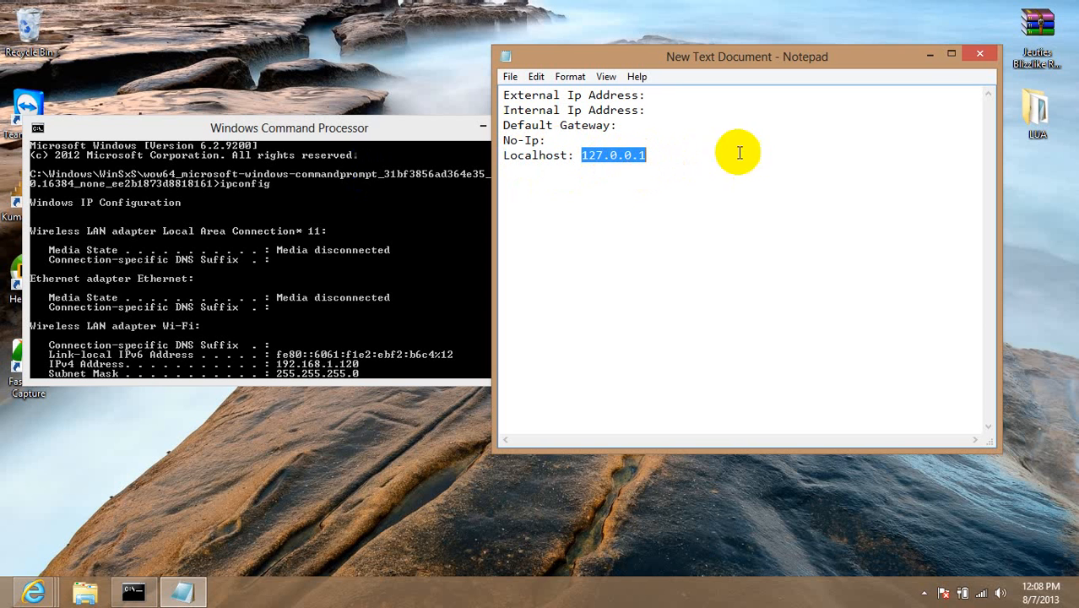
pyautogui.click(655, 162)
pyautogui.click(583, 122)
pyautogui.click(359, 133)
pyautogui.moveTo(243, 127); pyautogui.dragTo(560, 123)
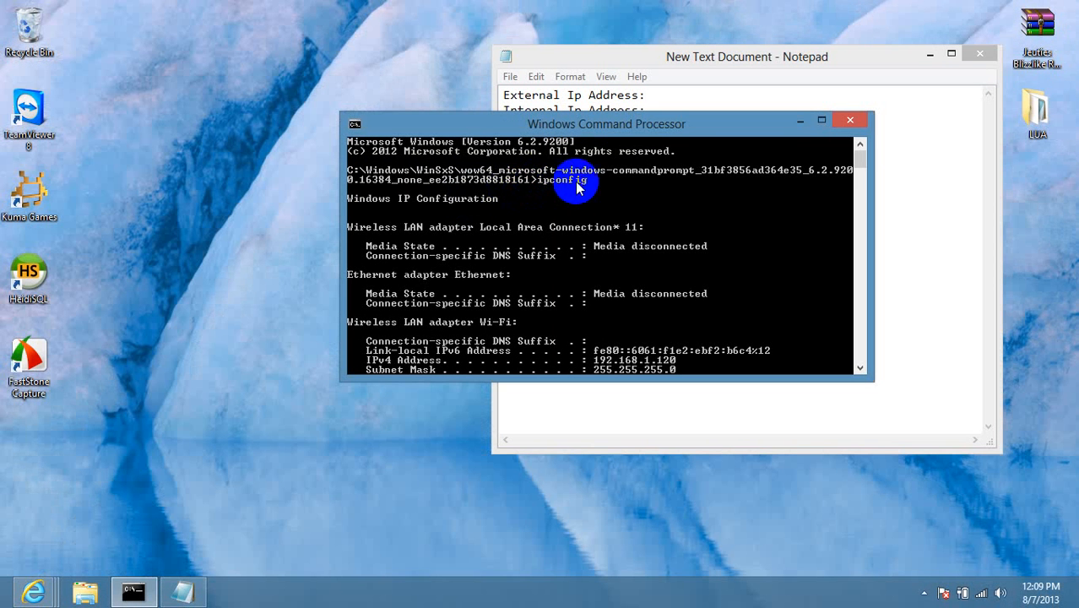
# Copy IPv4 192.168.1.120 and gateway 192.168.1.1 from the ipconfig Wi-Fi section into the notes.
pyautogui.scroll(-3, 699, 282)
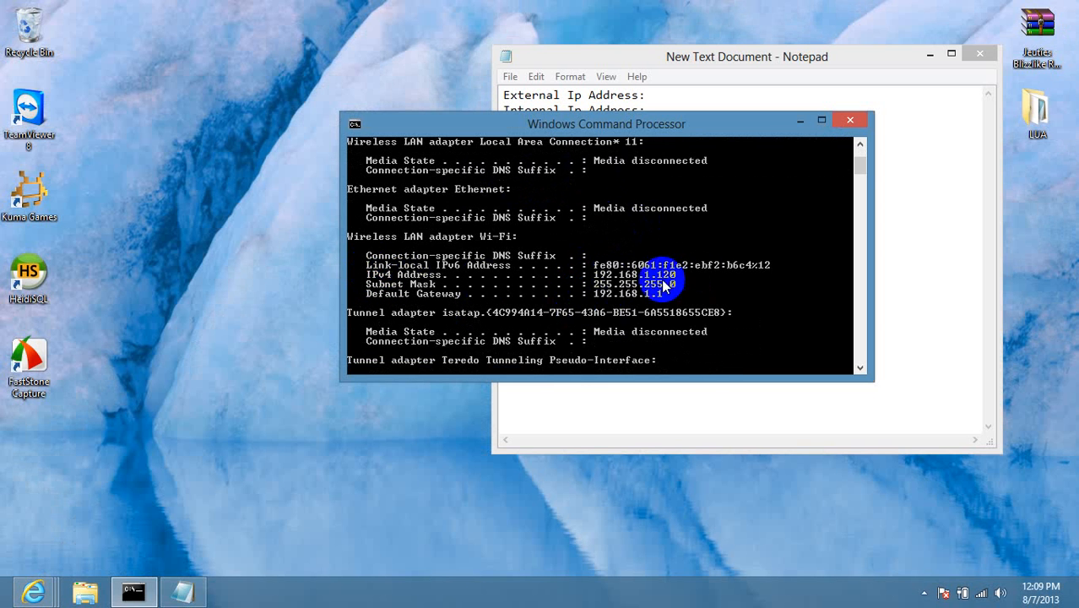
pyautogui.click(659, 107)
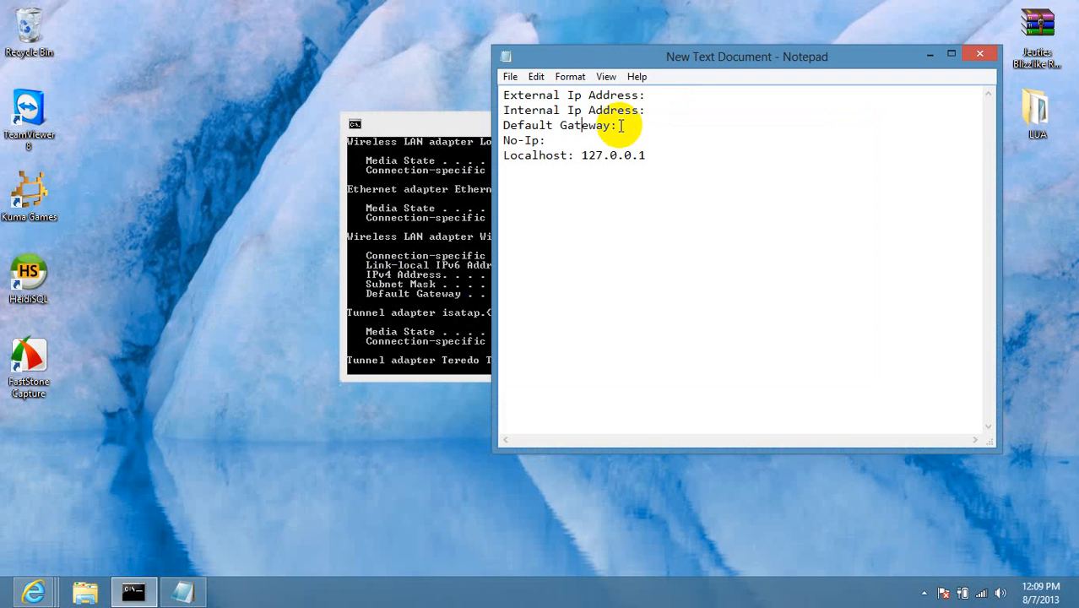
pyautogui.click(663, 112)
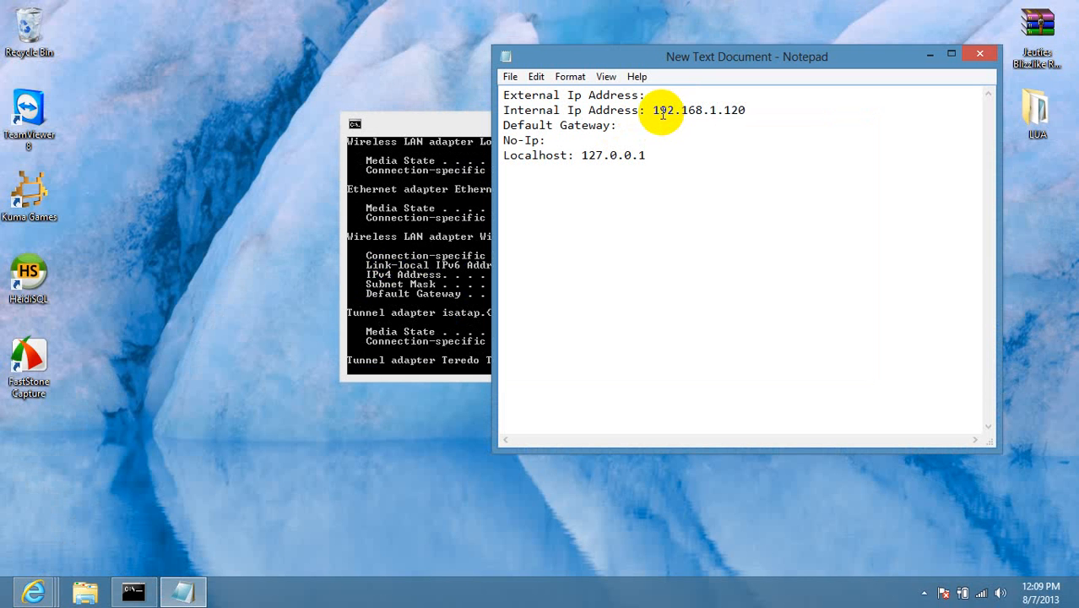
pyautogui.press('Return')
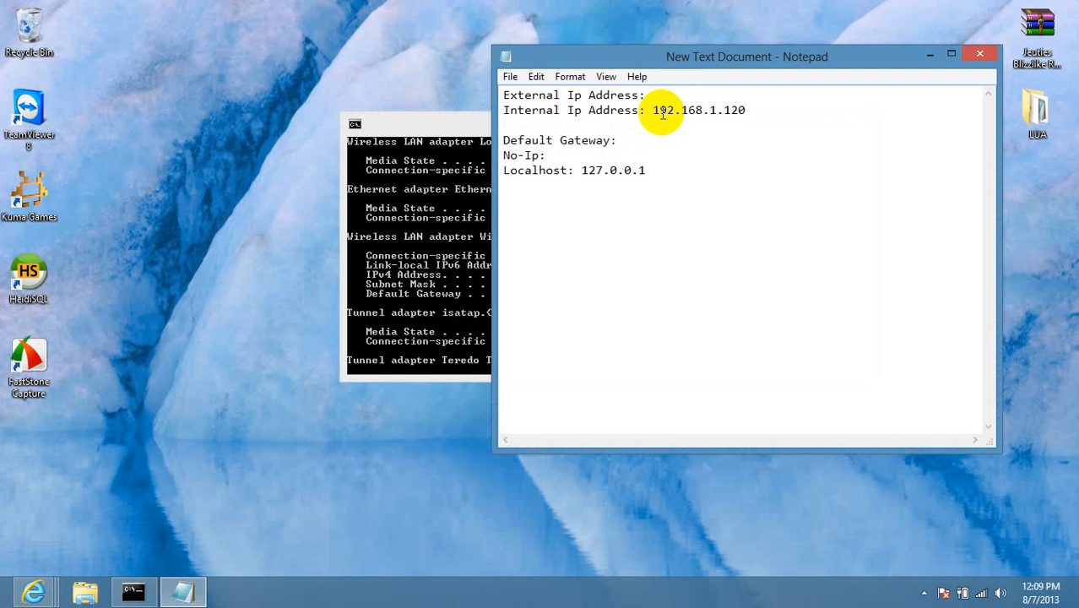
pyautogui.press('BackSpace')
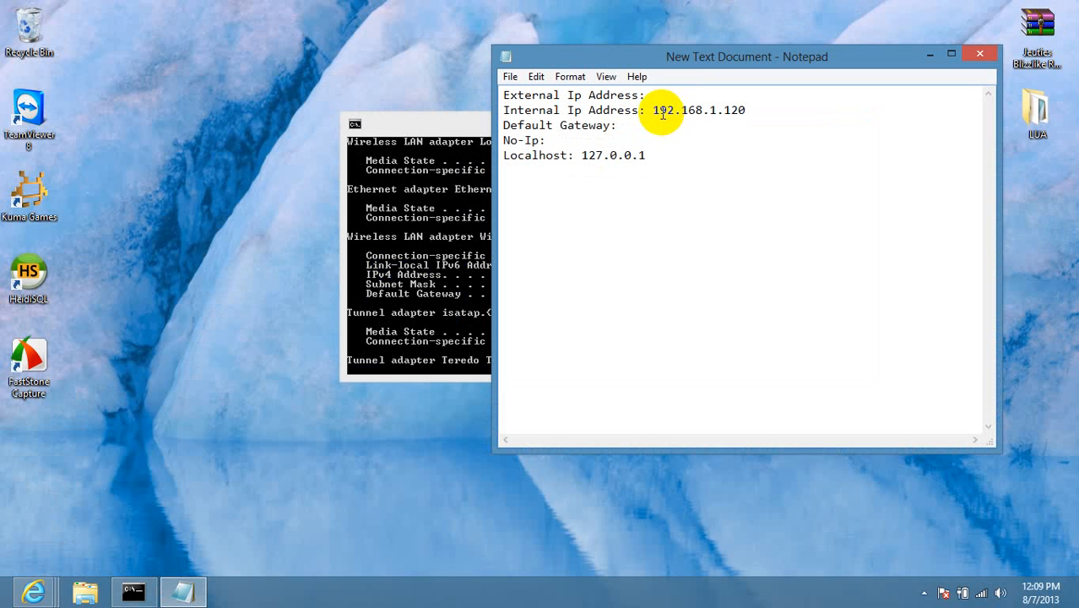
pyautogui.click(461, 126)
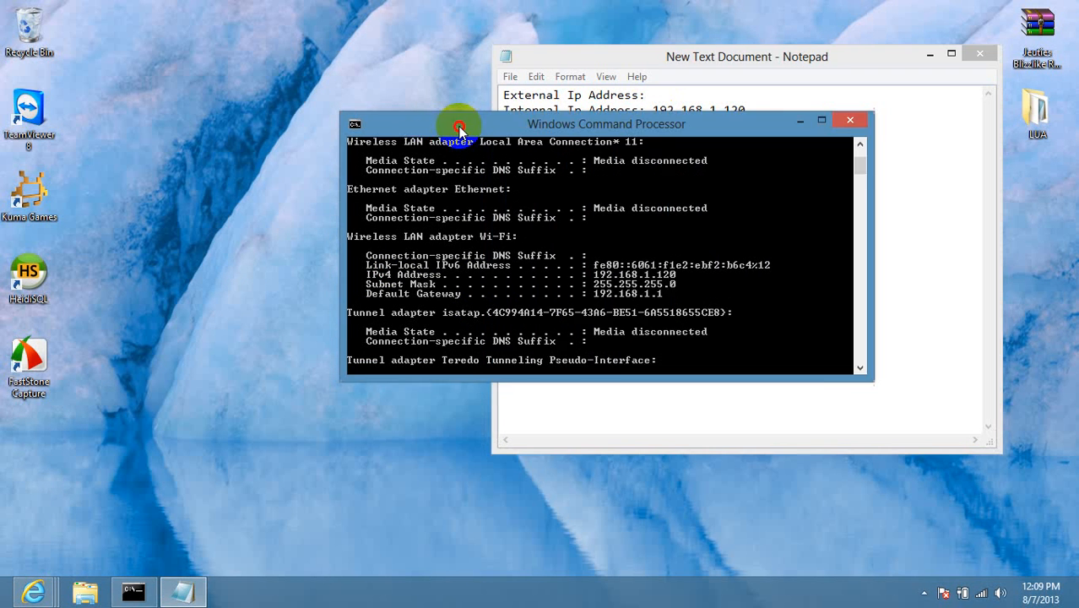
pyautogui.click(754, 125)
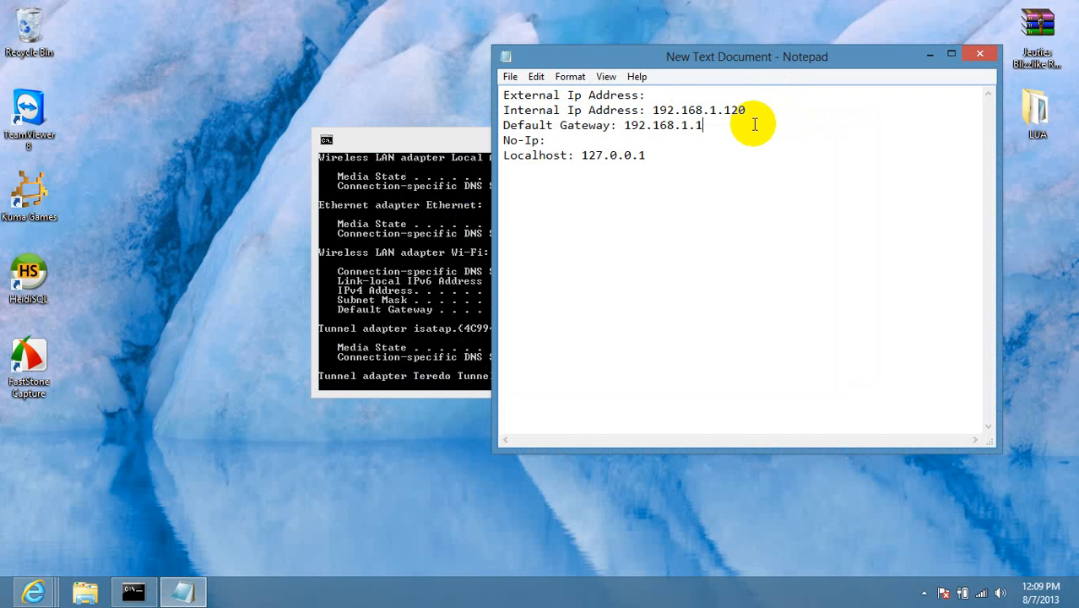
# Copy the public IP 75.95.142.197 from the IP Chicken page.
pyautogui.moveTo(34, 591)
pyautogui.click(53, 505)
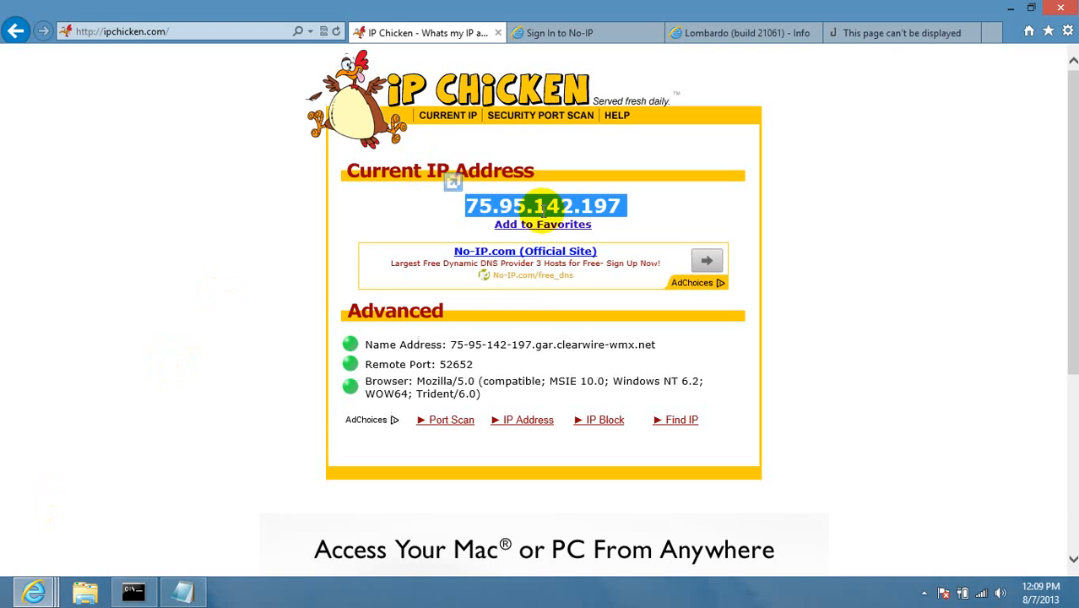
pyautogui.rightClick(527, 211)
pyautogui.click(599, 237)
pyautogui.click(1011, 7)
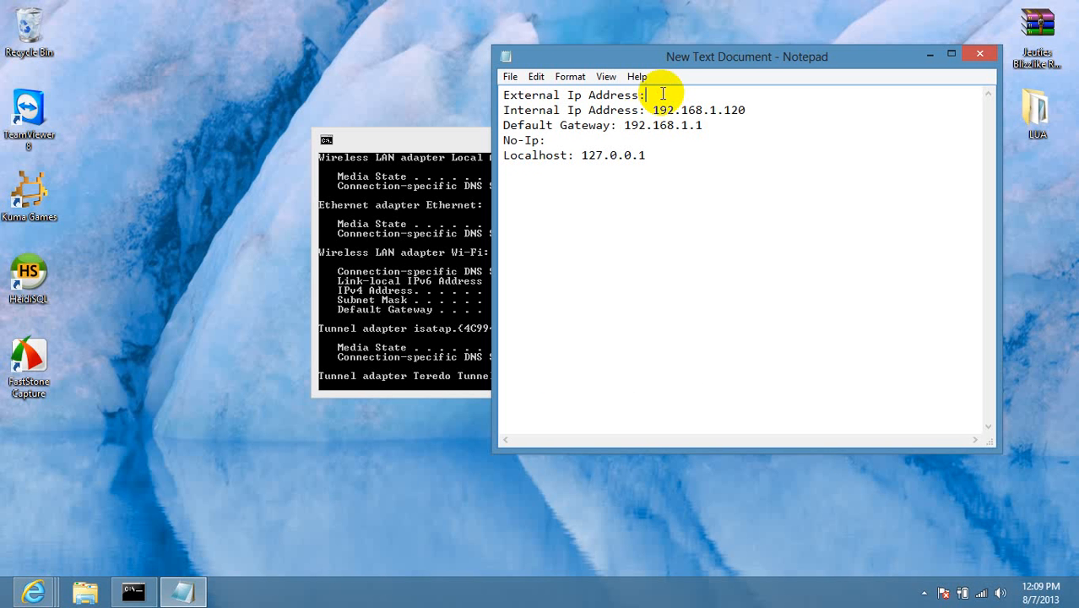
pyautogui.hotkey('ctrl', 'v')
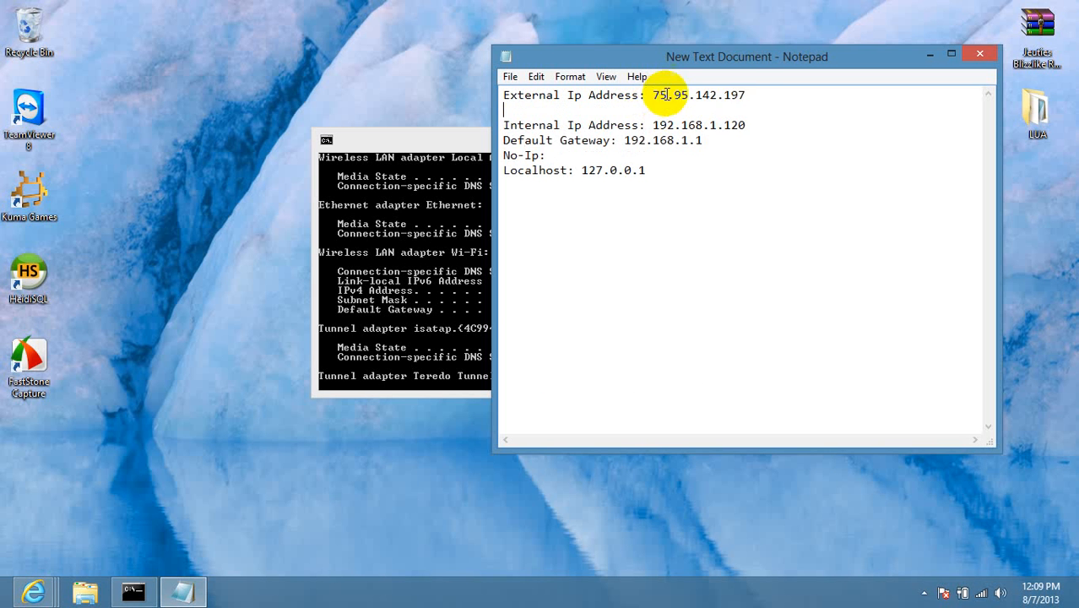
pyautogui.press('BackSpace')
pyautogui.click(588, 135)
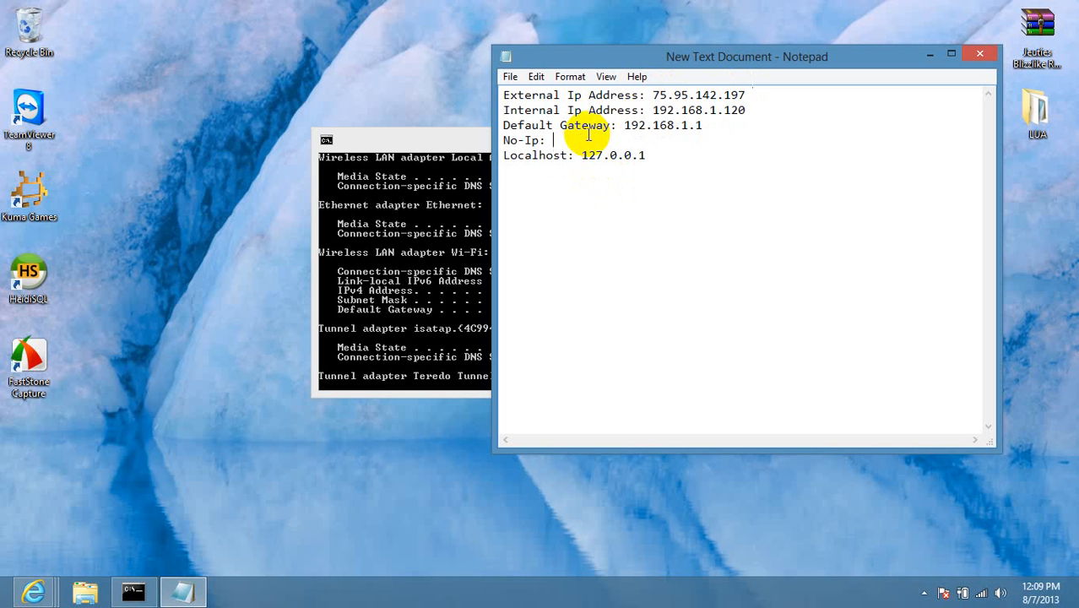
pyautogui.moveTo(472, 137); pyautogui.dragTo(366, 125)
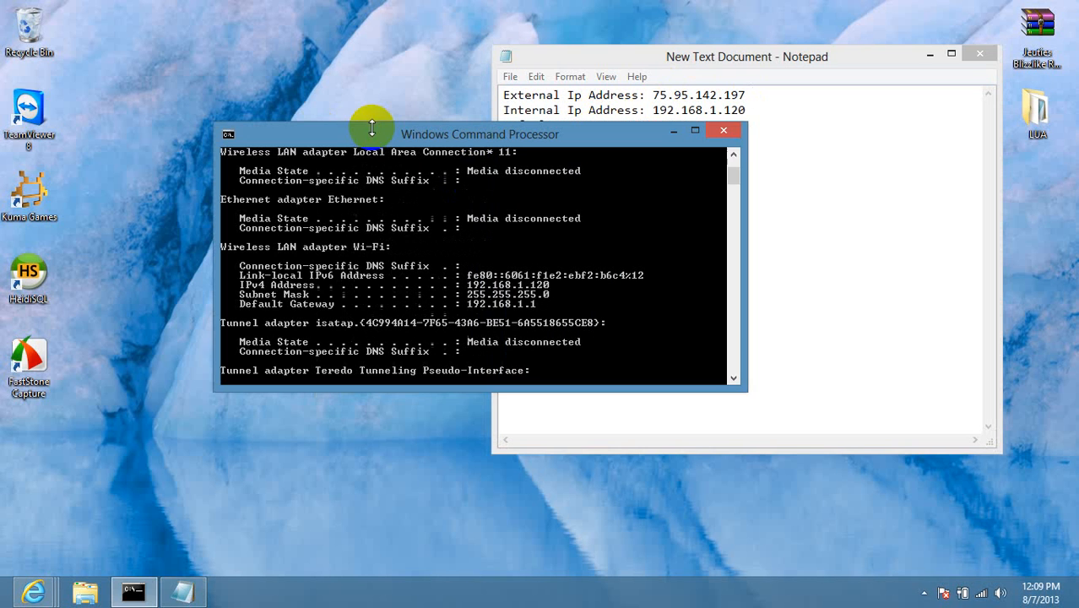
pyautogui.click(671, 130)
pyautogui.moveTo(33, 591)
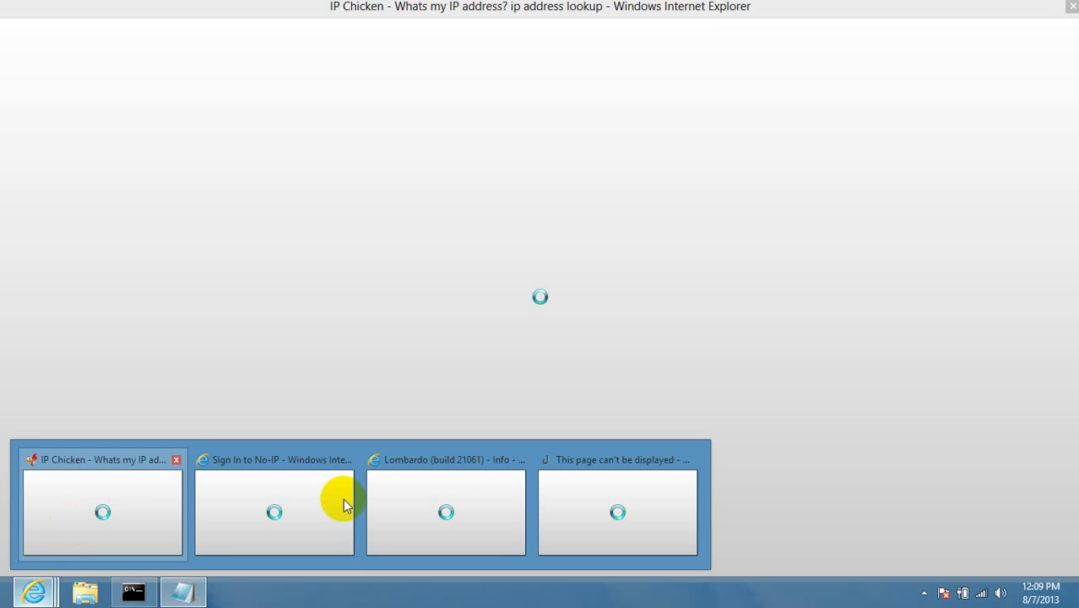
# Sign in on the No-IP page and open Manage Hosts to see the three servegame.com hosts.
pyautogui.click(342, 498)
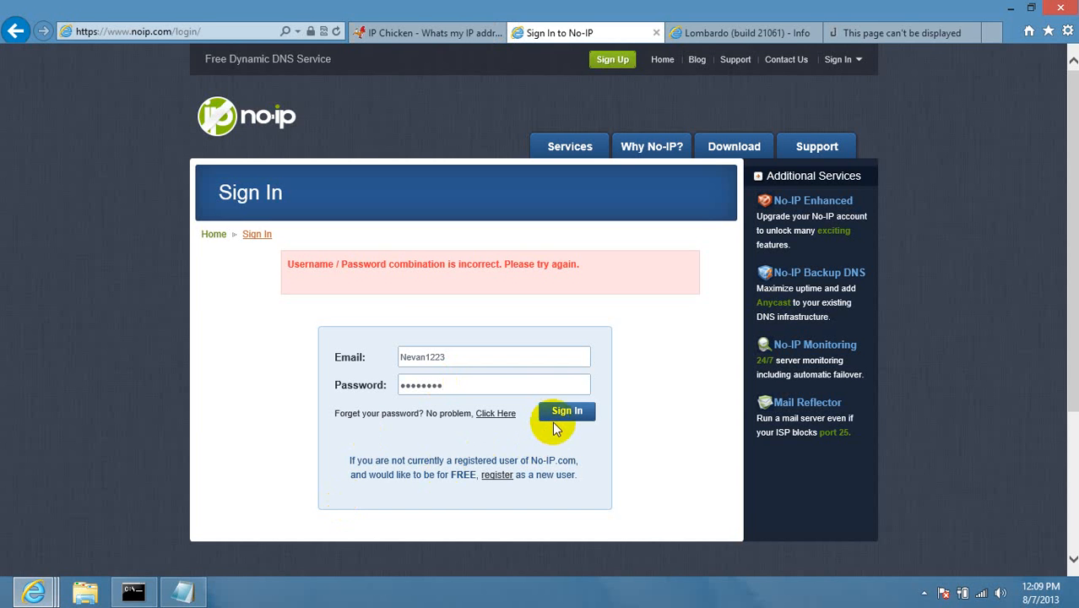
pyautogui.click(557, 424)
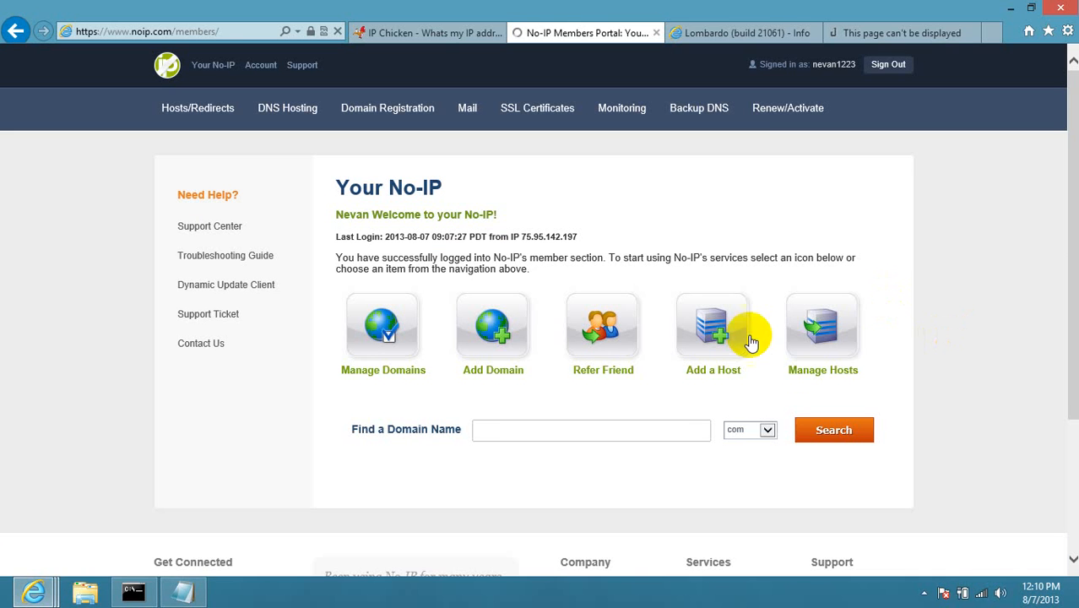
pyautogui.click(828, 372)
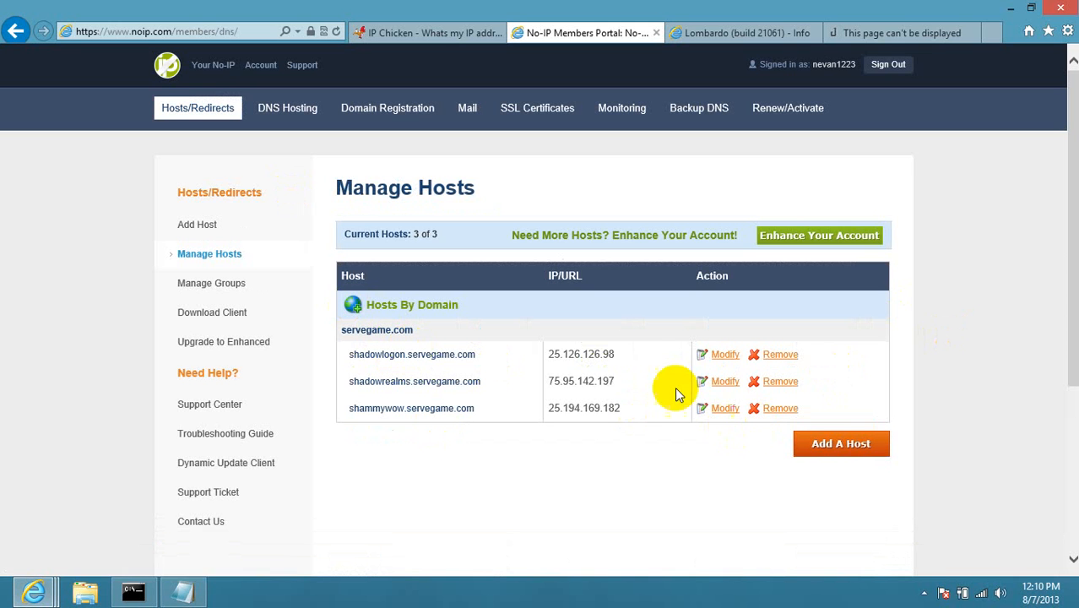
# Open the Update host page for shadowrealms.servegame.com, dismissing the secure-content warning.
pyautogui.click(725, 383)
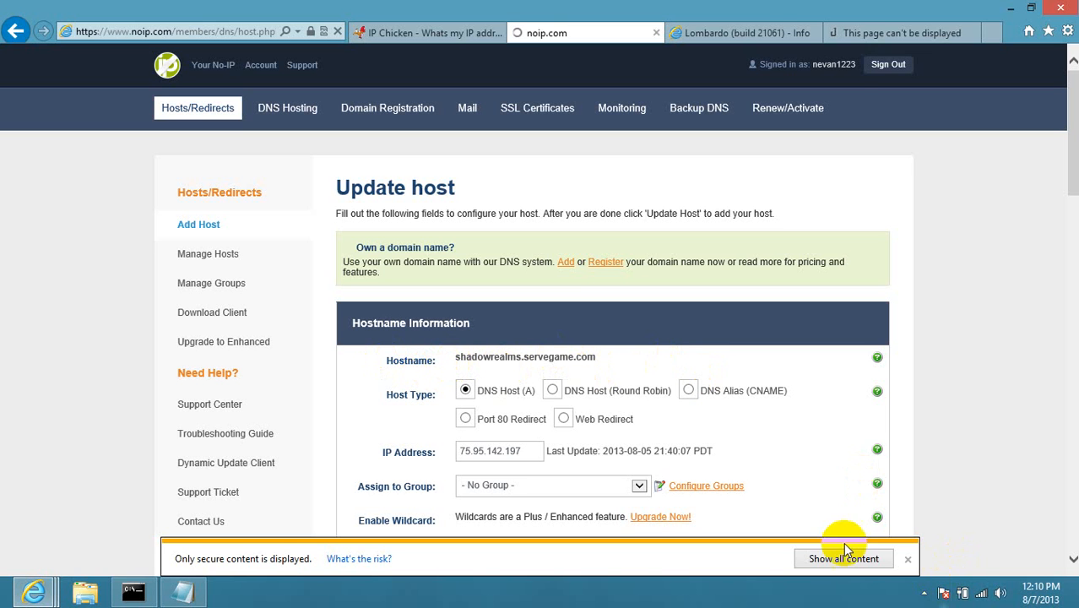
pyautogui.click(907, 561)
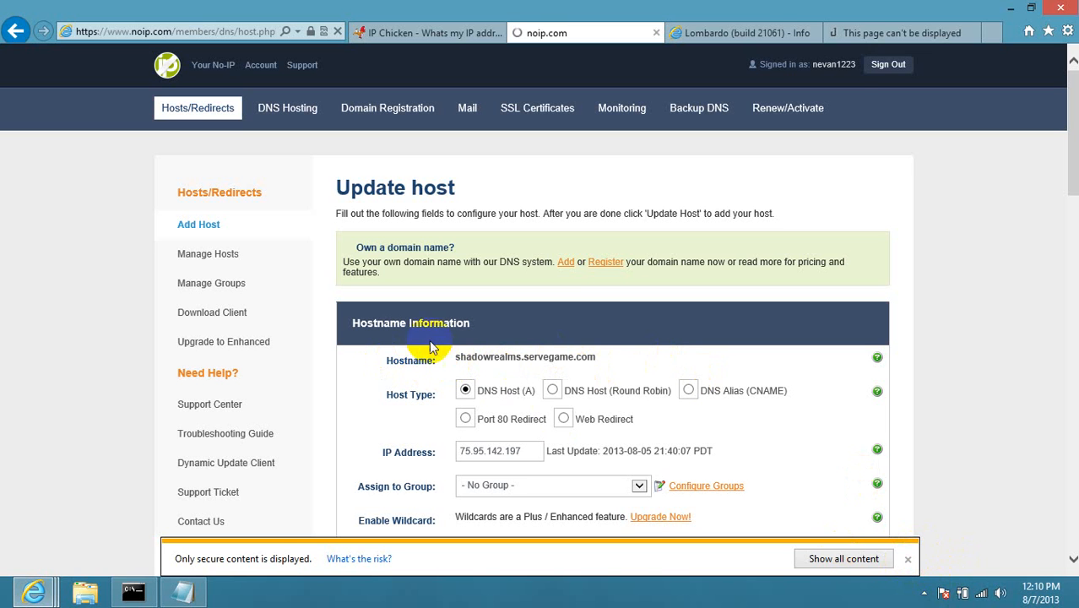
pyautogui.click(908, 561)
pyautogui.scroll(-2, 908, 562)
pyautogui.click(907, 562)
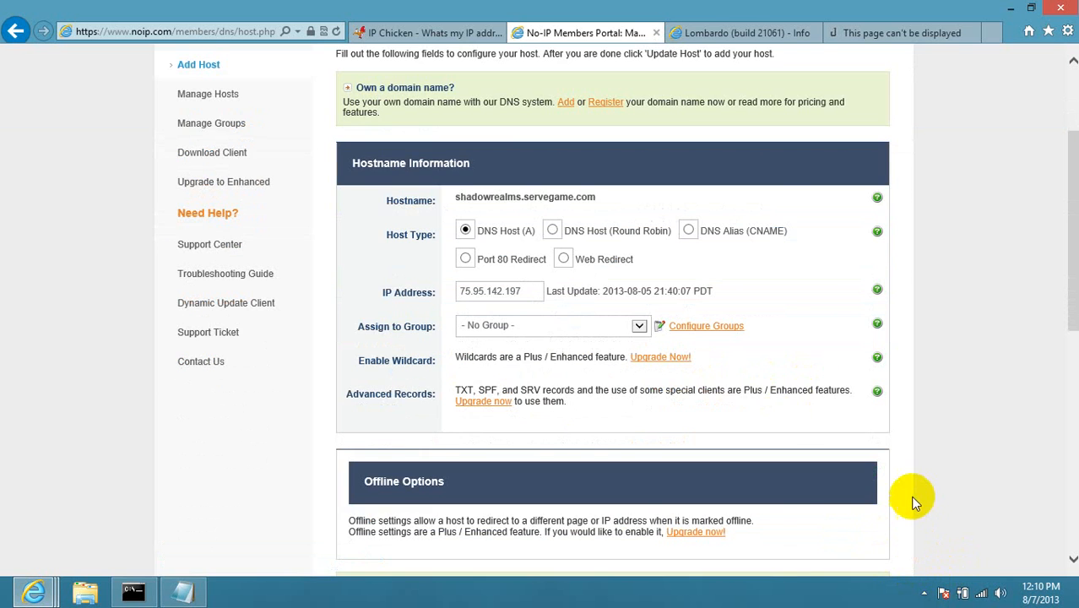
pyautogui.scroll(-1, 760, 397)
pyautogui.scroll(1, 709, 380)
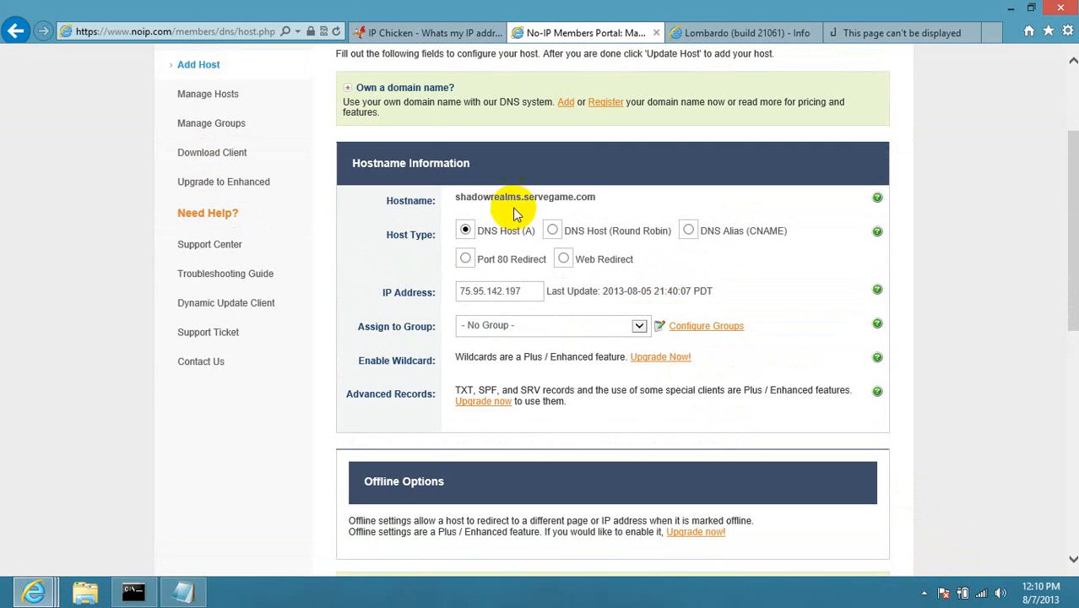
# Check the hostname, DNS Host (A) type and IP 75.95.142.197 on the form.
pyautogui.moveTo(523, 194); pyautogui.dragTo(582, 190)
pyautogui.click(577, 196)
pyautogui.click(488, 236)
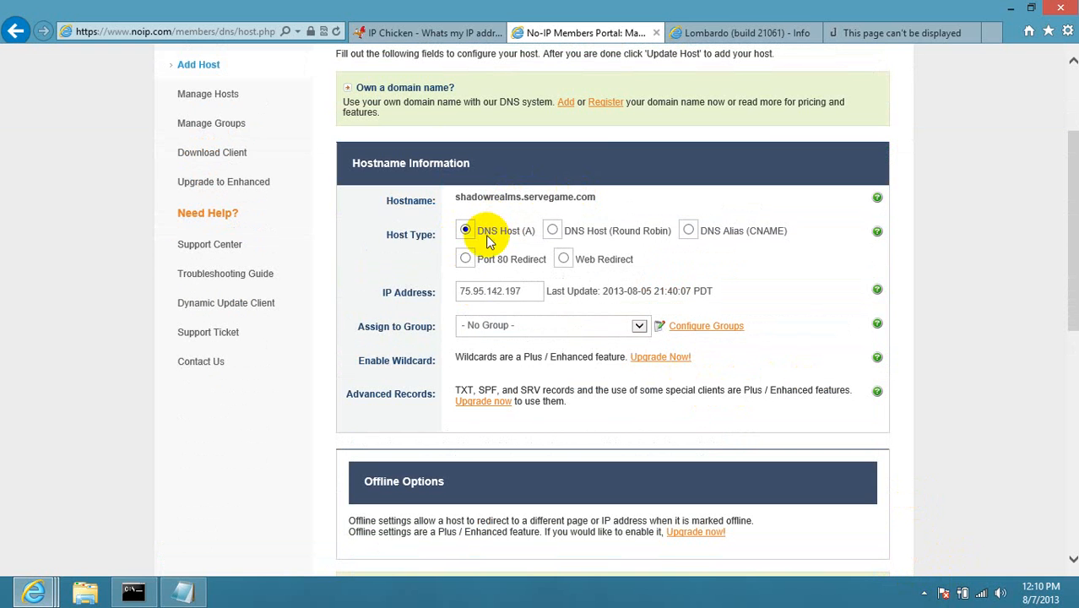
pyautogui.scroll(-4, 503, 304)
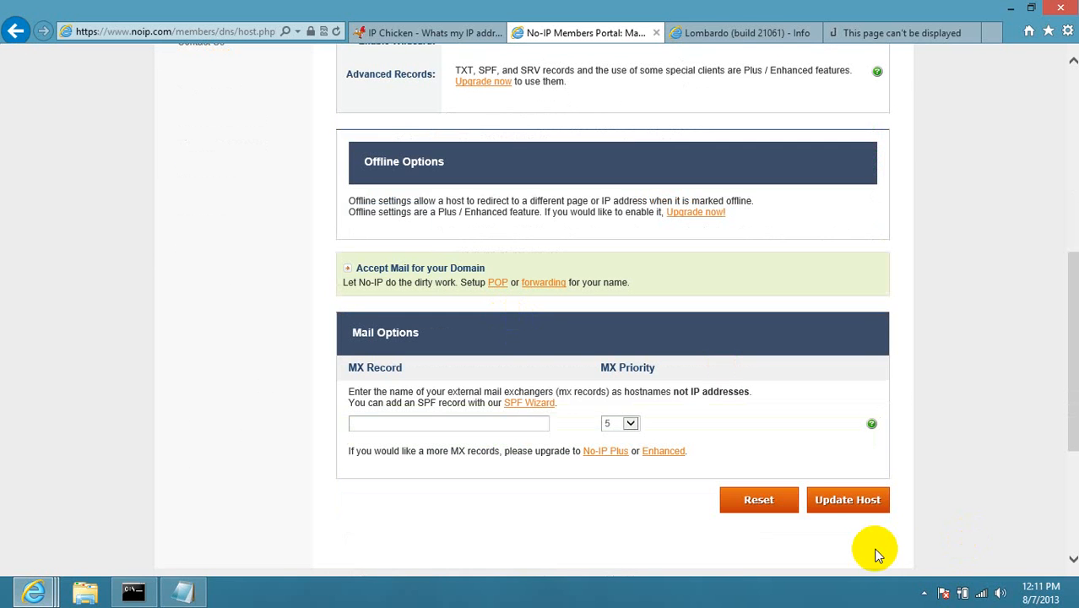
pyautogui.scroll(5, 701, 301)
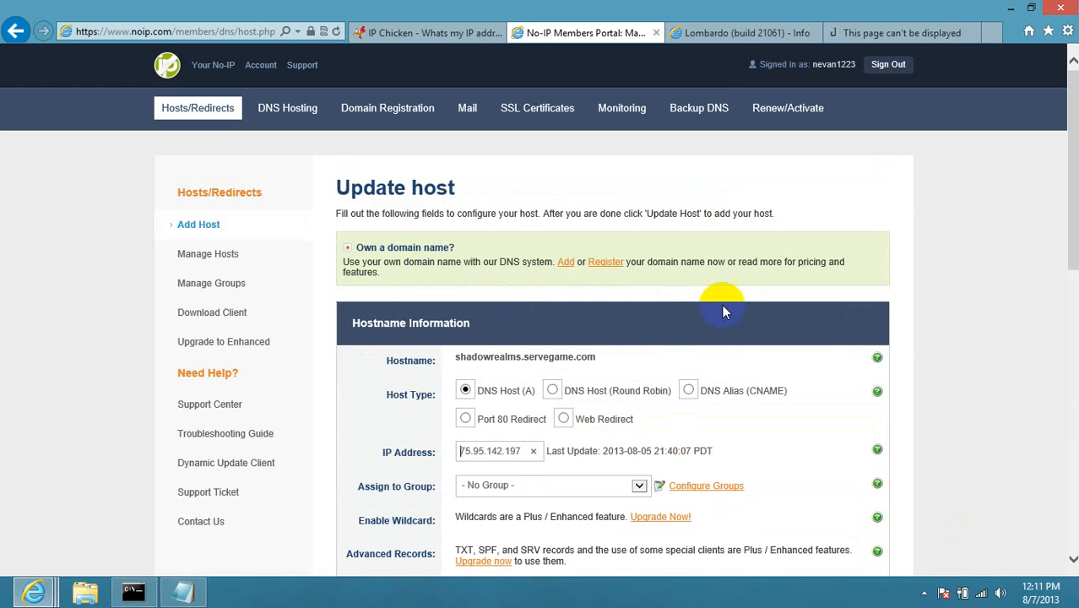
# Copy shadowrealms.servegame.com from the No-IP page and paste it after No-Ip in the notes.
pyautogui.click(1011, 9)
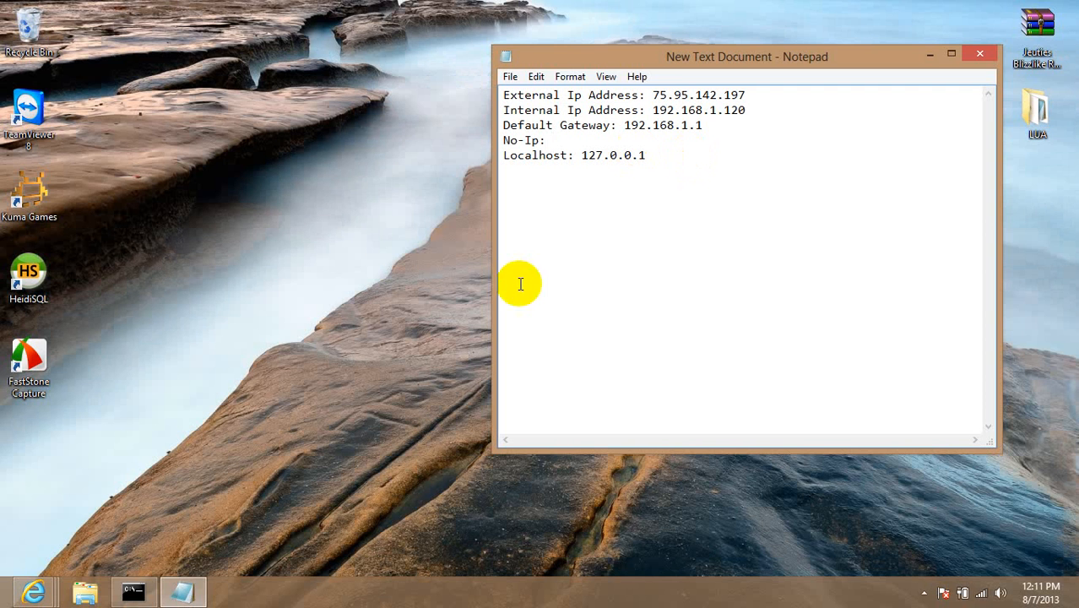
pyautogui.click(3, 602)
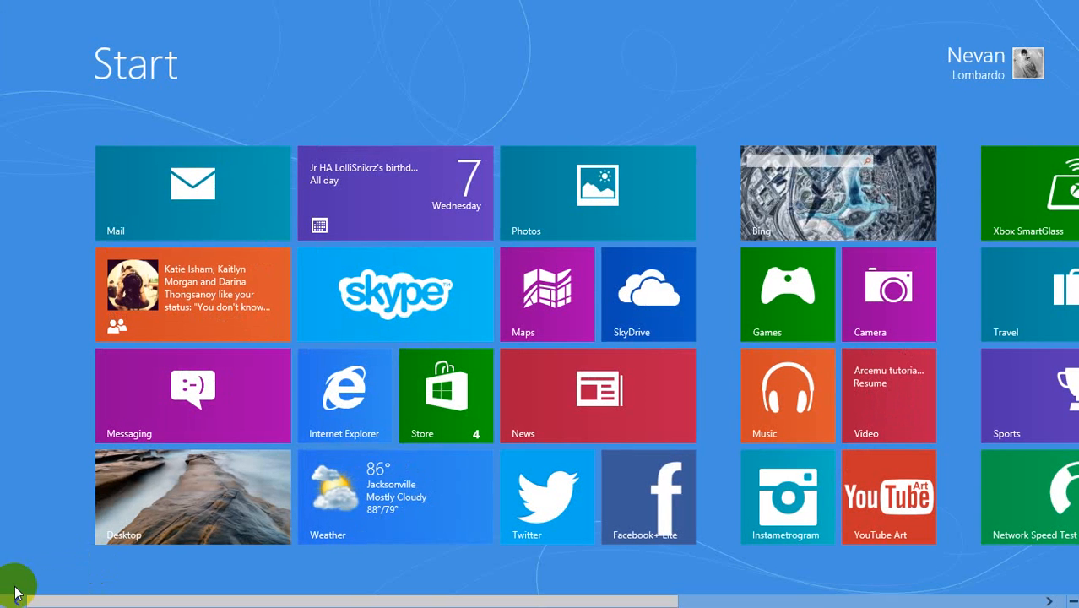
pyautogui.click(160, 540)
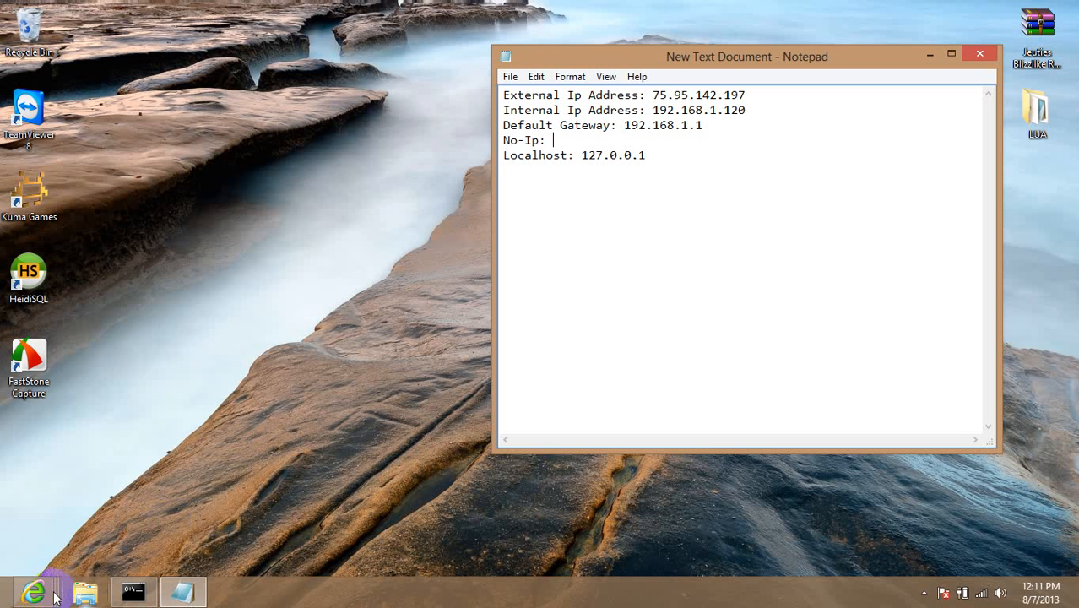
pyautogui.click(34, 593)
pyautogui.click(281, 521)
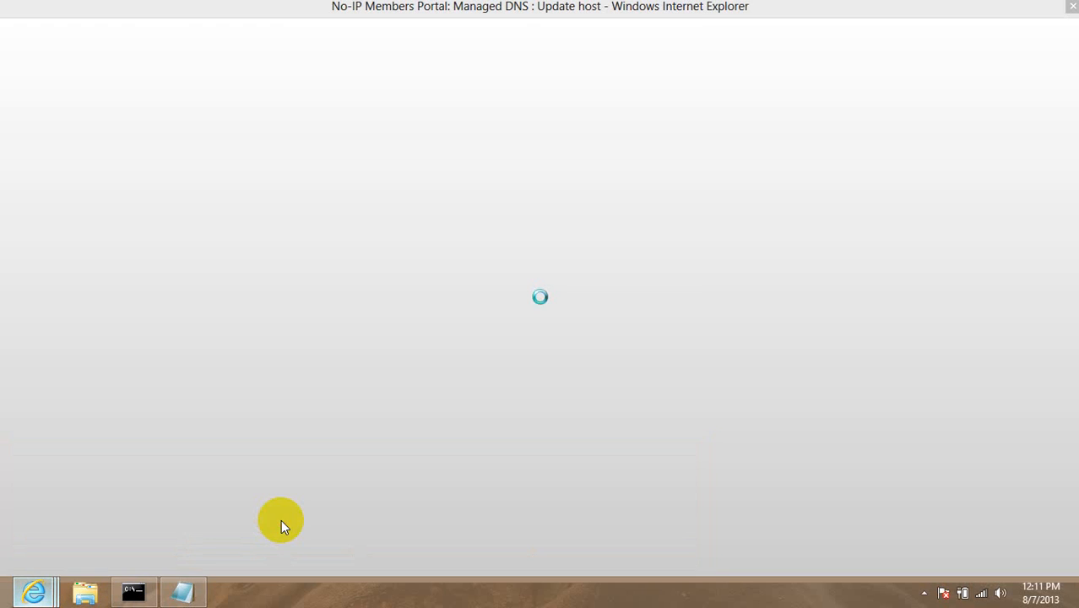
pyautogui.tripleClick(509, 356)
pyautogui.rightClick(471, 367)
pyautogui.click(504, 389)
pyautogui.click(183, 593)
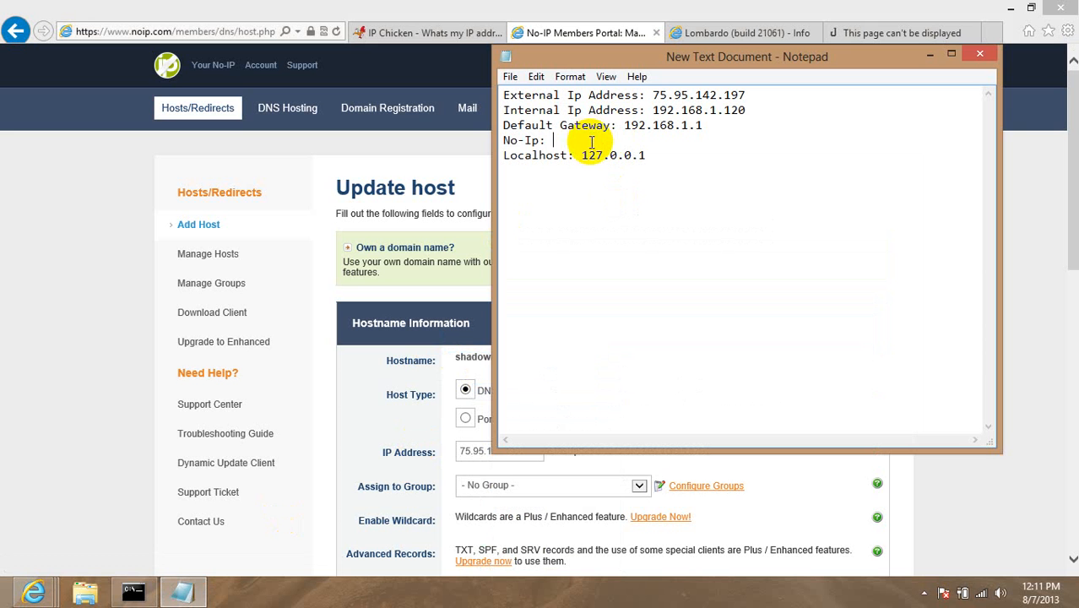
pyautogui.hotkey('ctrl', 'v')
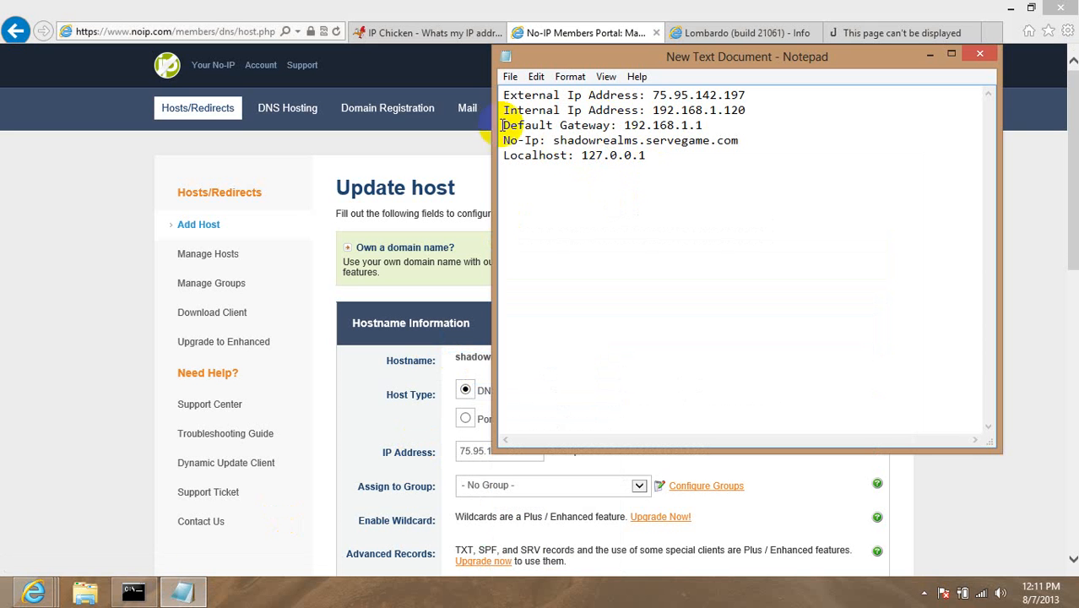
# Copy the gateway 192.168.1.1 and switch to the router's control panel page.
pyautogui.click(695, 124)
pyautogui.moveTo(695, 124); pyautogui.dragTo(623, 125)
pyautogui.click(624, 125)
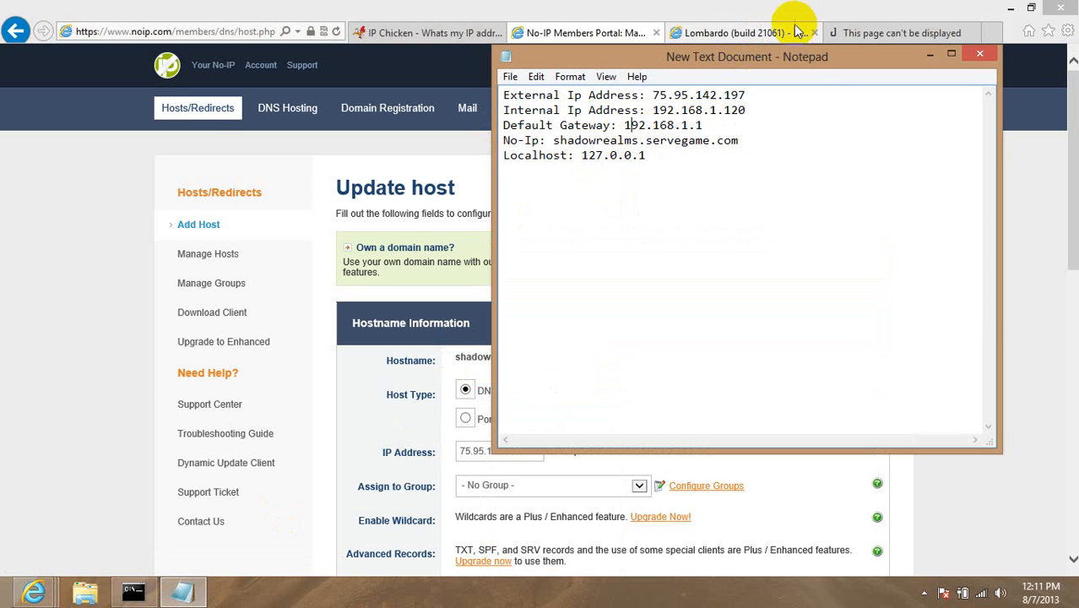
pyautogui.click(219, 29)
pyautogui.hotkey('ctrl', 'Tab')
pyautogui.click(101, 31)
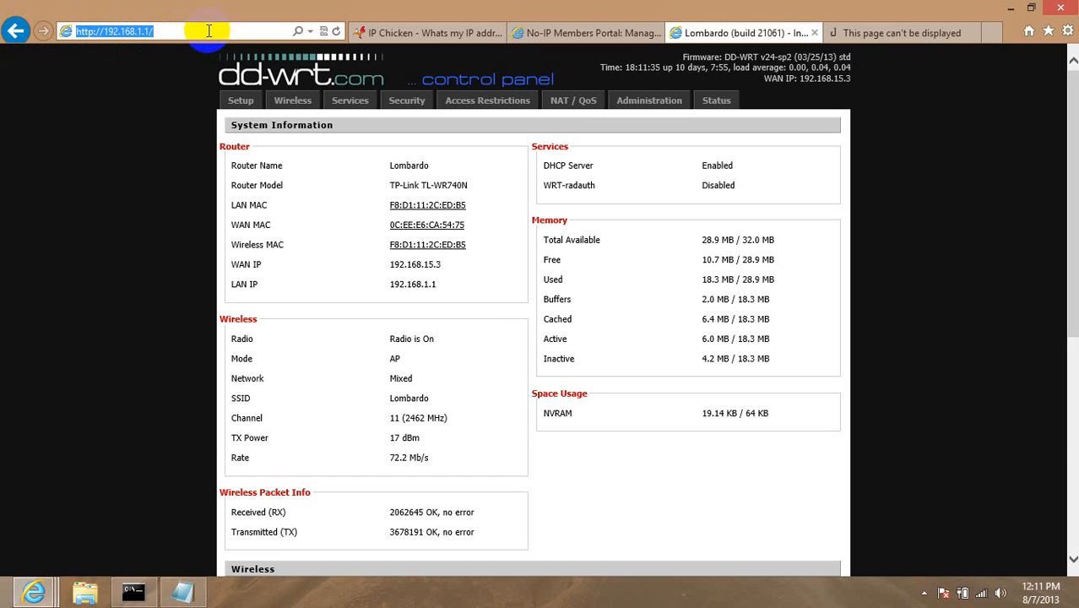
# Open NAT / QoS and log in to the router with its admin username and password.
pyautogui.click(591, 100)
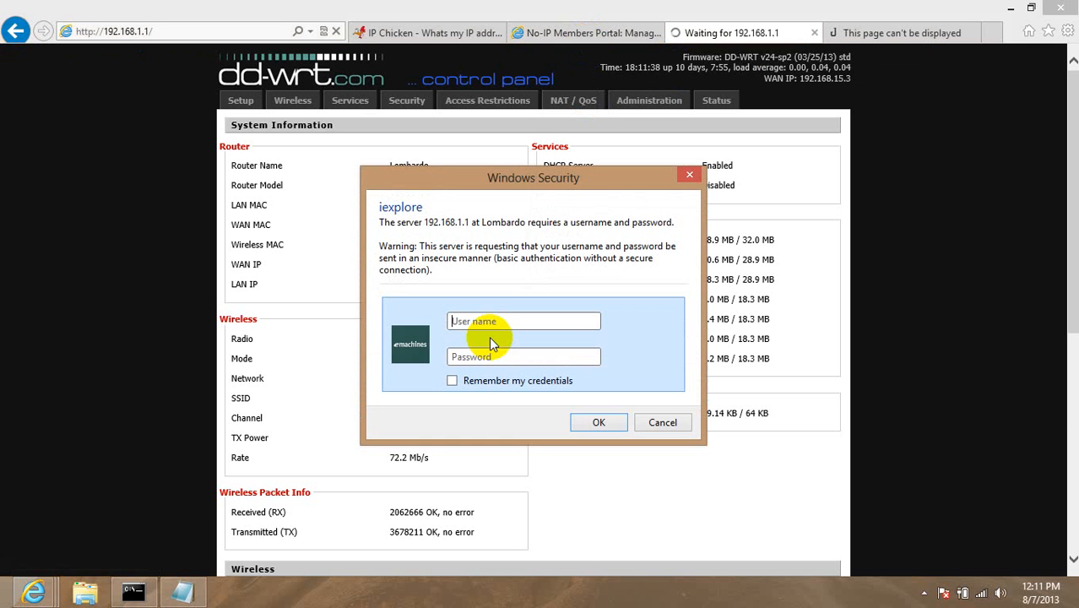
pyautogui.click(525, 319)
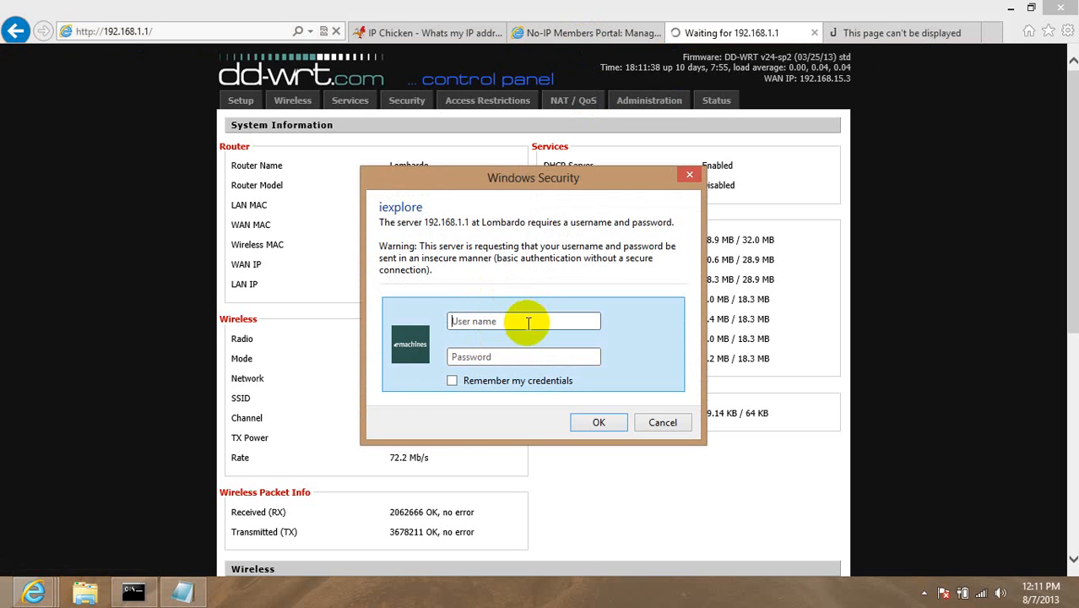
pyautogui.write('admin')
pyautogui.press('Tab')
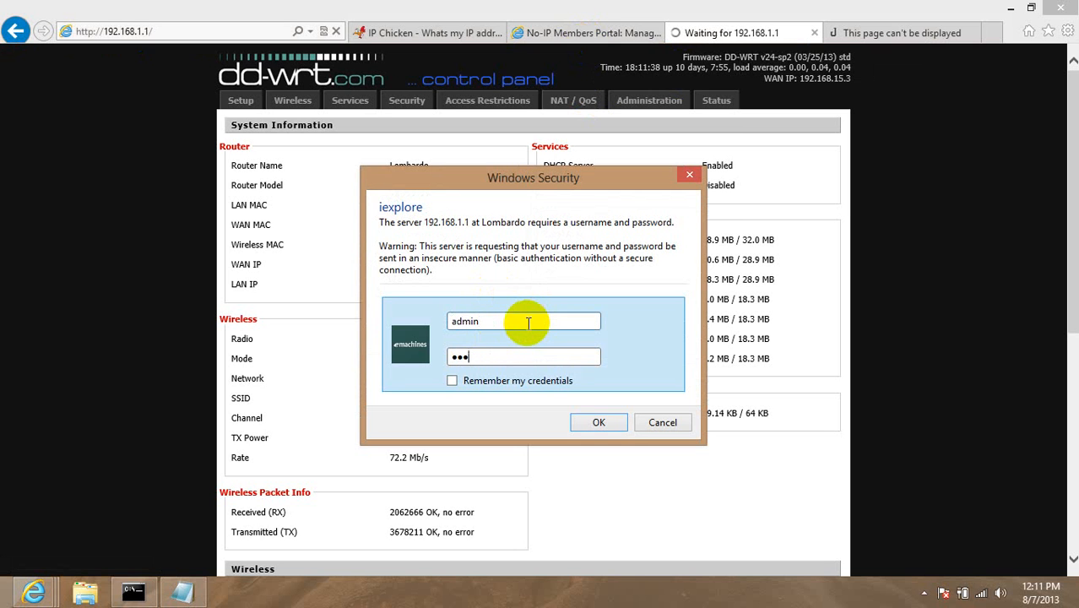
pyautogui.write('•••••')
pyautogui.press('Return')
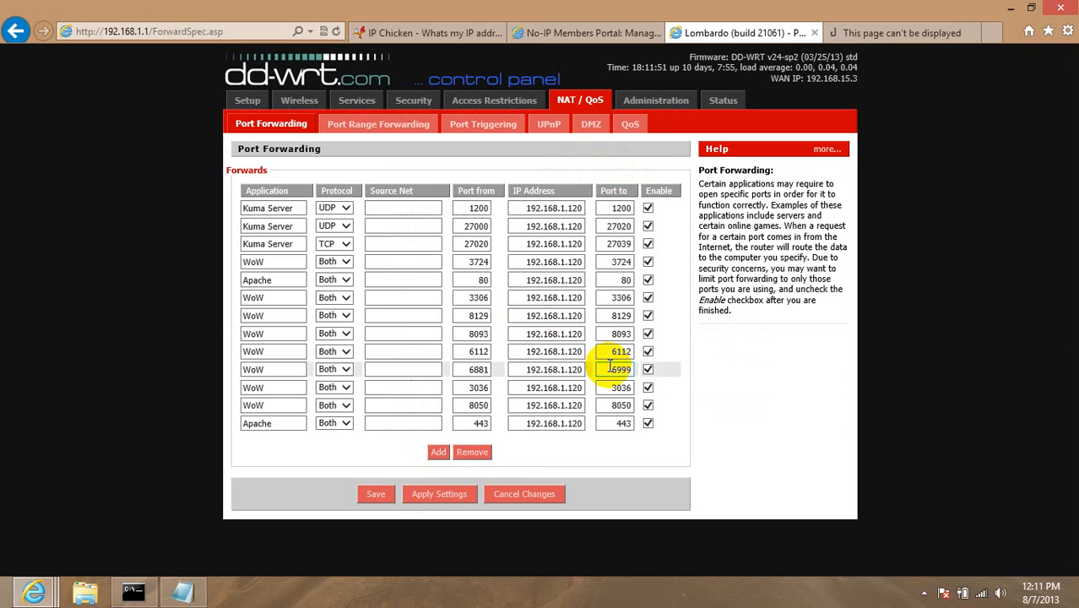
pyautogui.click(265, 262)
pyautogui.click(253, 279)
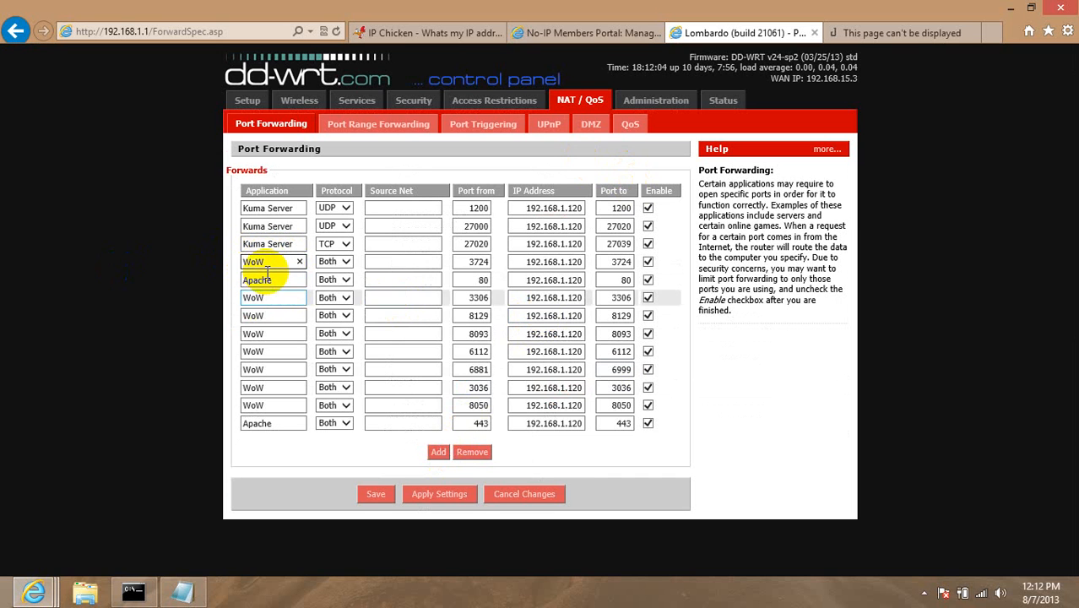
pyautogui.doubleClick(268, 262)
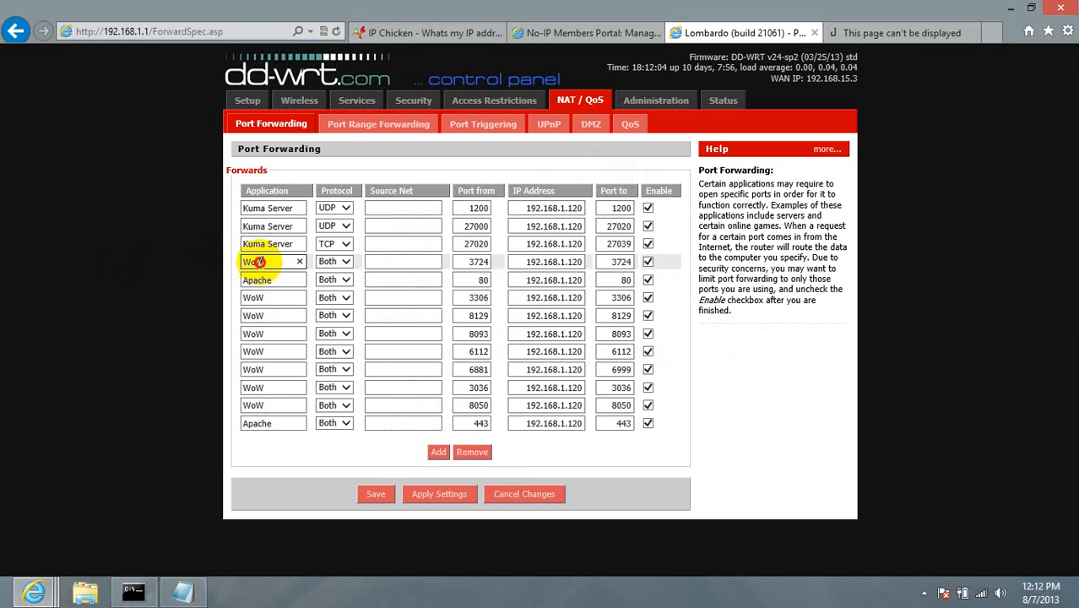
pyautogui.click(249, 428)
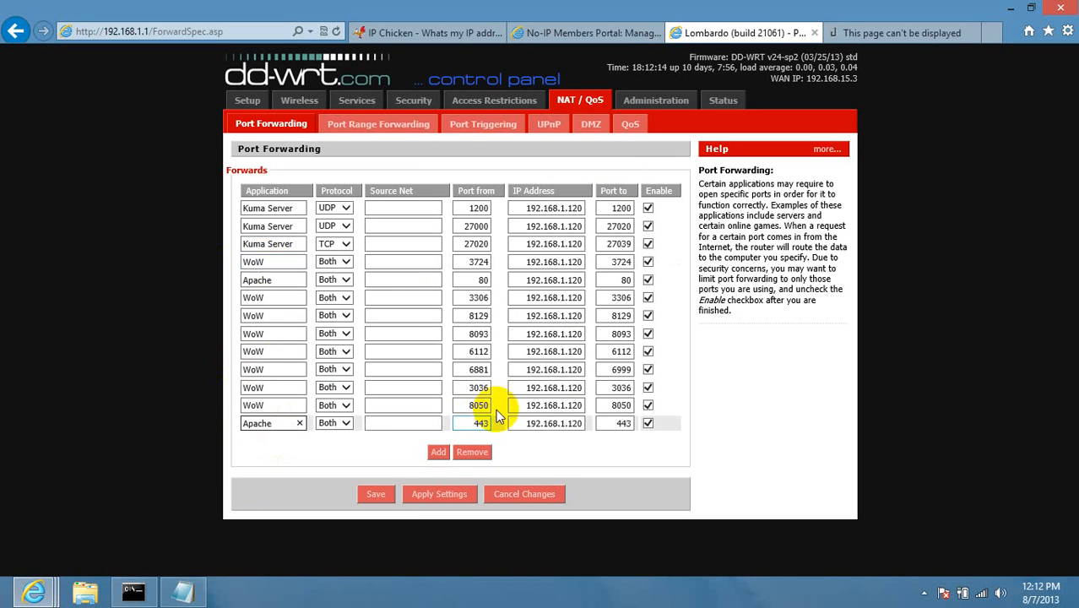
pyautogui.click(184, 591)
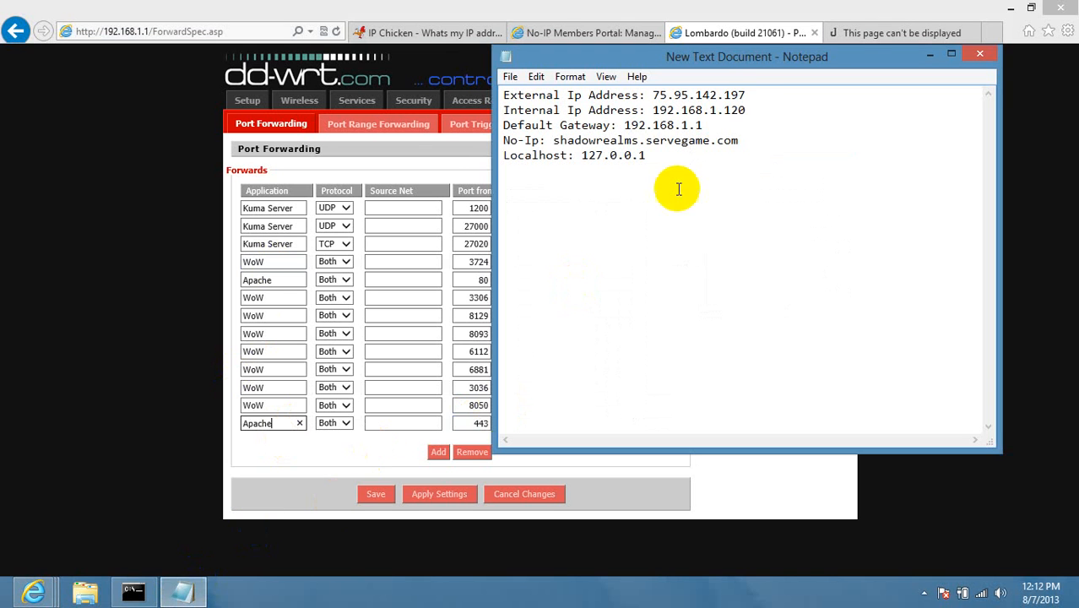
pyautogui.click(604, 12)
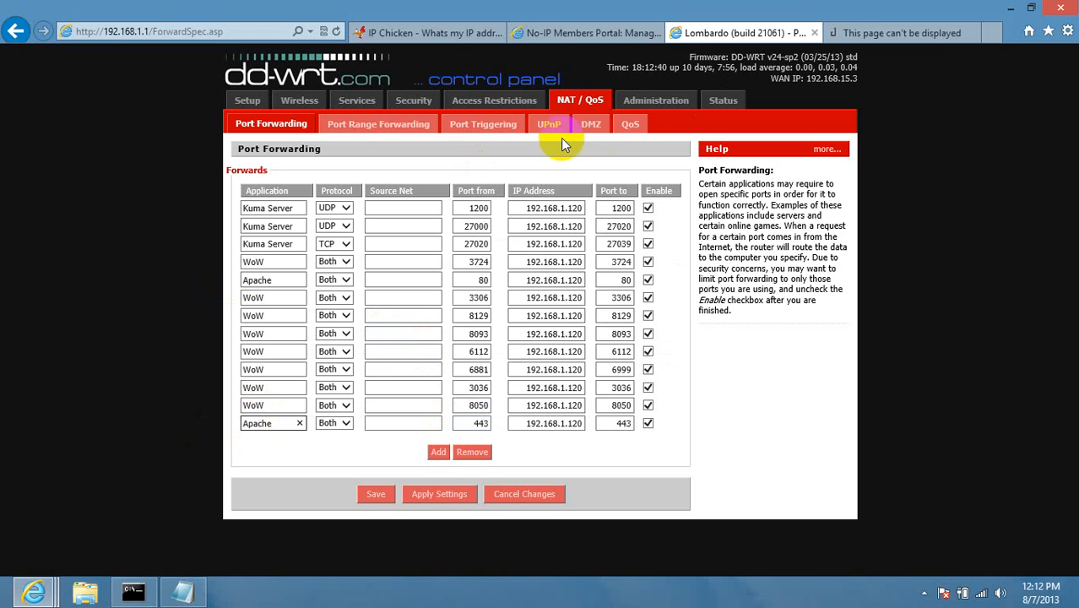
# Open the DMZ tab and check the DMZ host number 120.
pyautogui.click(591, 125)
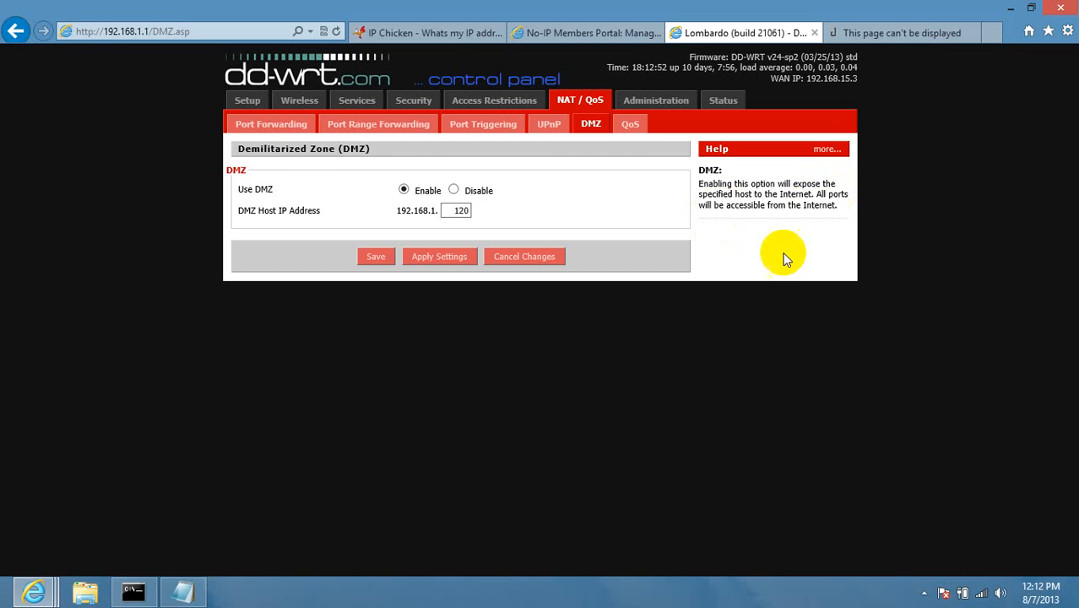
pyautogui.moveTo(441, 212)
pyautogui.mouseDown()
pyautogui.moveTo(489, 215)
pyautogui.moveTo(461, 209)
pyautogui.mouseUp()
pyautogui.click(462, 210)
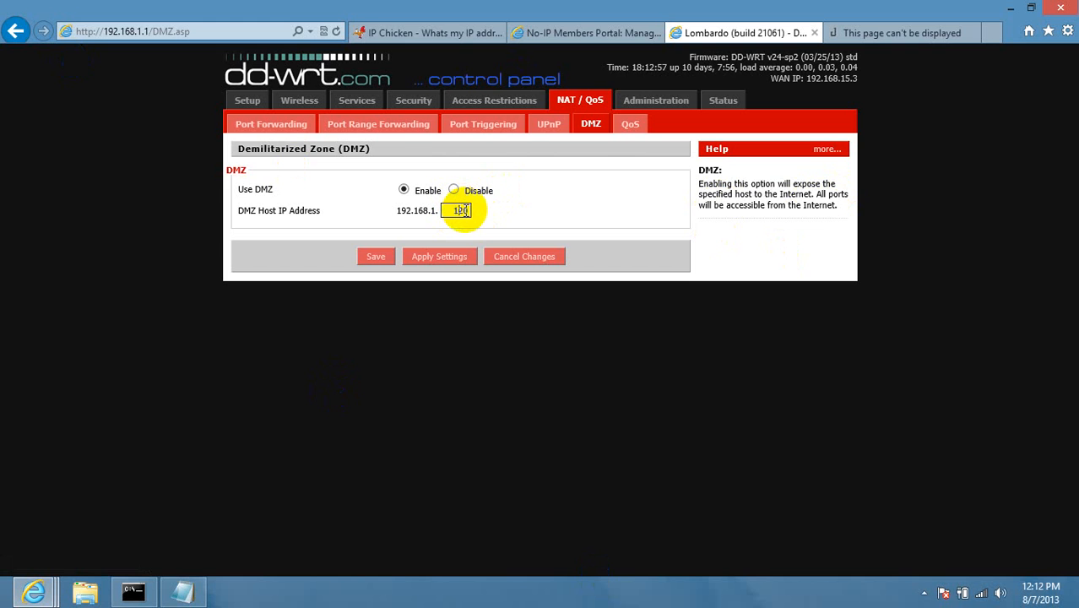
# Compare the Default Gateway line in the notes against the DMZ page.
pyautogui.click(185, 591)
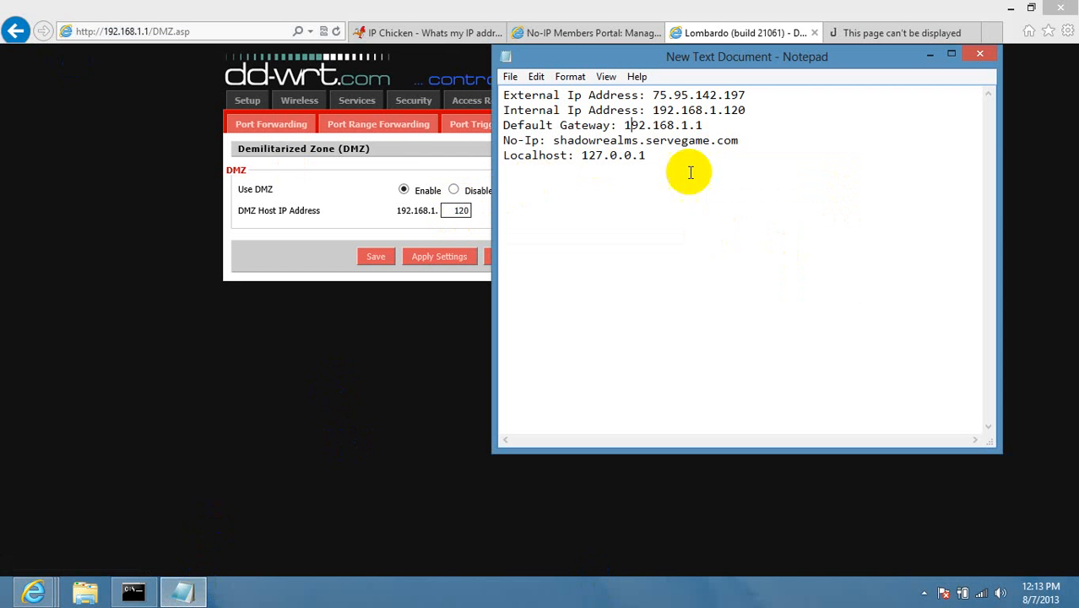
pyautogui.click(779, 118)
pyautogui.press('Home')
pyautogui.click(930, 53)
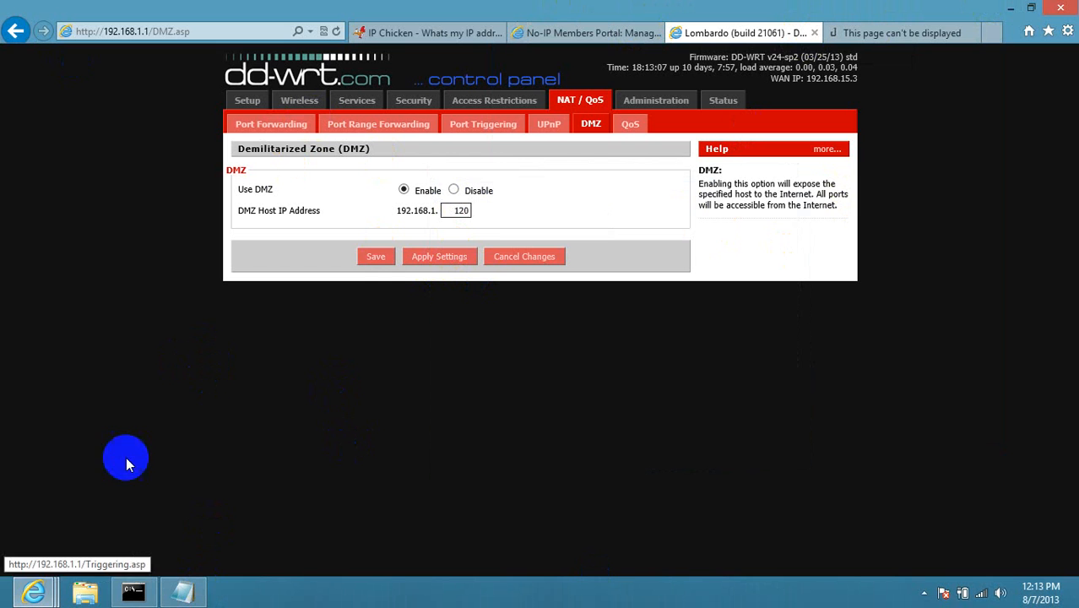
pyautogui.click(181, 591)
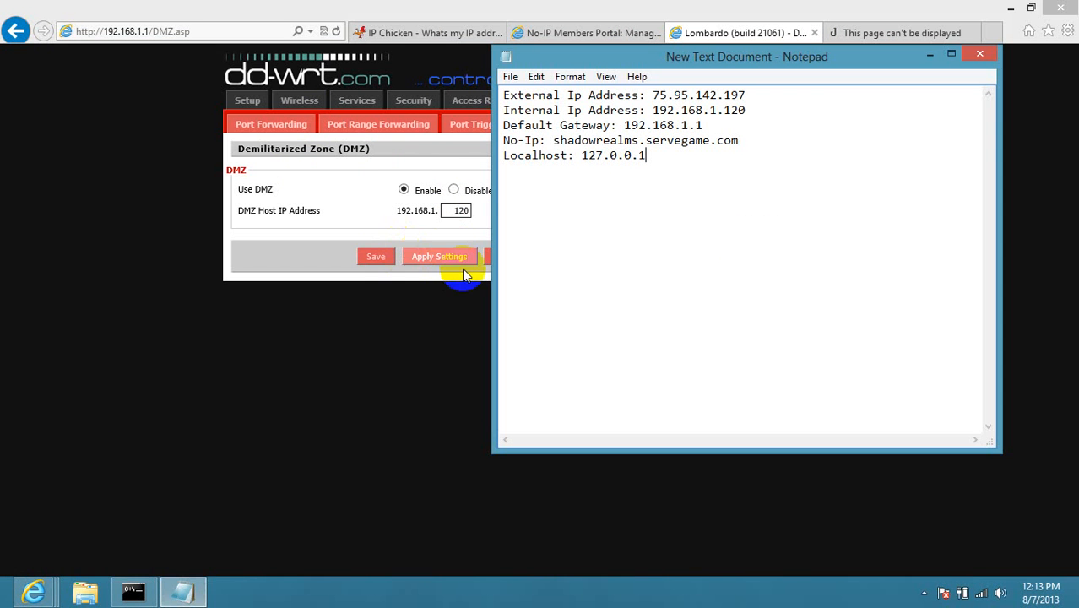
# Minimize the browser, shift the notes window lower, and start a File Explorer window.
pyautogui.click(1013, 9)
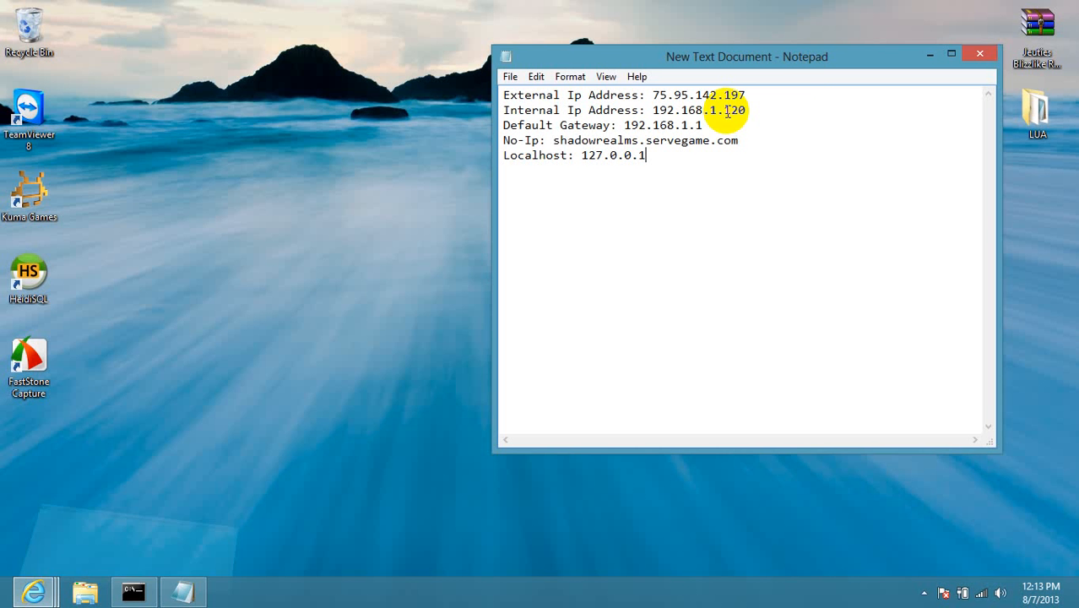
pyautogui.moveTo(811, 65); pyautogui.dragTo(823, 106)
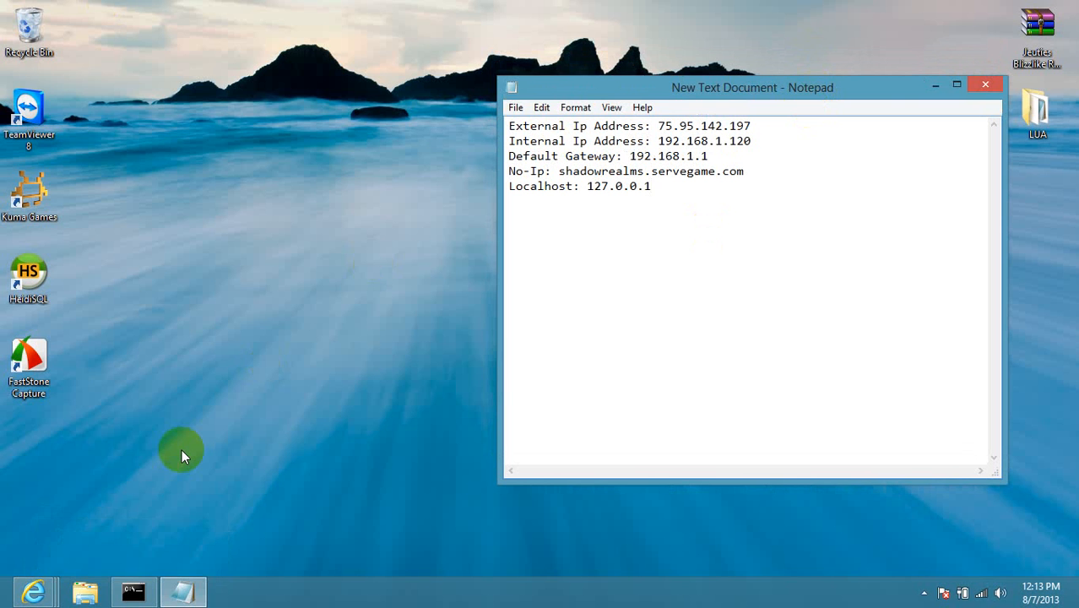
pyautogui.click(85, 593)
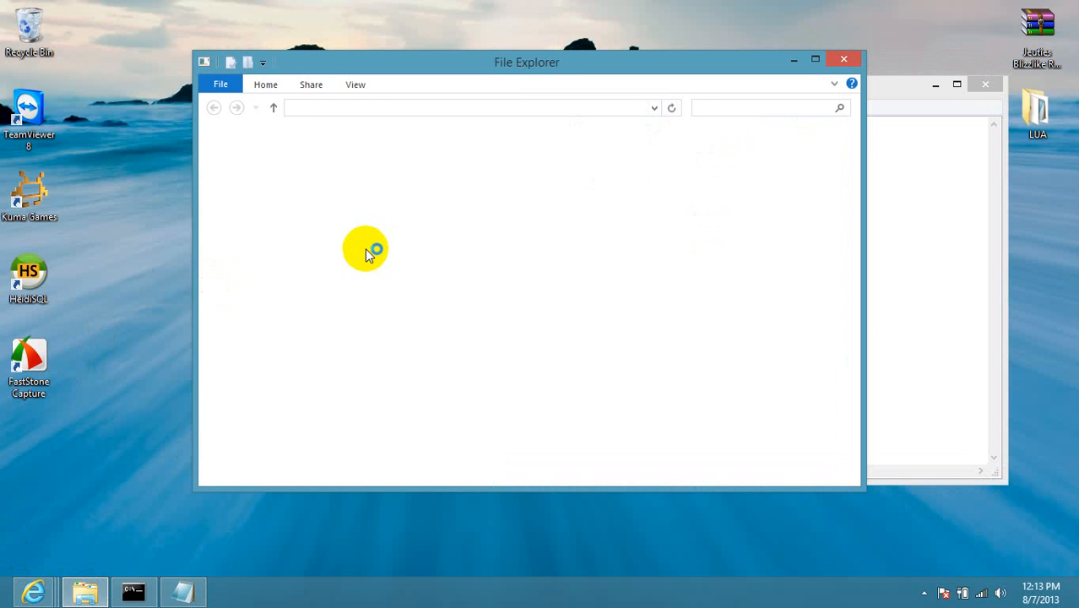
# Browse to C:\Windows\System32\Drivers in File Explorer.
pyautogui.click(268, 363)
pyautogui.click(262, 353)
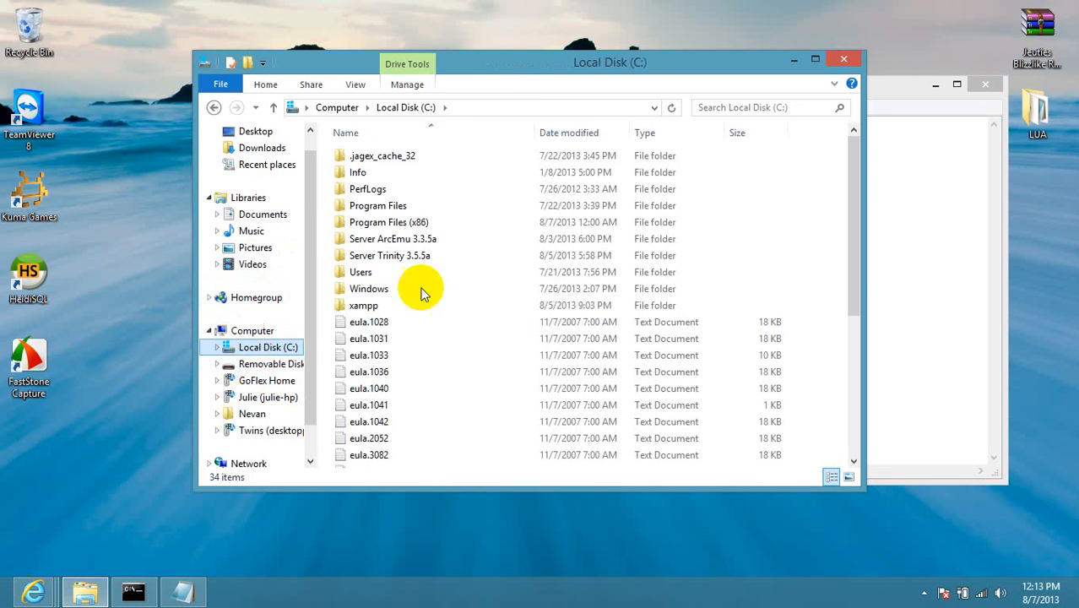
pyautogui.doubleClick(371, 289)
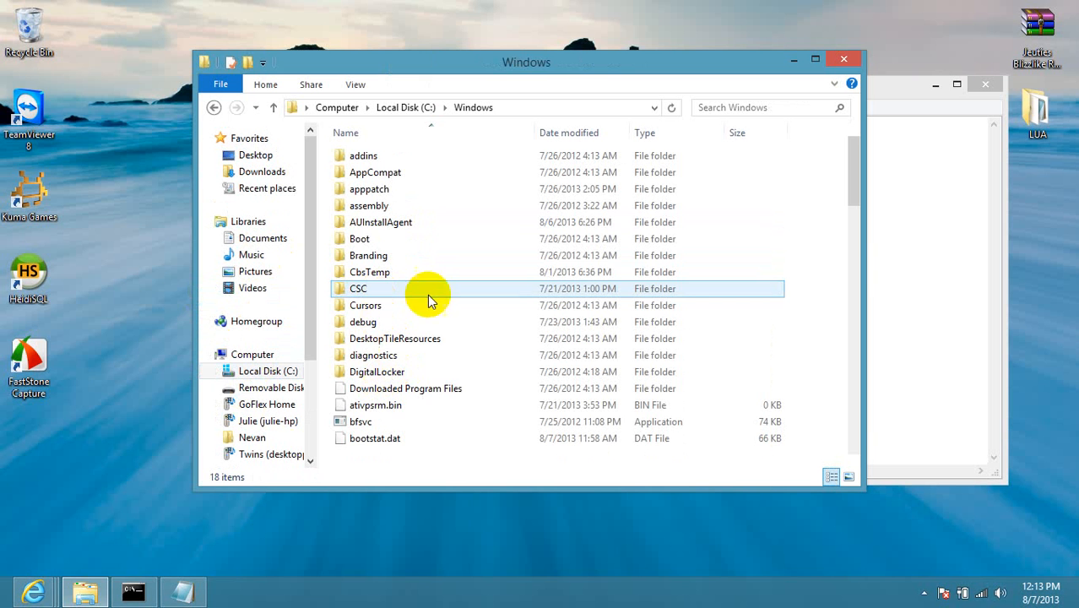
pyautogui.scroll(-5, 848, 184)
pyautogui.scroll(-3, 844, 203)
pyautogui.scroll(-2, 419, 463)
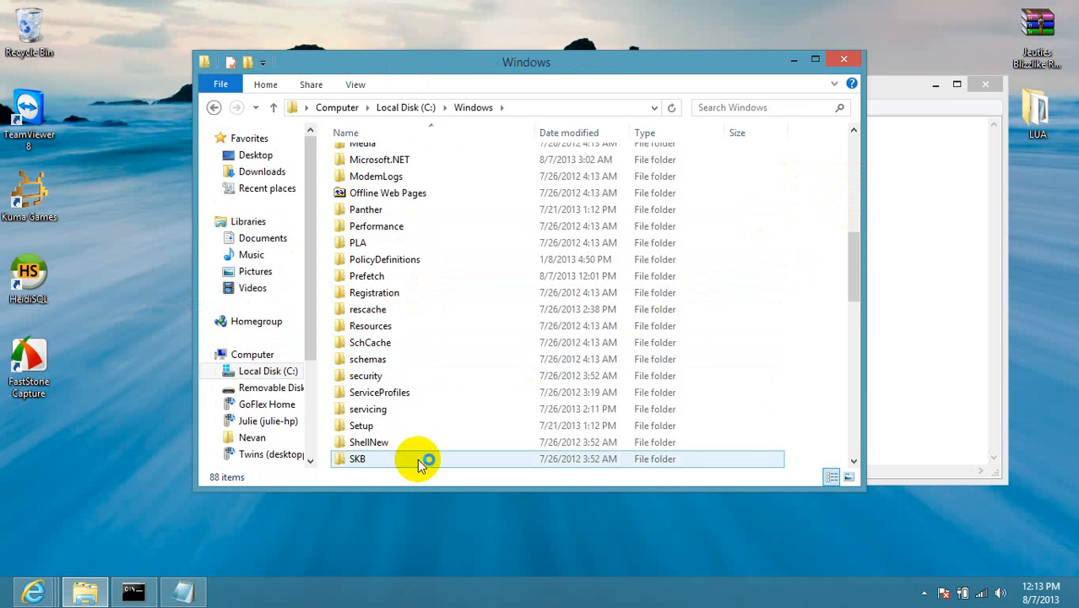
pyautogui.scroll(-1, 419, 463)
pyautogui.doubleClick(411, 422)
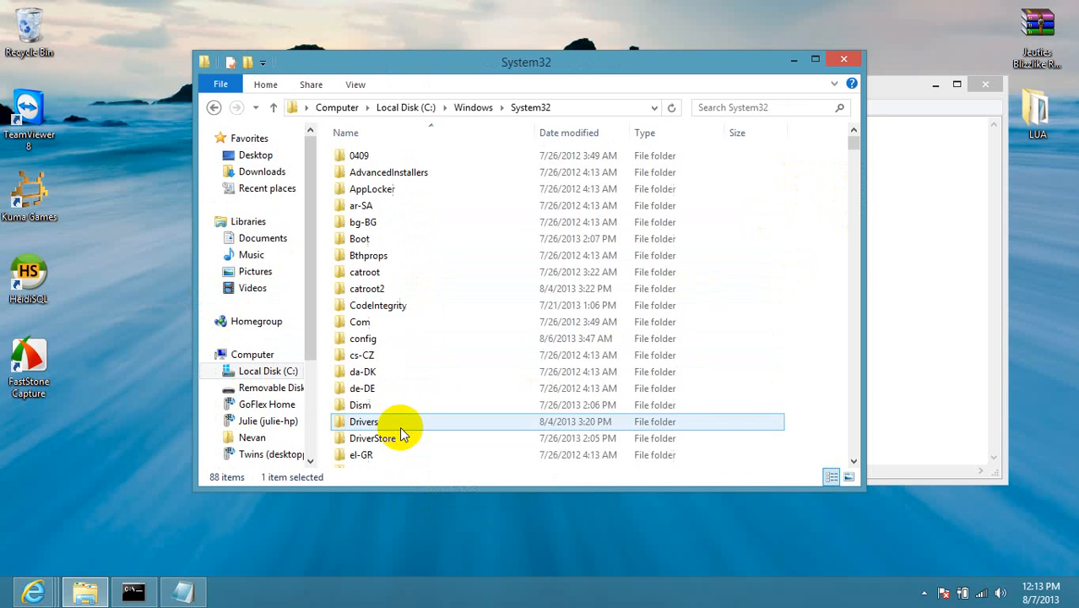
pyautogui.click(382, 423)
pyautogui.doubleClick(381, 422)
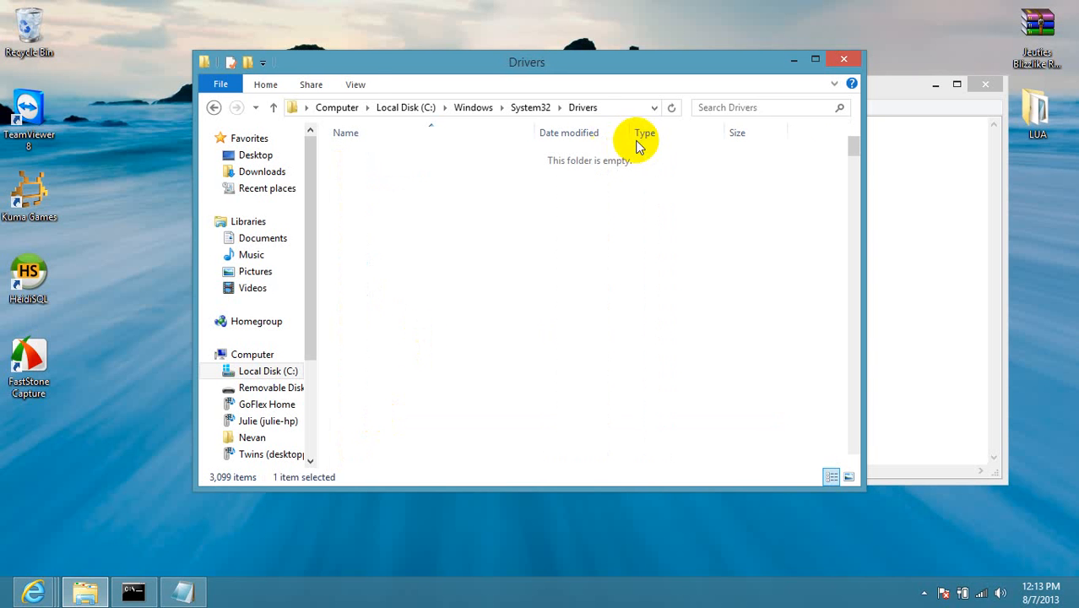
# Search Drivers for 'host' and open the hosts file from the etc folder.
pyautogui.click(776, 105)
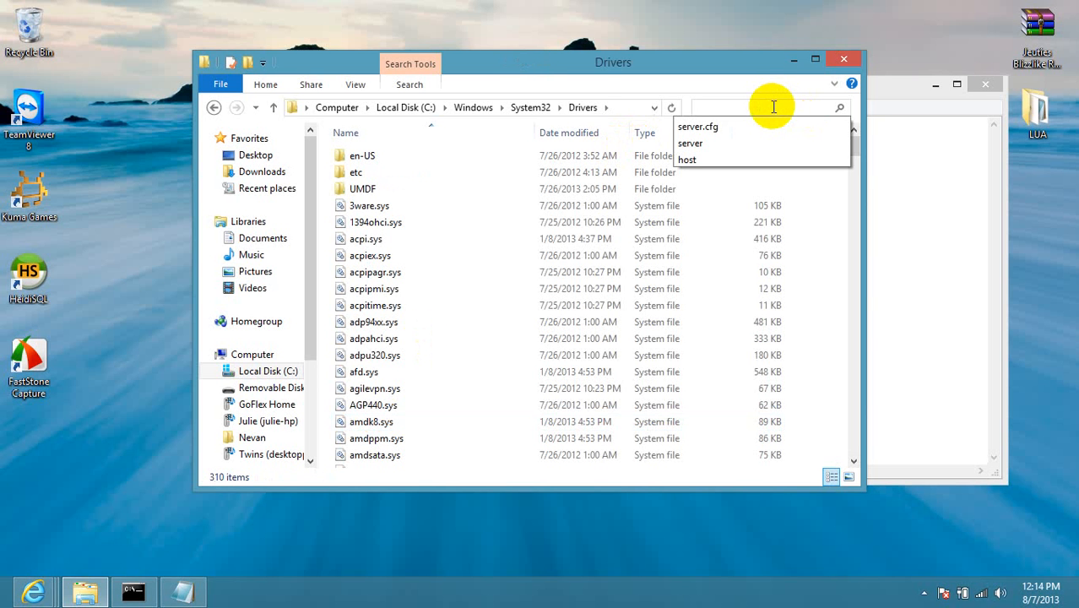
pyautogui.write('host')
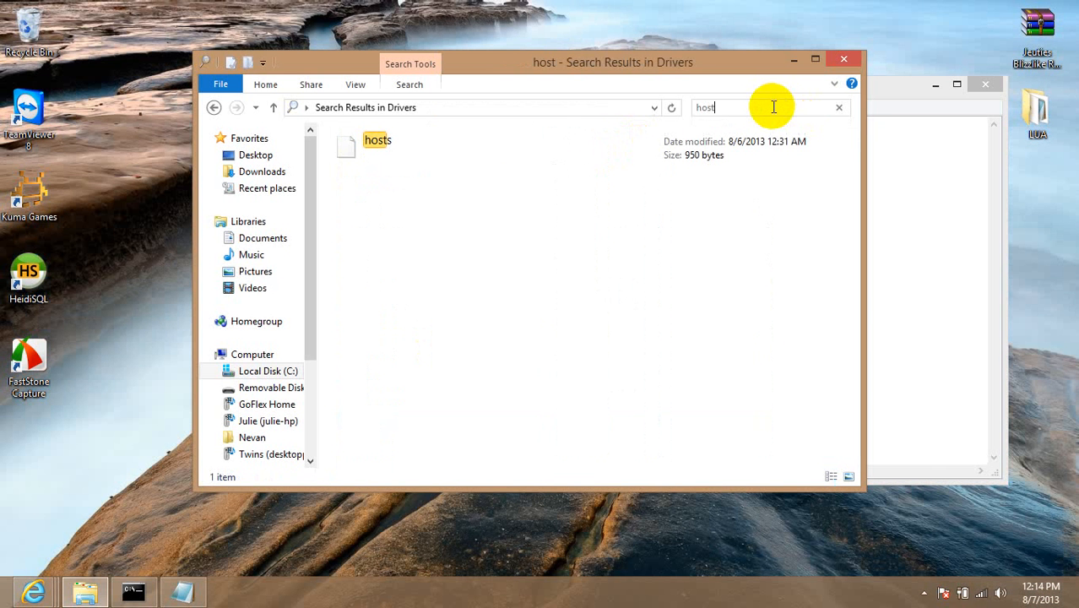
pyautogui.click(561, 150)
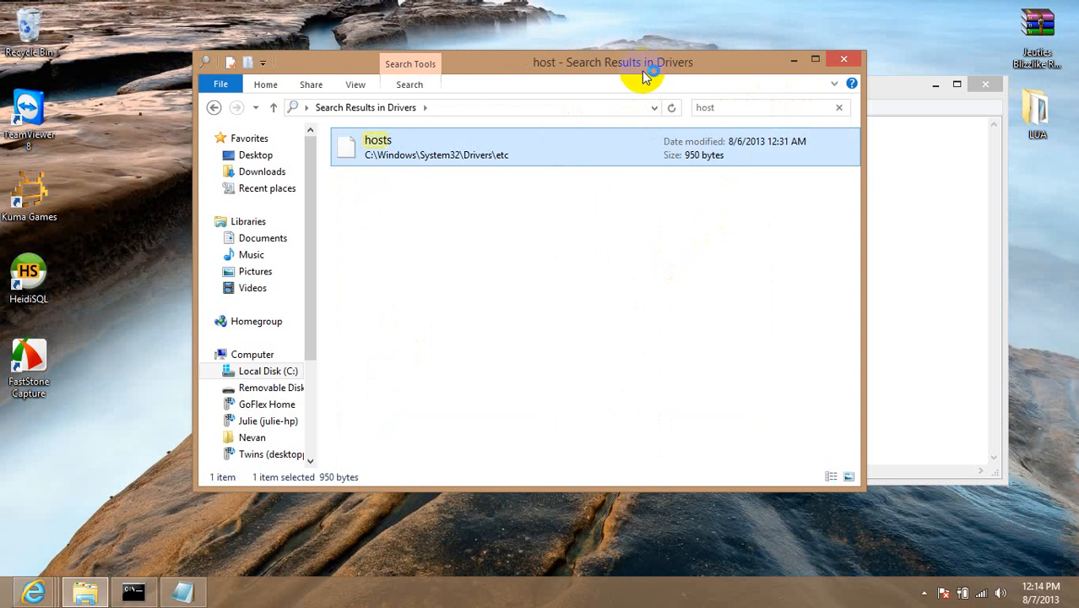
pyautogui.click(646, 187)
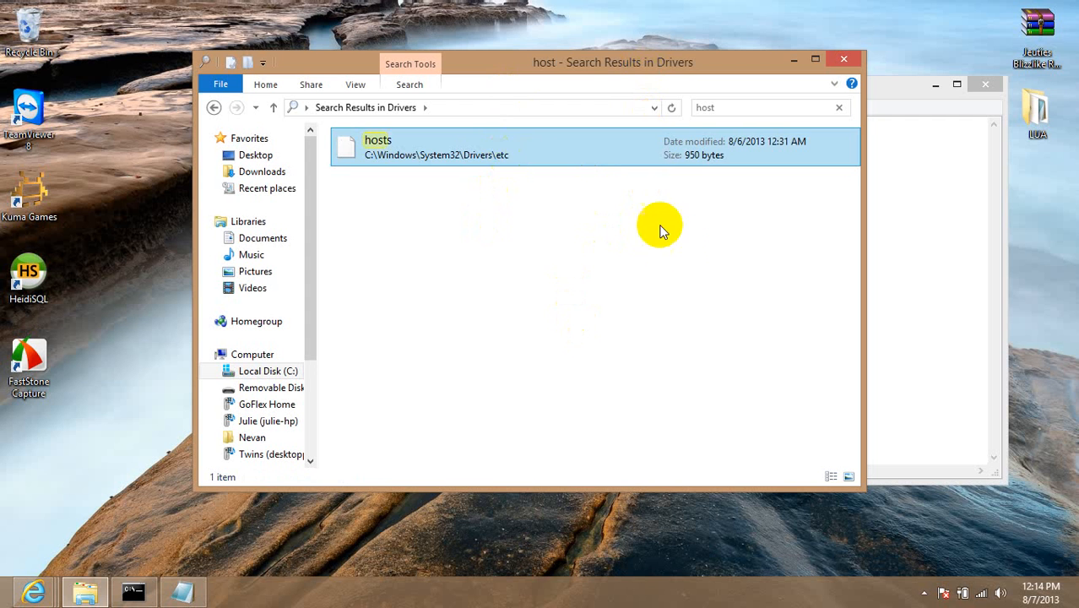
pyautogui.doubleClick(556, 148)
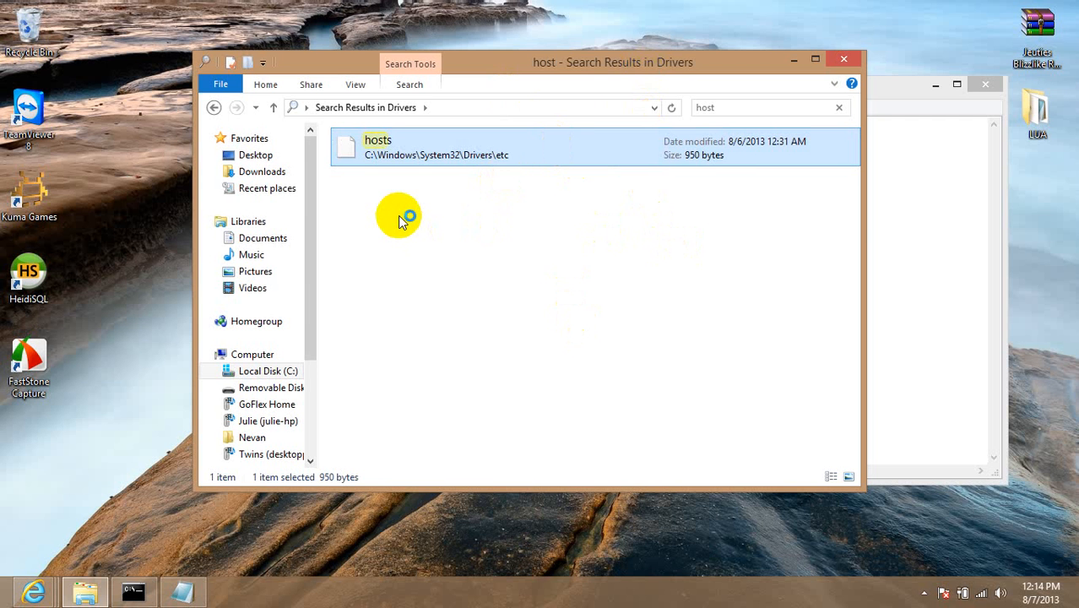
# Bring the hosts file to the front and review the three shadowrealms.servegame.com entries.
pyautogui.click(924, 593)
pyautogui.rightClick(945, 512)
pyautogui.click(951, 444)
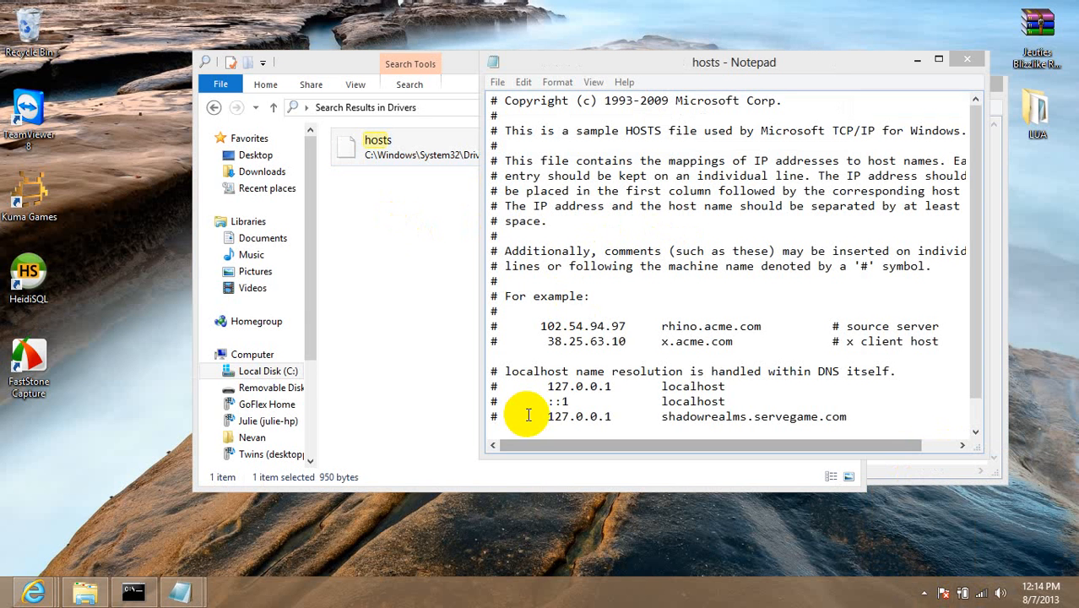
pyautogui.click(971, 219)
pyautogui.scroll(-1, 971, 220)
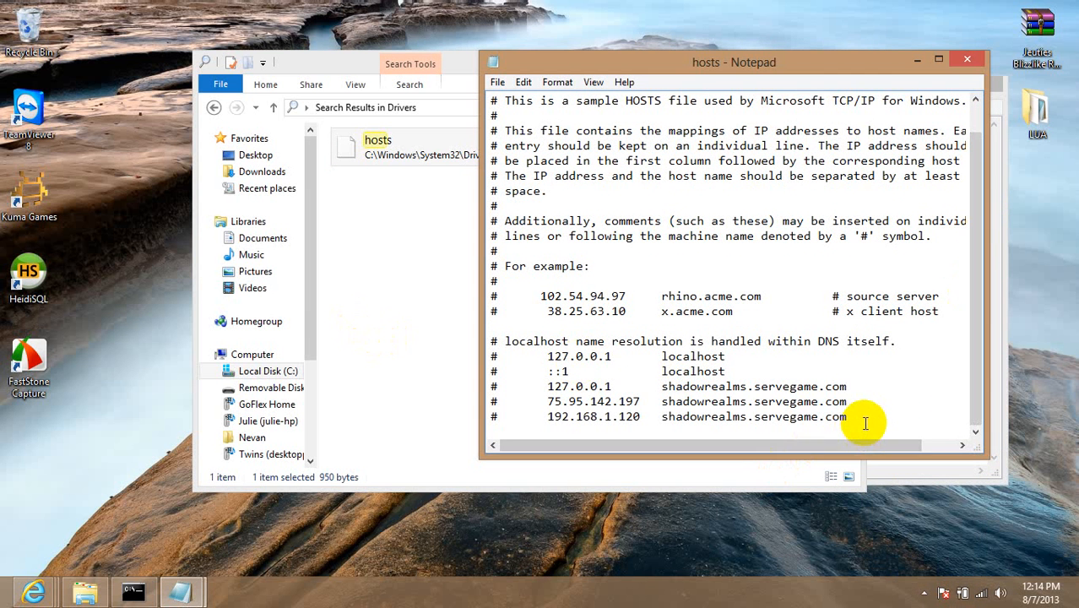
pyautogui.moveTo(863, 423); pyautogui.dragTo(475, 385)
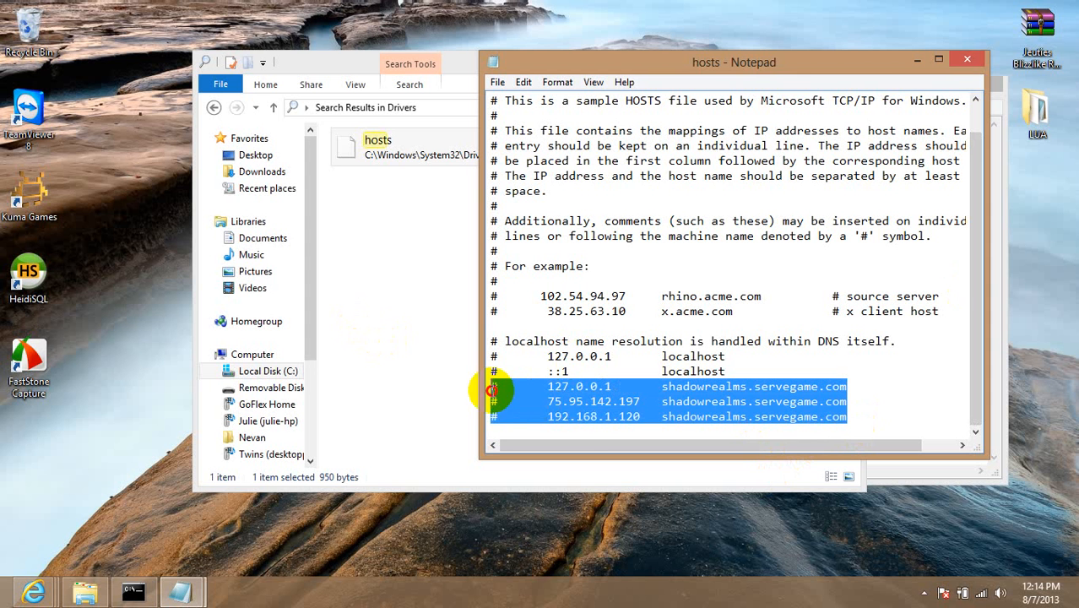
pyautogui.click(581, 386)
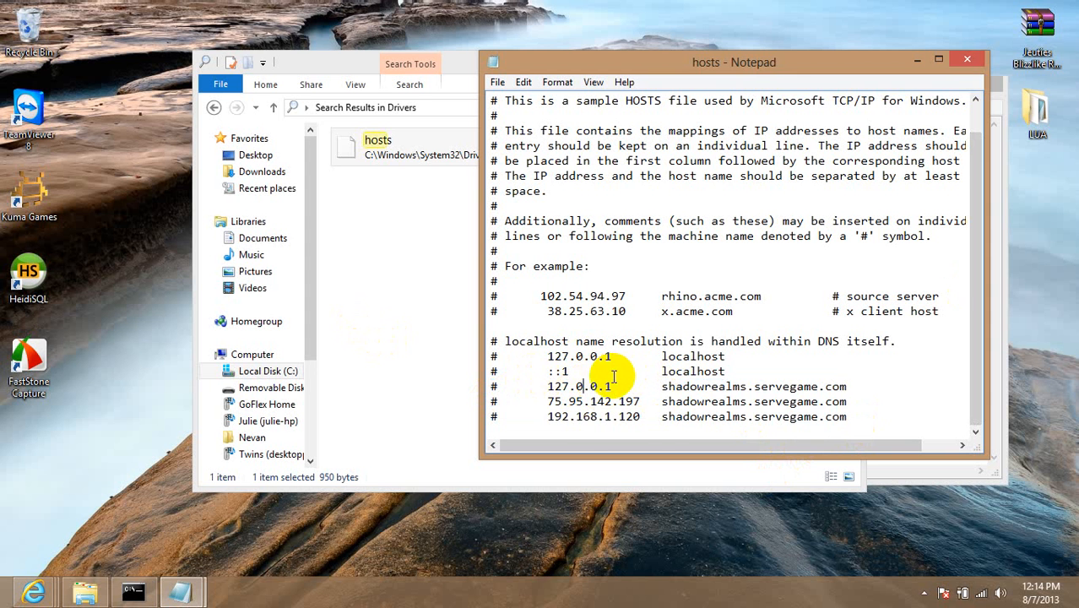
# Start a new '#' commented line below the last shadowrealms entry for the example.
pyautogui.click(503, 389)
pyautogui.click(554, 372)
pyautogui.click(499, 388)
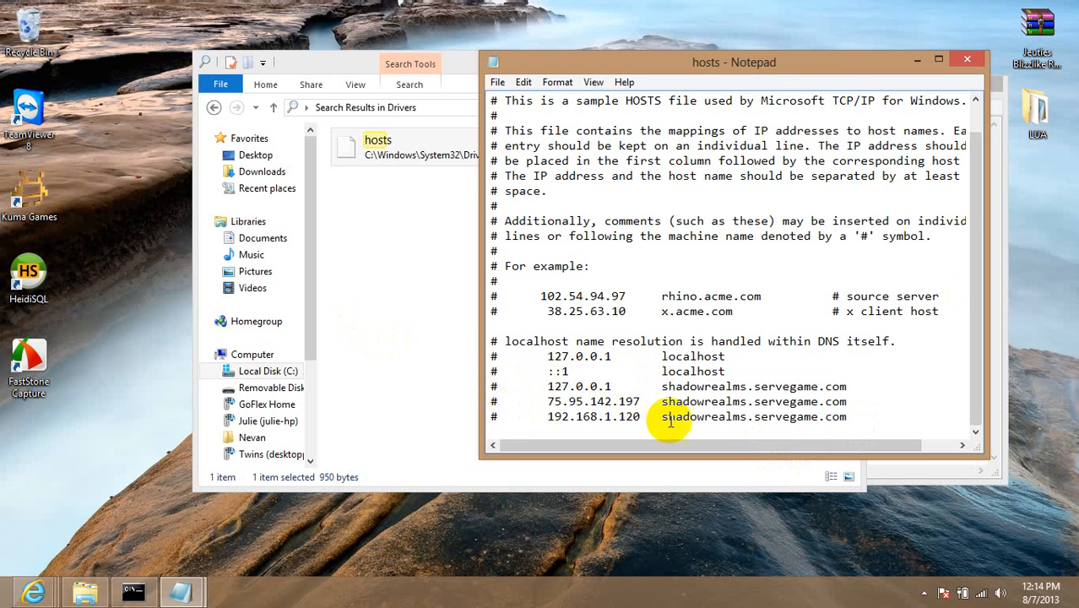
pyautogui.click(870, 419)
pyautogui.press('Return')
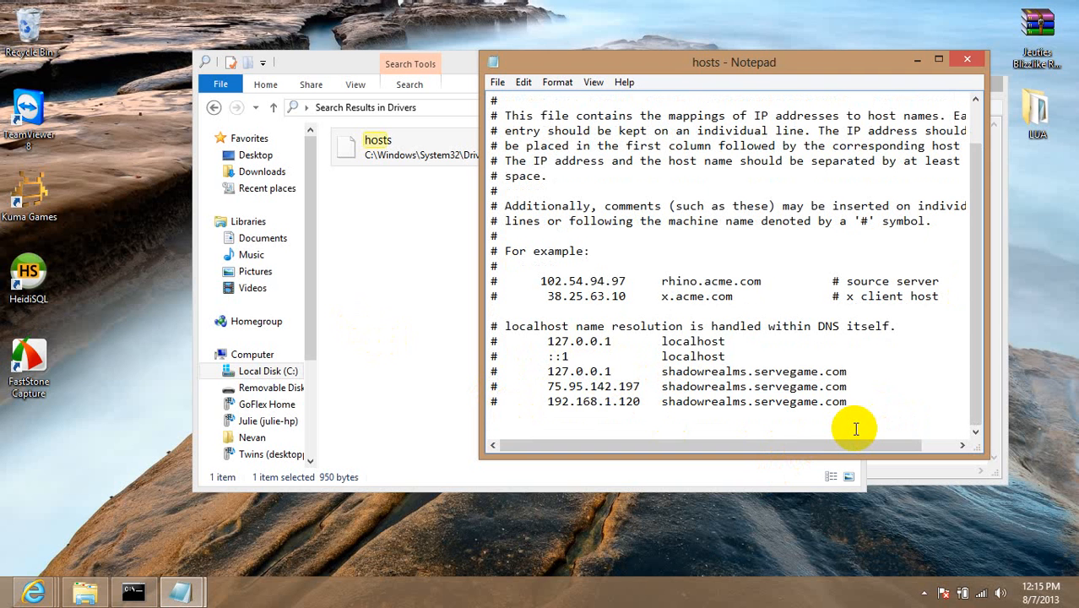
pyautogui.write('#')
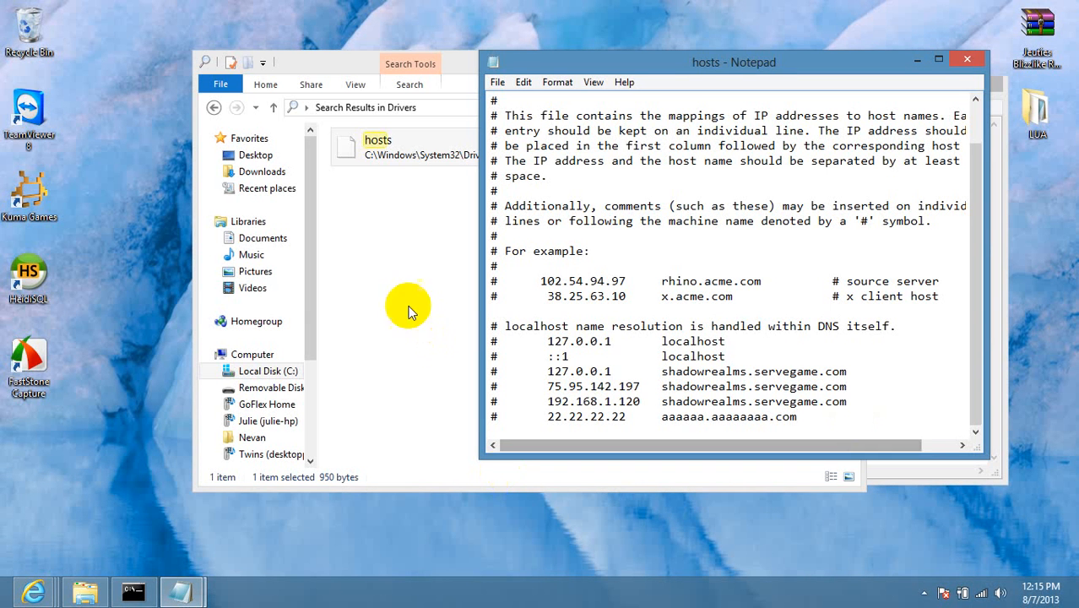
# Move the IP address notes window to the left and return to the hosts file.
pyautogui.click(598, 369)
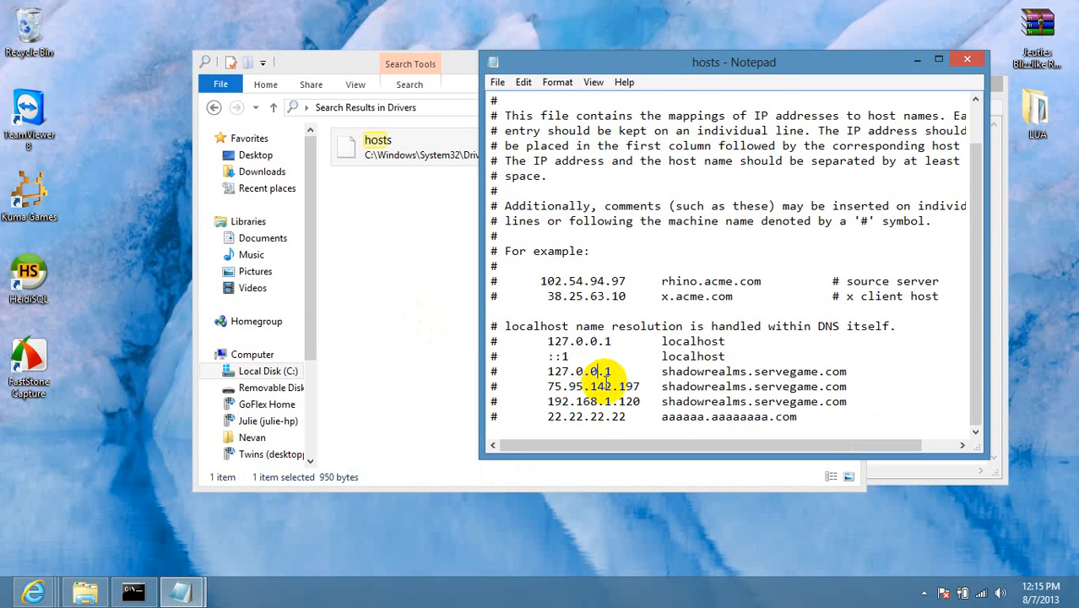
pyautogui.click(203, 585)
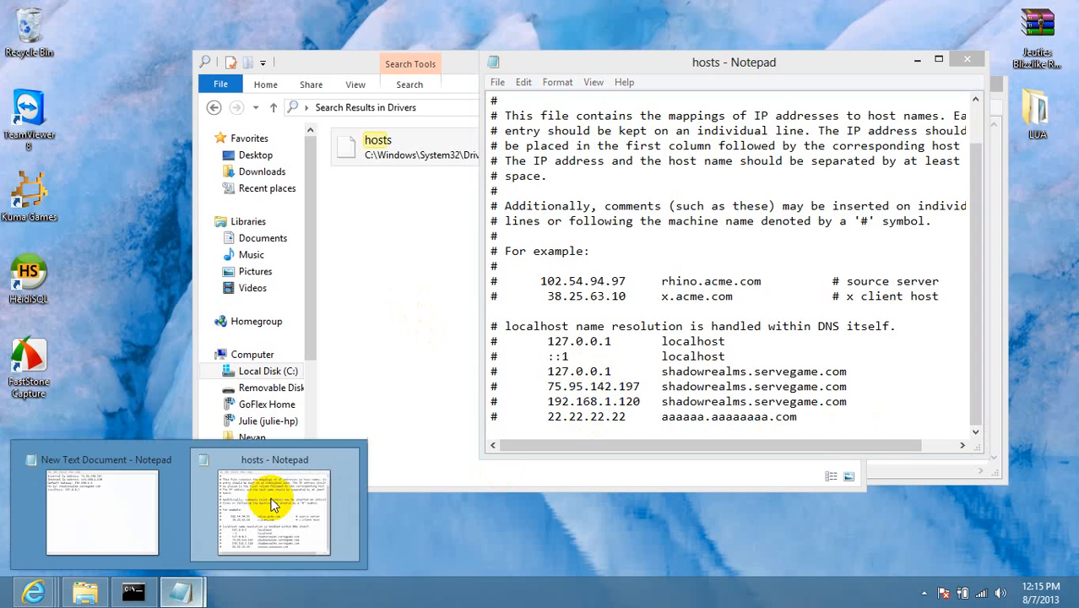
pyautogui.click(139, 511)
pyautogui.moveTo(622, 87); pyautogui.dragTo(234, 76)
pyautogui.click(667, 64)
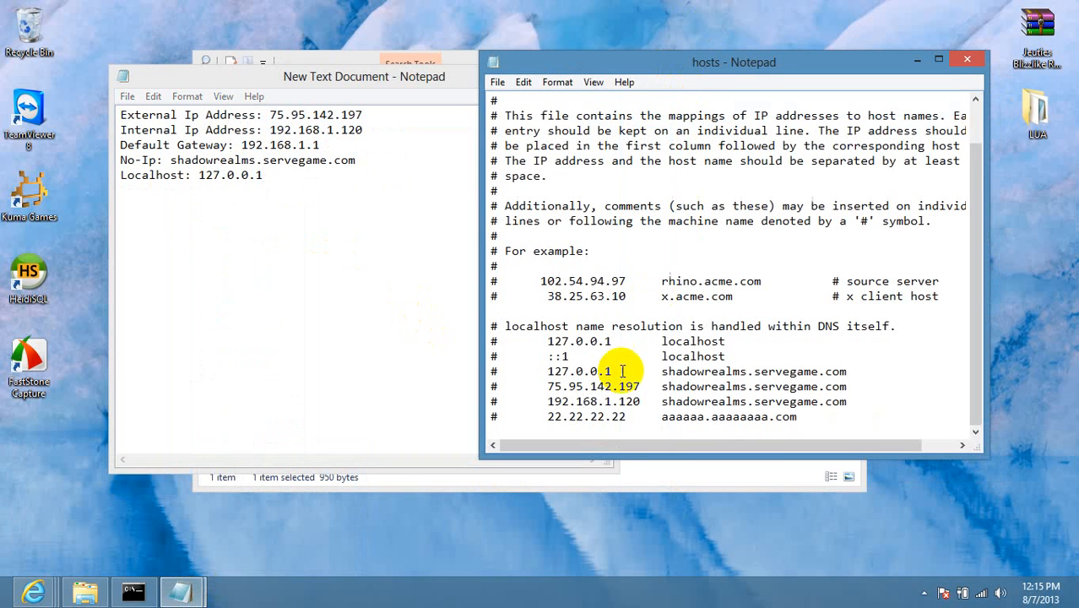
# Delete the 22.22.22.22 example line and close hosts with Don't Save.
pyautogui.click(814, 413)
pyautogui.moveTo(814, 413); pyautogui.dragTo(444, 415)
pyautogui.press('Delete')
pyautogui.press('BackSpace')
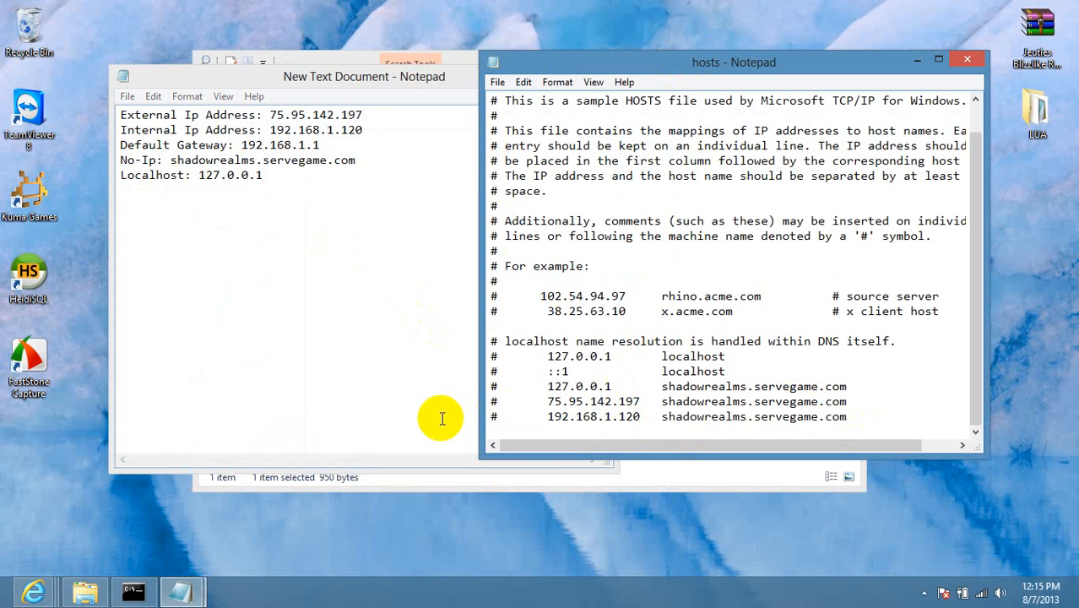
pyautogui.keyDown('shift'); pyautogui.click(497, 400); pyautogui.keyUp('shift')
pyautogui.keyDown('shift'); pyautogui.click(493, 371); pyautogui.keyUp('shift')
pyautogui.click(967, 62)
pyautogui.click(590, 302)
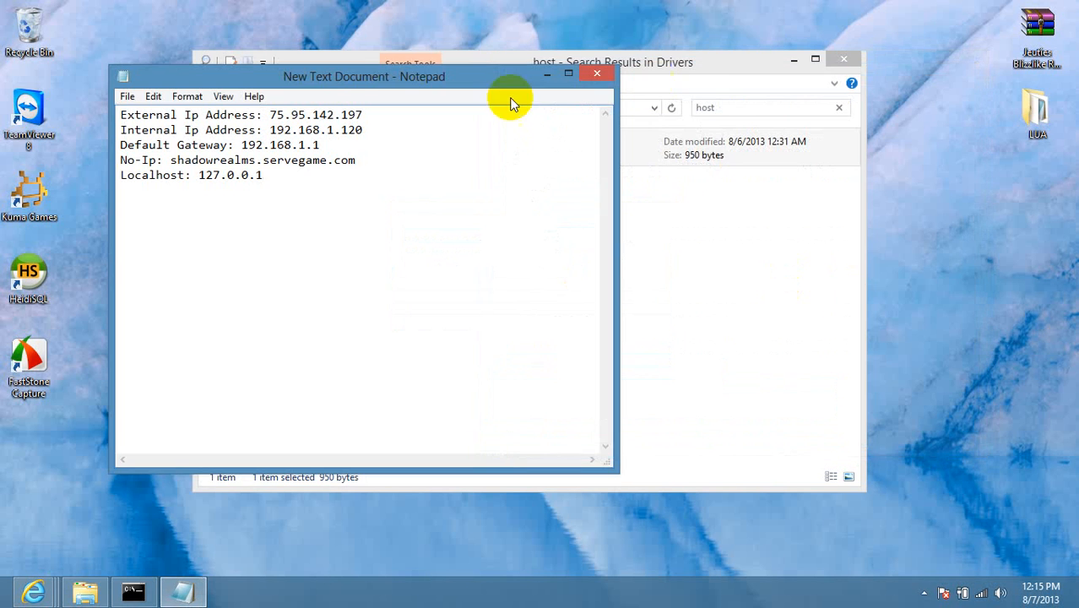
# Arrange the IP notes window and File Explorer side by side.
pyautogui.moveTo(406, 78); pyautogui.dragTo(1074, 88)
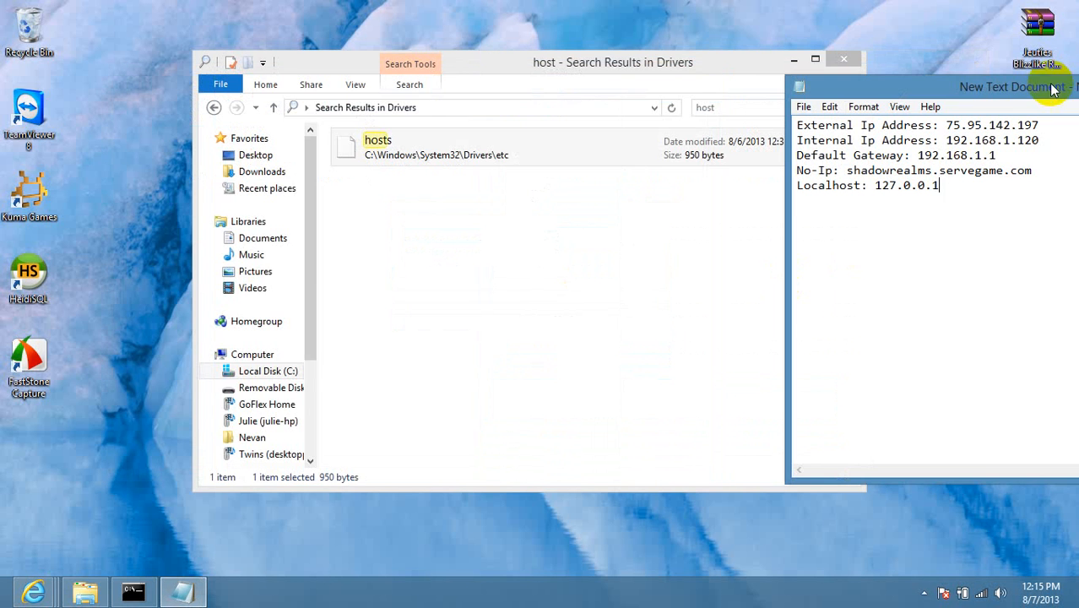
pyautogui.moveTo(585, 65); pyautogui.dragTo(460, 59)
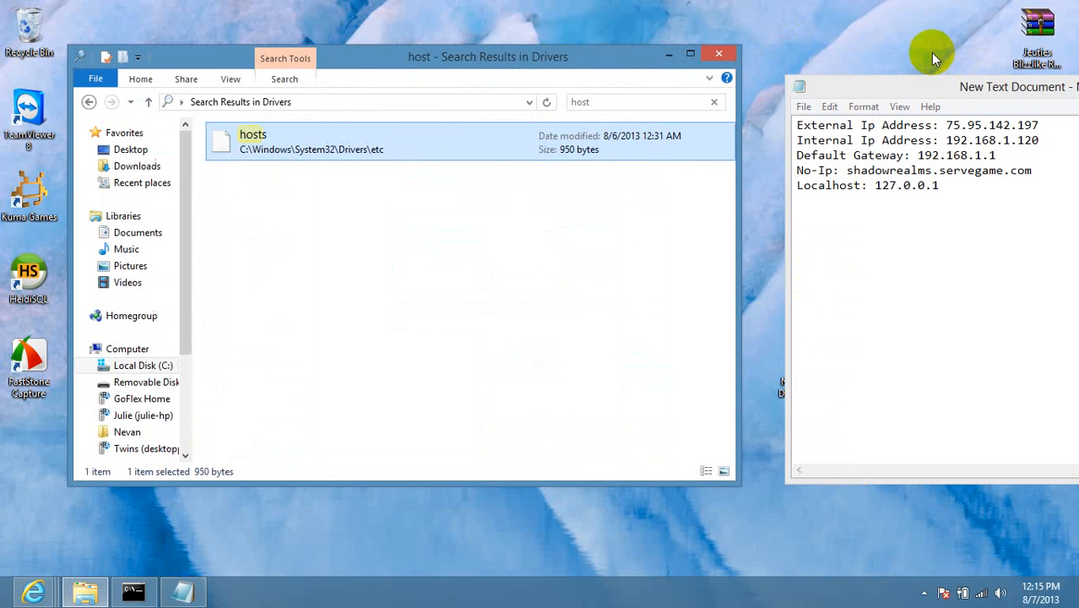
pyautogui.moveTo(928, 78); pyautogui.dragTo(885, 57)
pyautogui.moveTo(441, 53); pyautogui.dragTo(380, 47)
pyautogui.moveTo(858, 65); pyautogui.dragTo(801, 53)
pyautogui.click(446, 53)
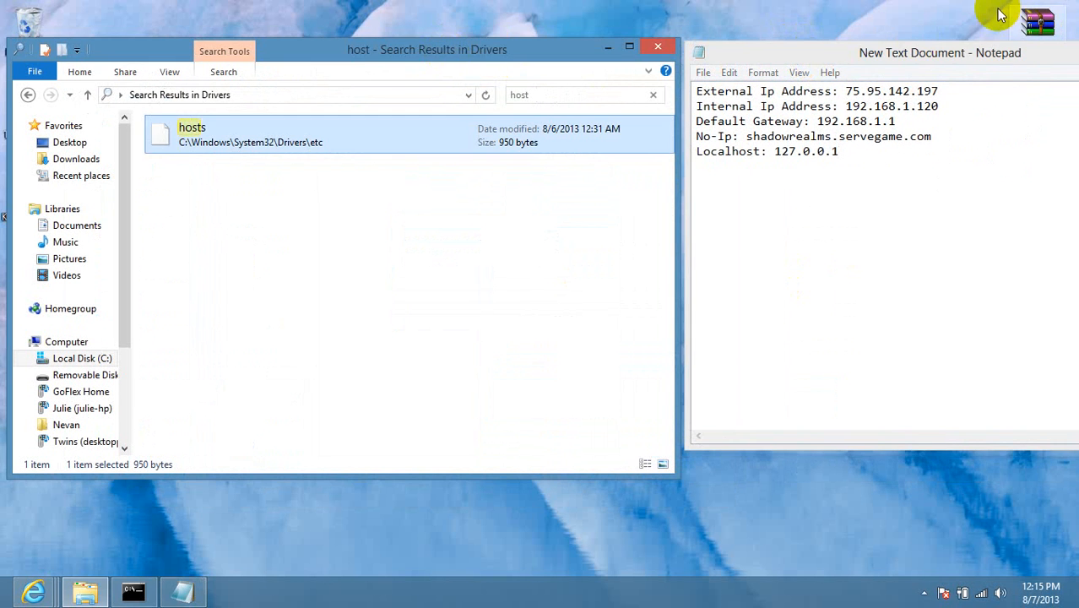
pyautogui.moveTo(842, 54); pyautogui.dragTo(848, 77)
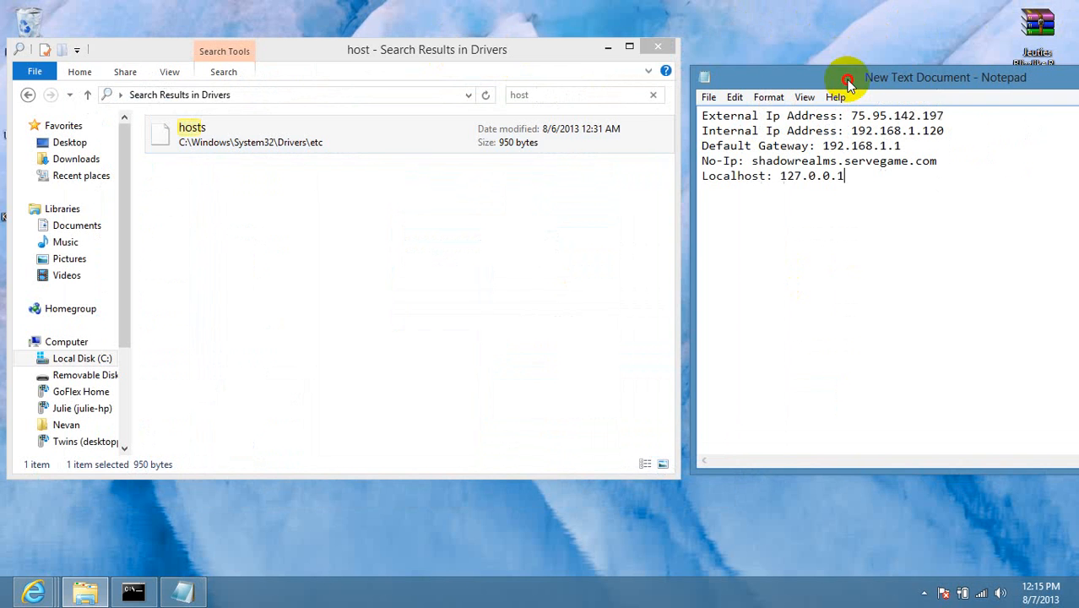
pyautogui.moveTo(563, 62); pyautogui.dragTo(570, 81)
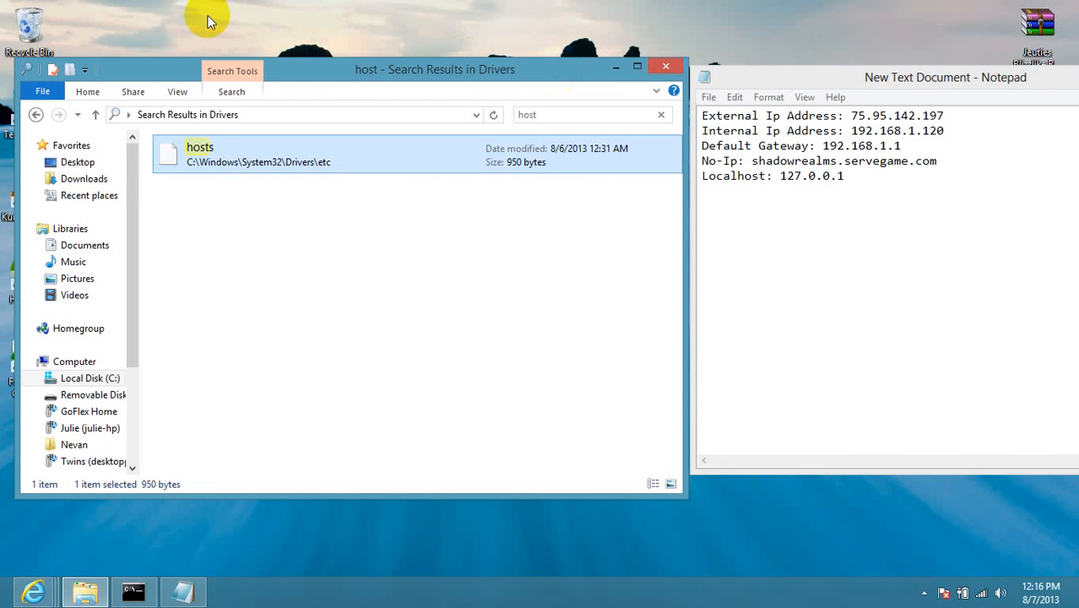
pyautogui.moveTo(345, 73); pyautogui.dragTo(549, 60)
pyautogui.click(36, 315)
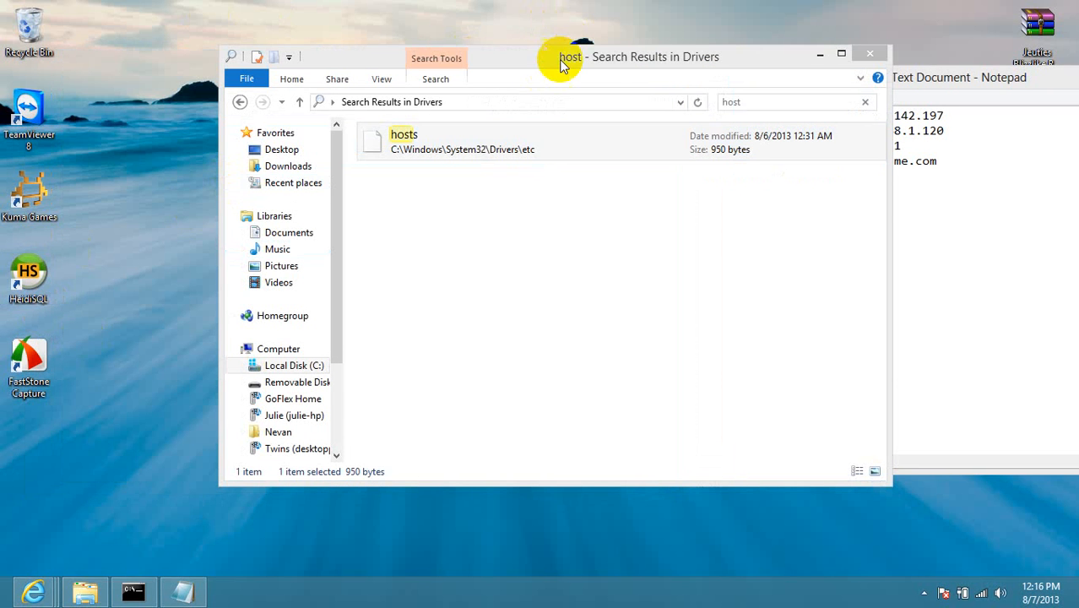
pyautogui.moveTo(398, 55); pyautogui.dragTo(241, 54)
# Browse to C:\Server ArcEmu 3.3.5a\_Server\htdocs and look over its index PHP file.
pyautogui.click(118, 348)
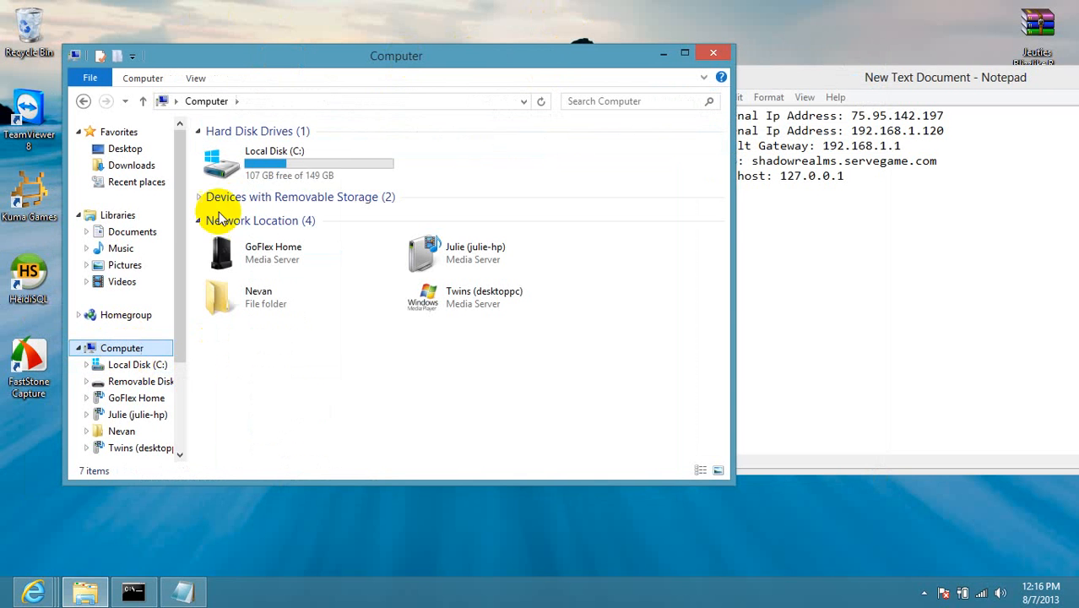
pyautogui.doubleClick(296, 169)
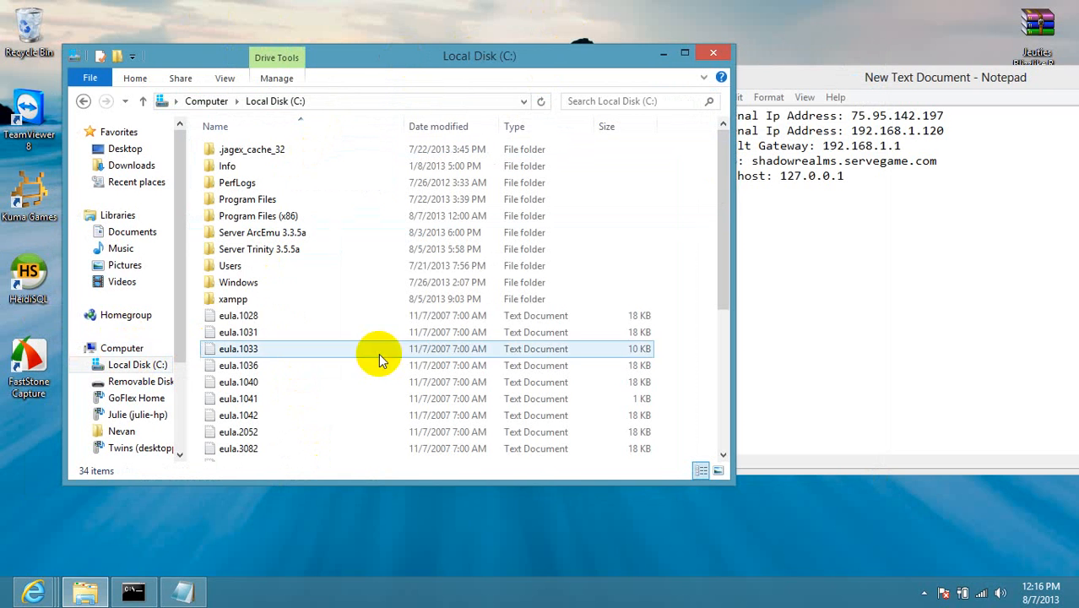
pyautogui.click(314, 233)
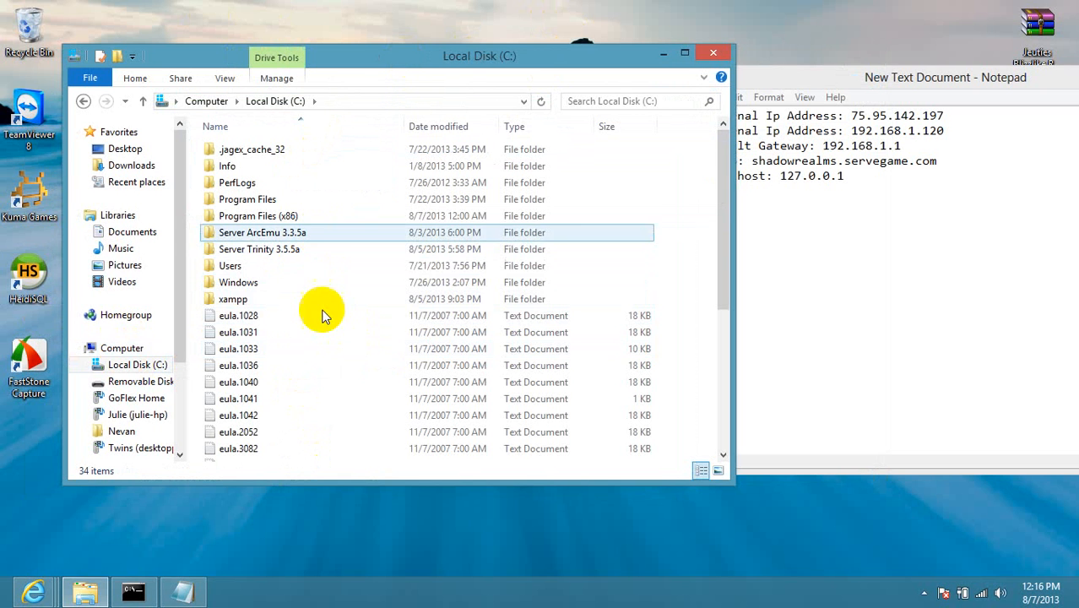
pyautogui.doubleClick(341, 234)
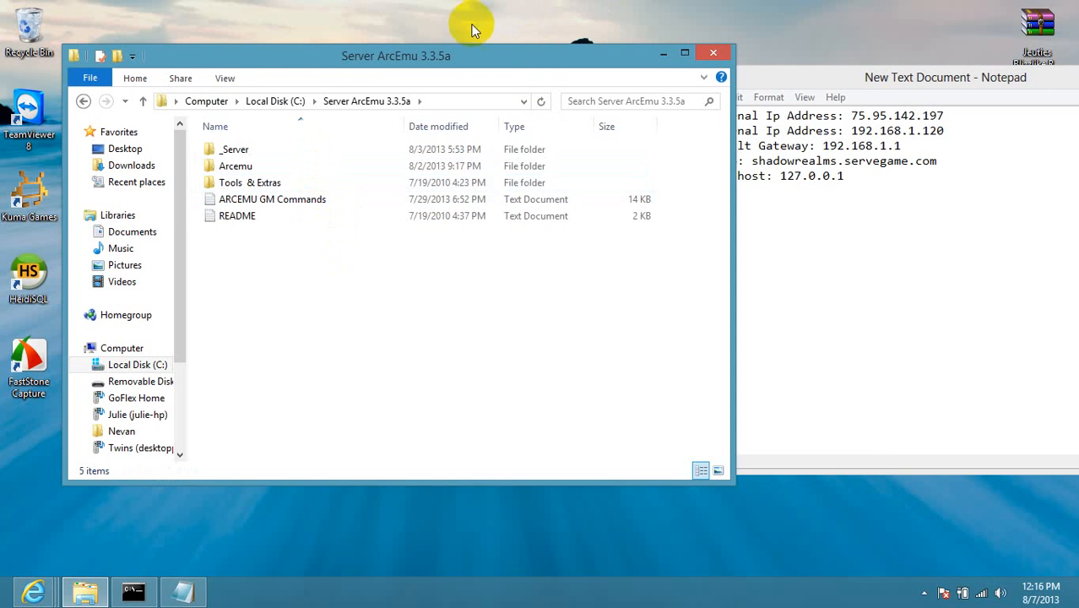
pyautogui.doubleClick(239, 152)
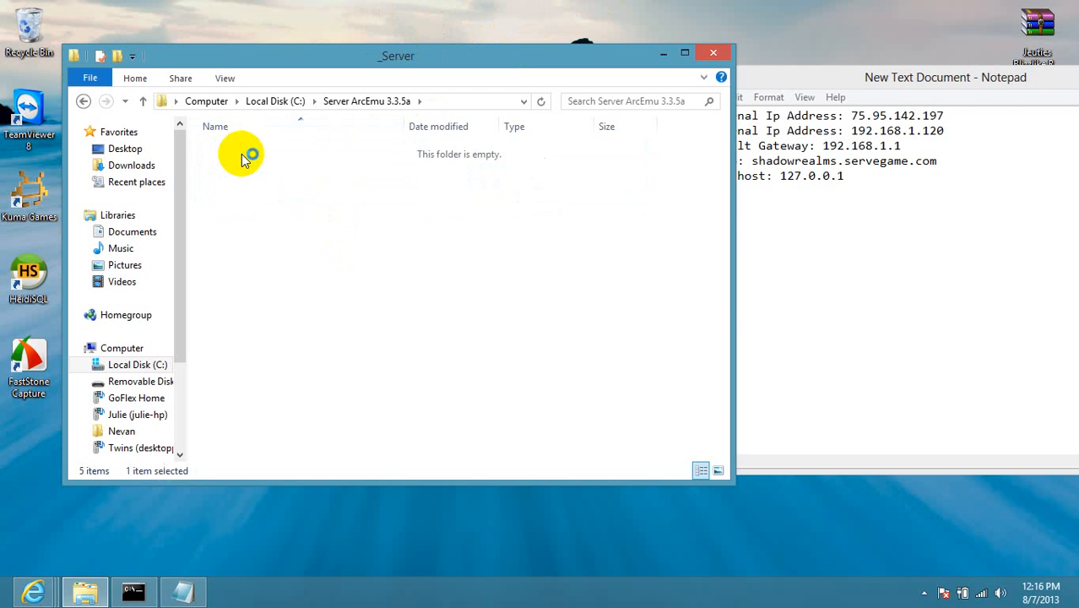
pyautogui.doubleClick(250, 179)
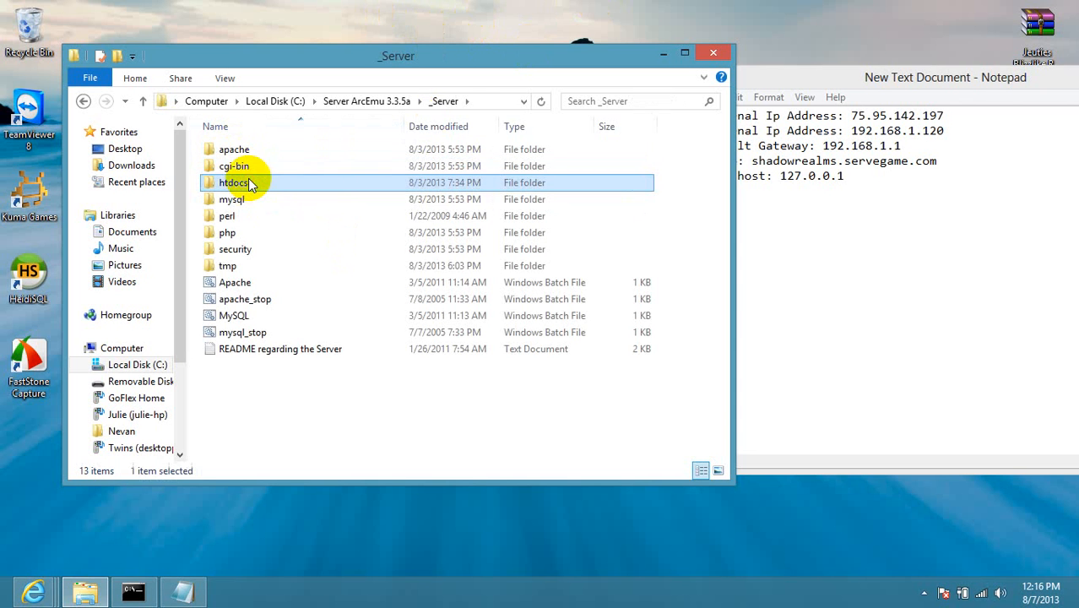
pyautogui.moveTo(229, 281); pyautogui.dragTo(212, 81)
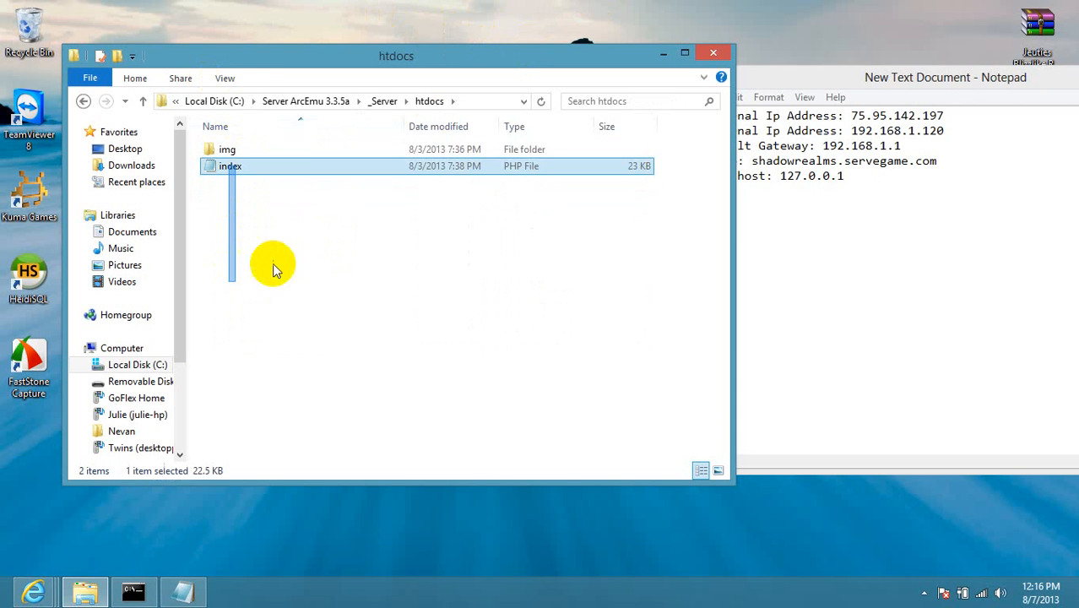
pyautogui.moveTo(336, 58)
pyautogui.mouseDown()
pyautogui.moveTo(436, 226)
pyautogui.moveTo(325, 53)
pyautogui.moveTo(350, 54)
pyautogui.moveTo(340, 76)
pyautogui.mouseUp()
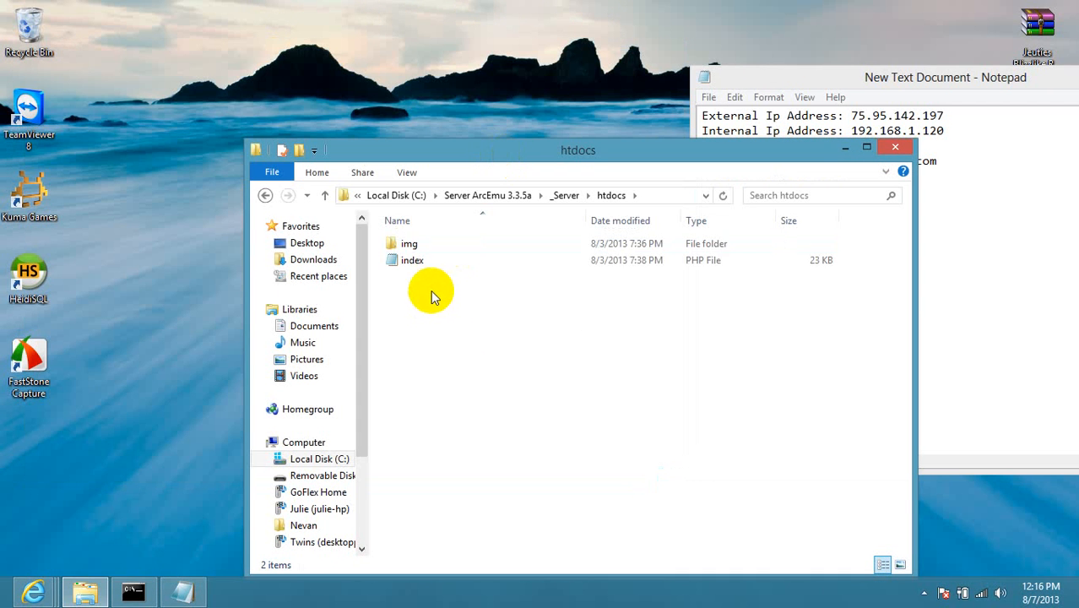
pyautogui.moveTo(430, 291); pyautogui.dragTo(426, 297)
pyautogui.click(439, 319)
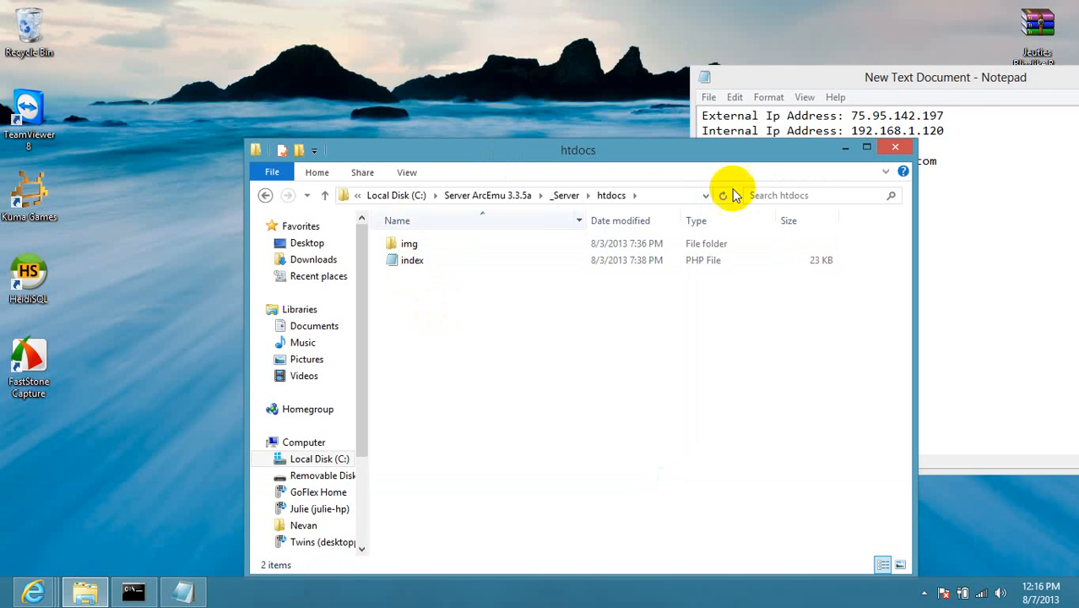
# Go back up to Server ArcEmu 3.3.5a and open Arcemu\configs.
pyautogui.click(266, 196)
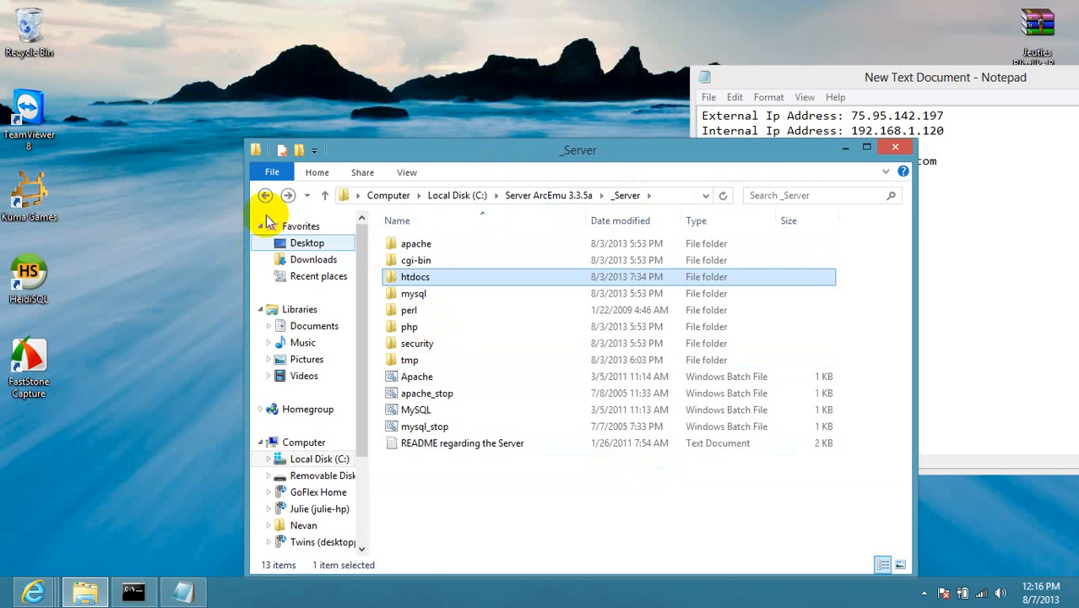
pyautogui.click(264, 195)
pyautogui.doubleClick(420, 260)
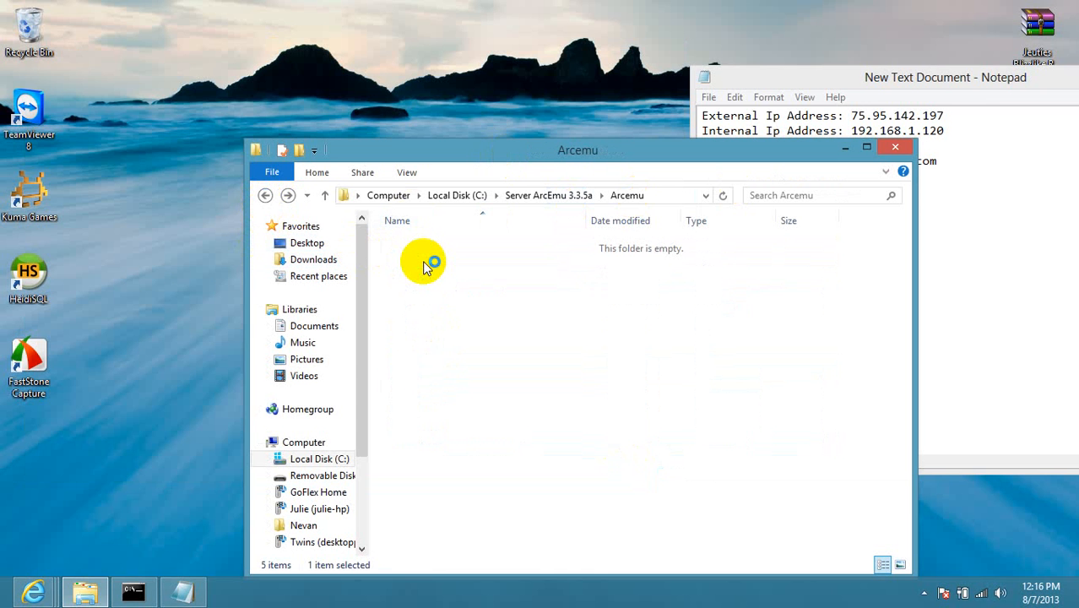
pyautogui.click(429, 245)
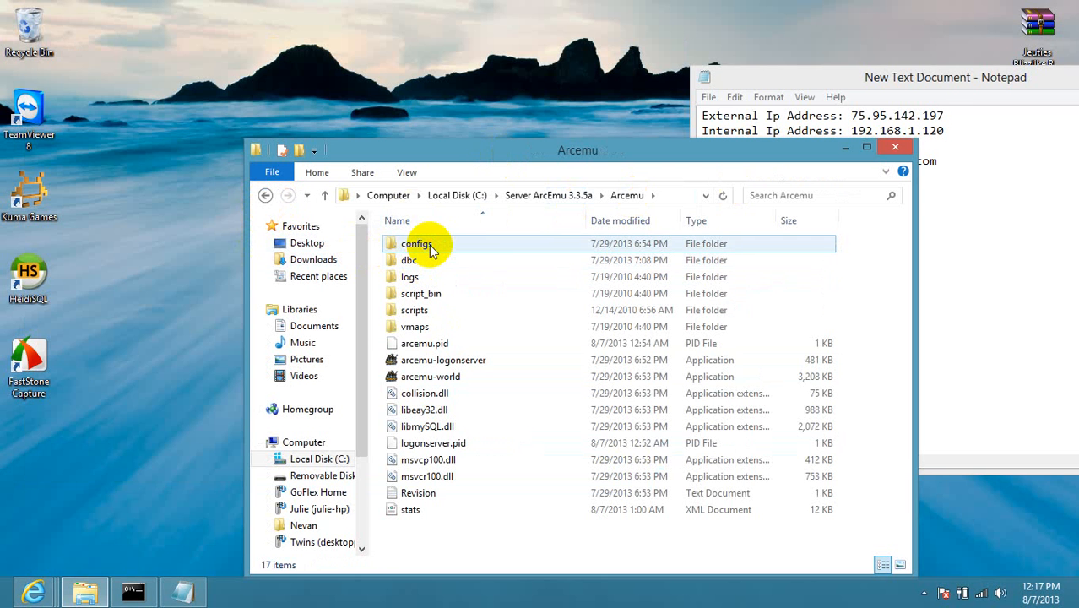
pyautogui.click(429, 246)
pyautogui.doubleClick(437, 245)
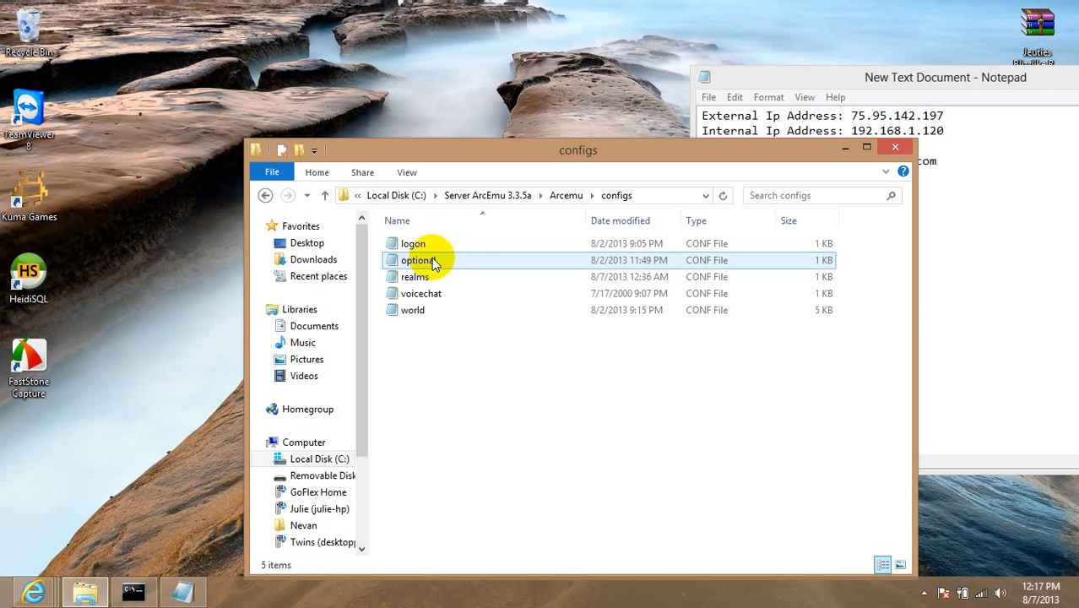
pyautogui.click(430, 246)
pyautogui.click(492, 277)
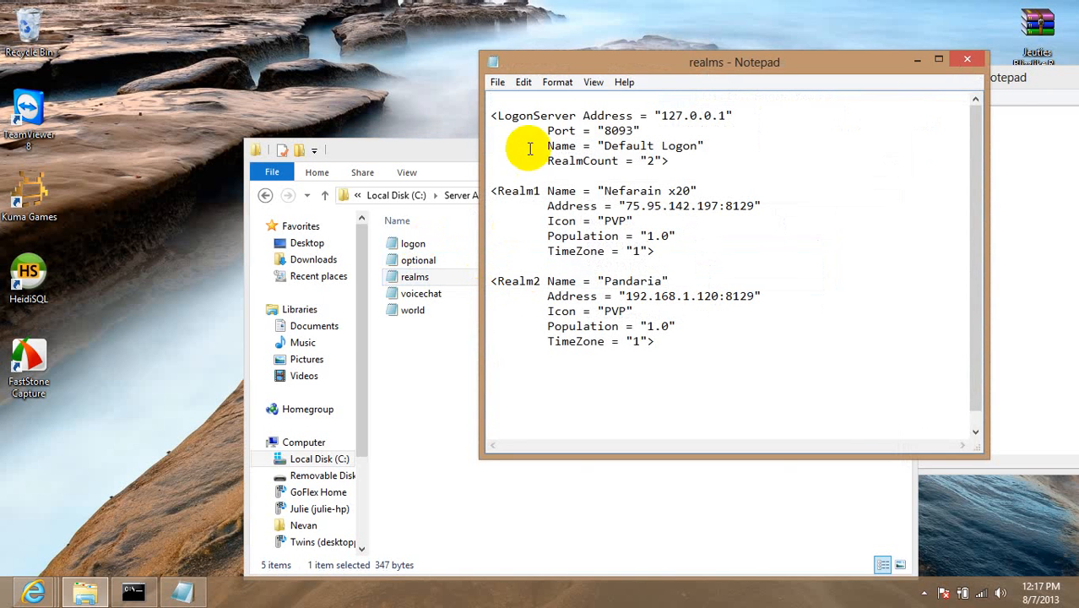
pyautogui.moveTo(524, 84); pyautogui.dragTo(555, 109)
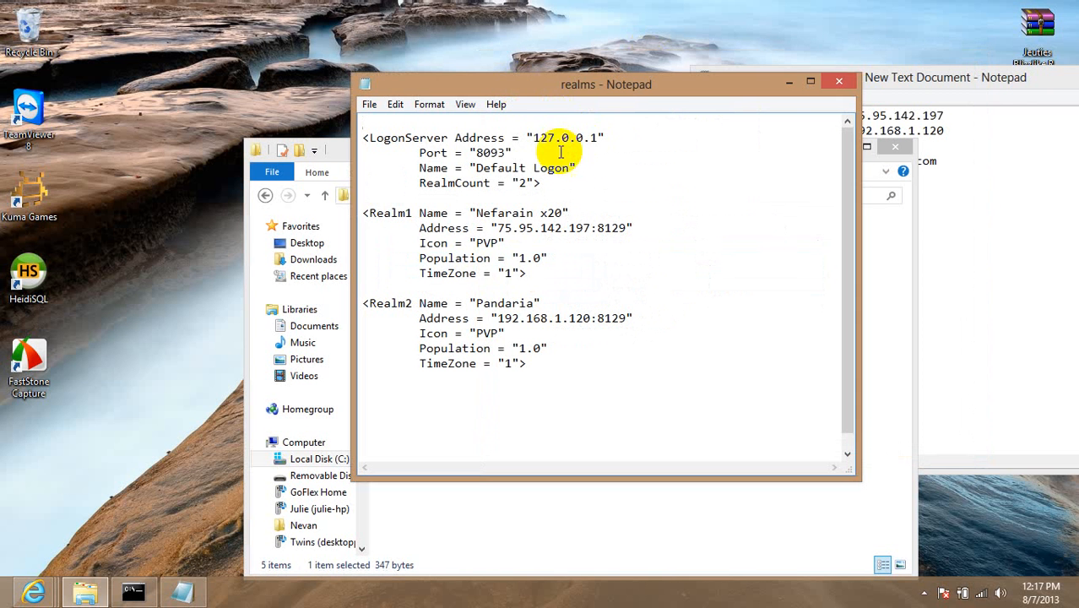
pyautogui.moveTo(575, 272); pyautogui.dragTo(413, 266)
pyautogui.click(413, 266)
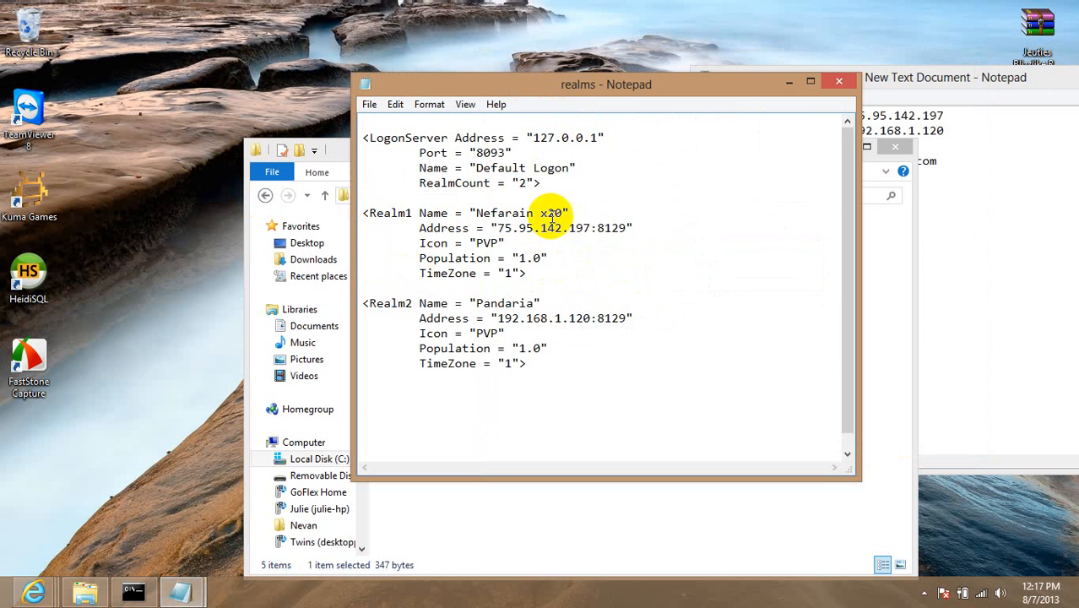
pyautogui.moveTo(498, 230); pyautogui.dragTo(597, 225)
pyautogui.click(574, 264)
pyautogui.moveTo(598, 285); pyautogui.dragTo(292, 185)
pyautogui.click(405, 260)
pyautogui.moveTo(597, 357); pyautogui.dragTo(383, 272)
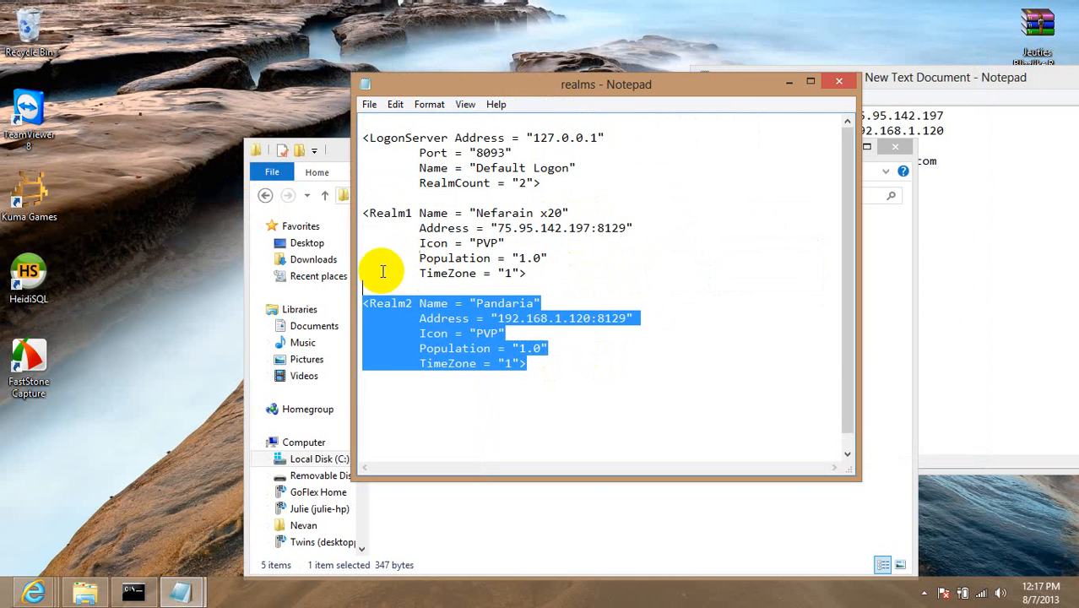
pyautogui.click(619, 317)
pyautogui.moveTo(497, 317); pyautogui.dragTo(595, 337)
pyautogui.click(595, 334)
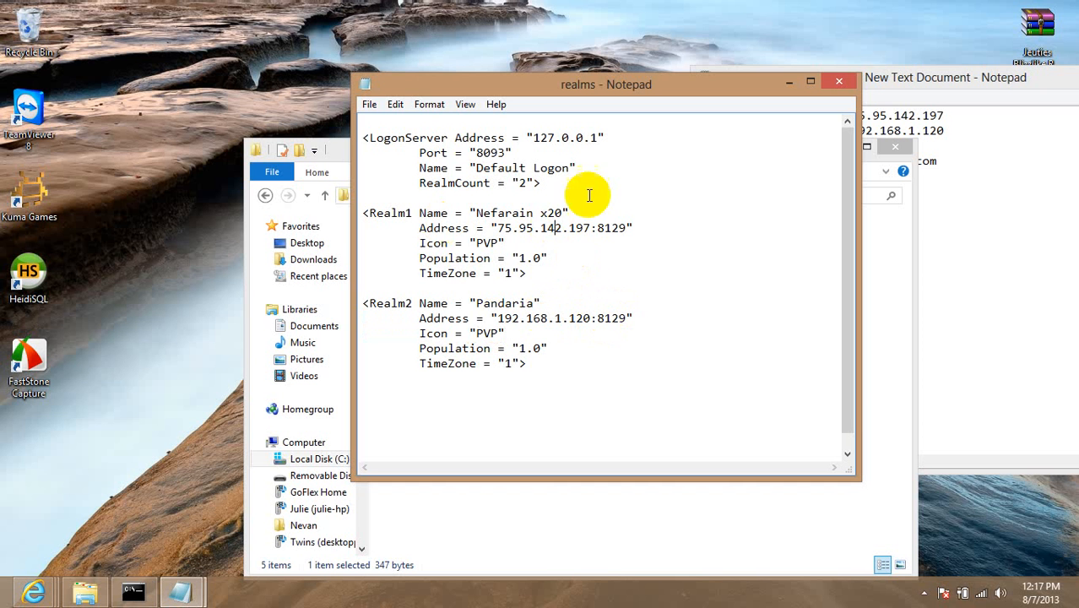
pyautogui.click(558, 366)
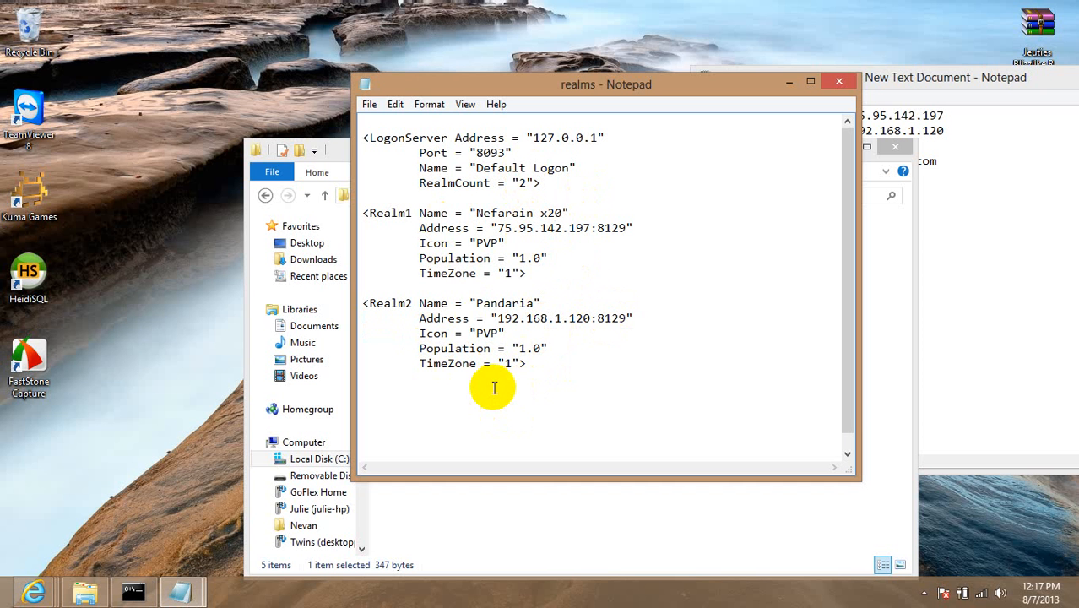
pyautogui.moveTo(597, 228); pyautogui.dragTo(619, 228)
pyautogui.moveTo(601, 320); pyautogui.dragTo(645, 317)
pyautogui.click(538, 293)
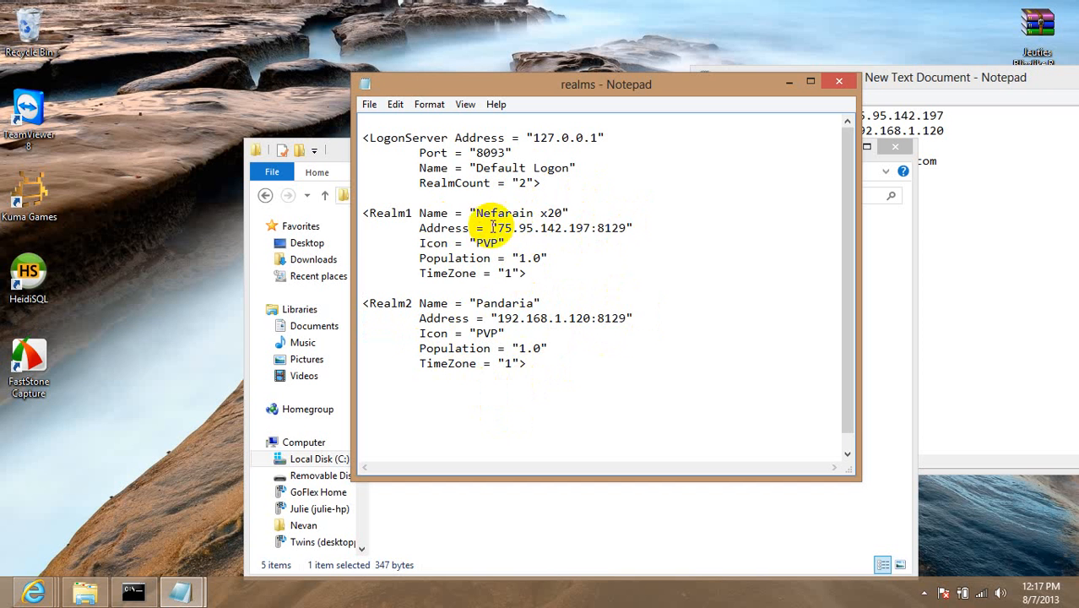
pyautogui.moveTo(497, 228); pyautogui.dragTo(614, 229)
pyautogui.click(603, 247)
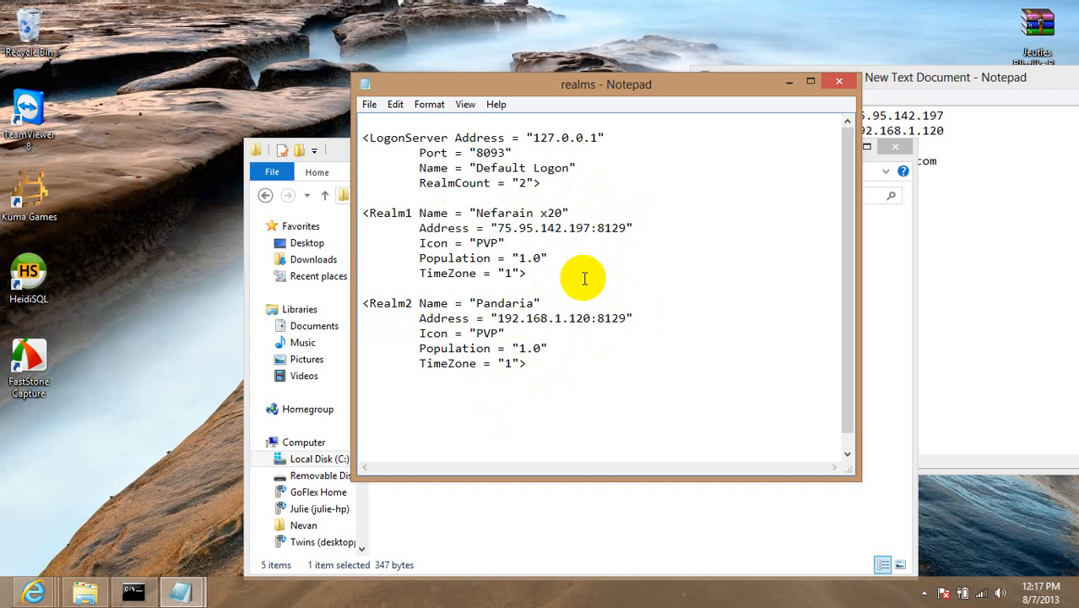
pyautogui.moveTo(493, 321); pyautogui.dragTo(611, 316)
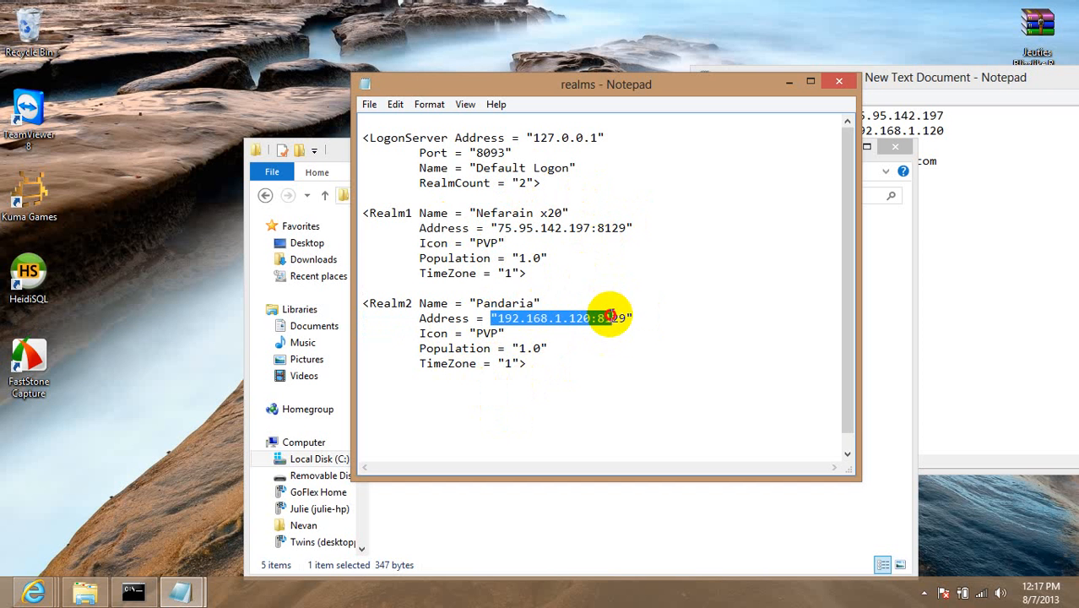
pyautogui.click(598, 319)
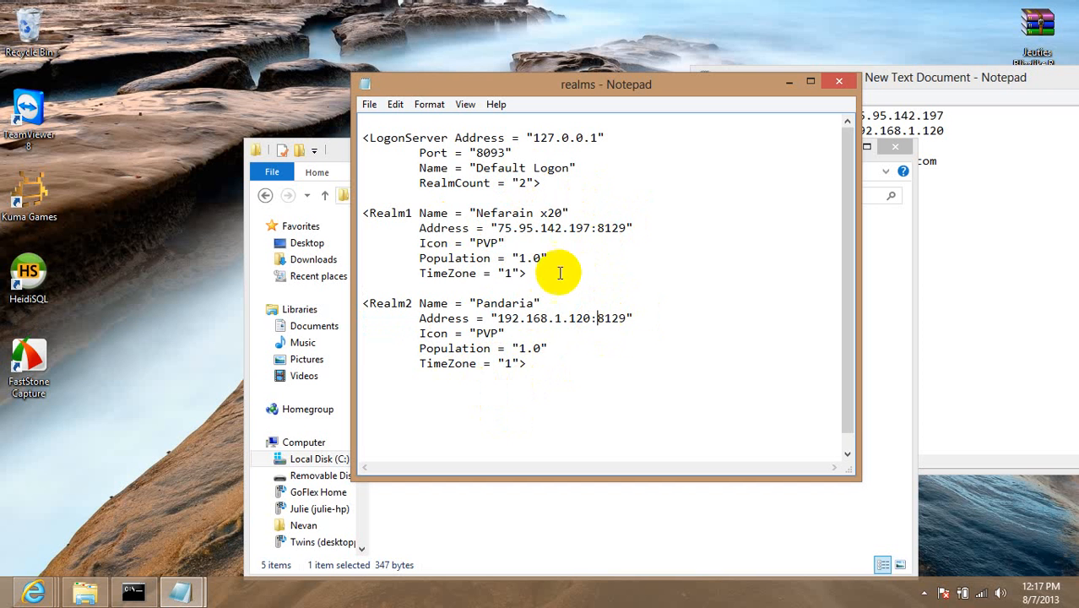
pyautogui.click(411, 314)
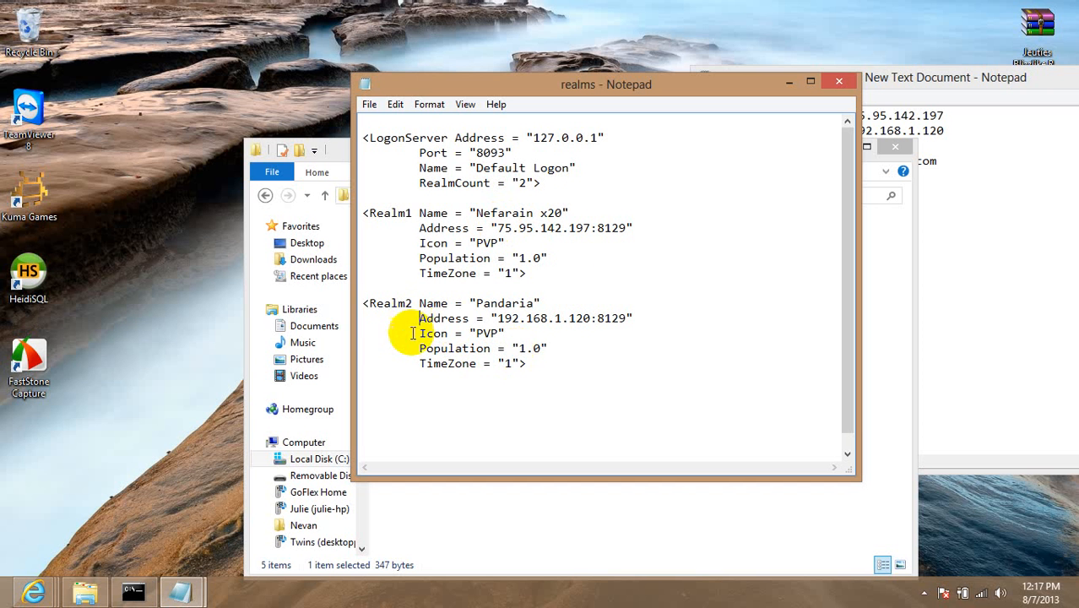
pyautogui.click(448, 334)
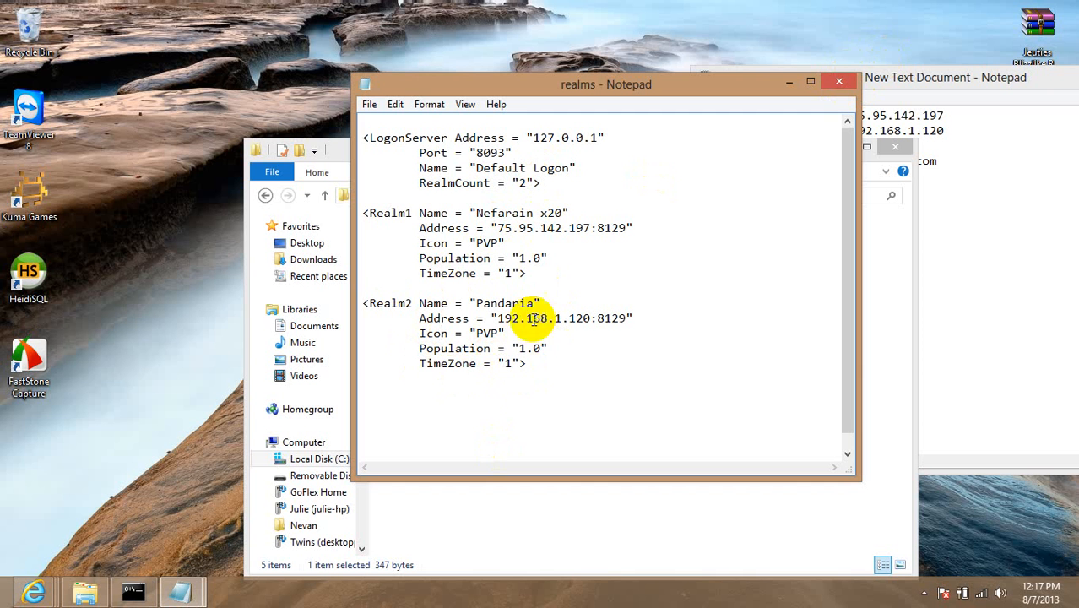
pyautogui.click(411, 304)
pyautogui.click(408, 215)
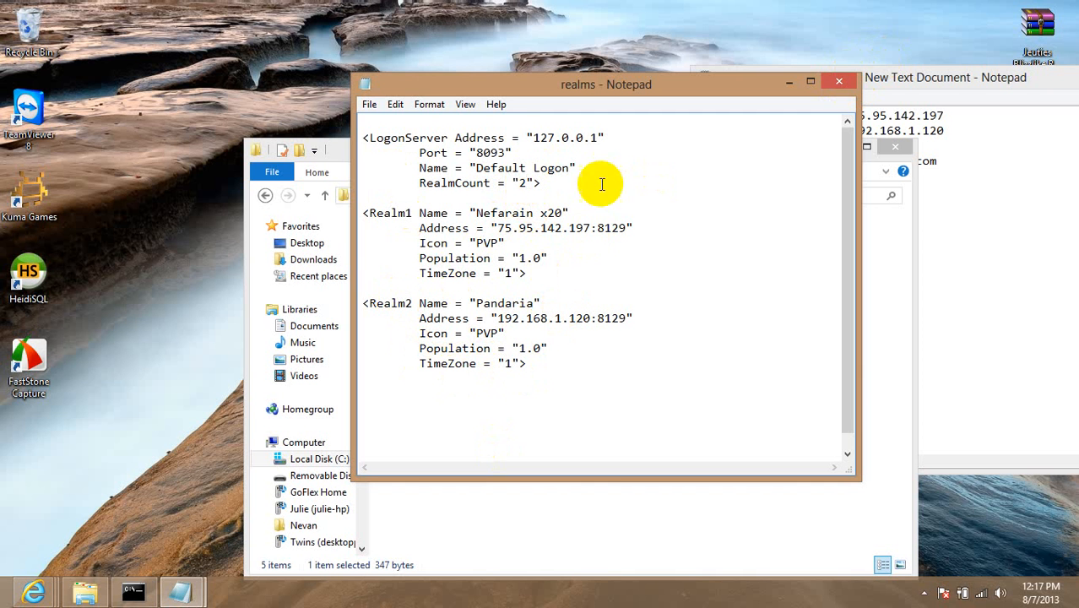
pyautogui.moveTo(505, 138); pyautogui.dragTo(801, 112)
pyautogui.click(835, 81)
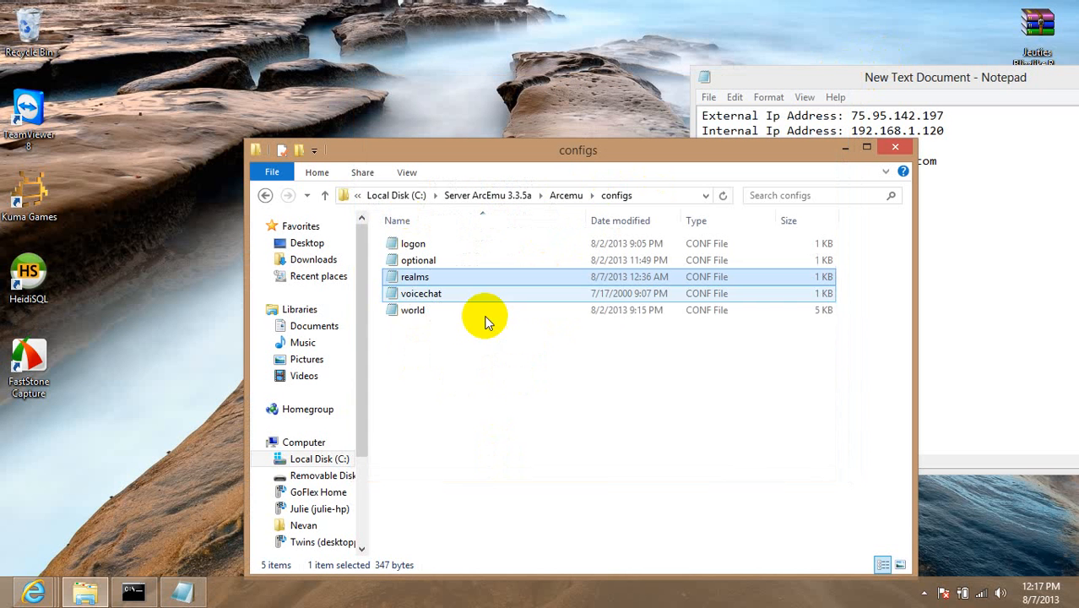
# Check that world.conf listens on host 0.0.0.0 port 8129, then close it and return to Arcemu.
pyautogui.click(462, 313)
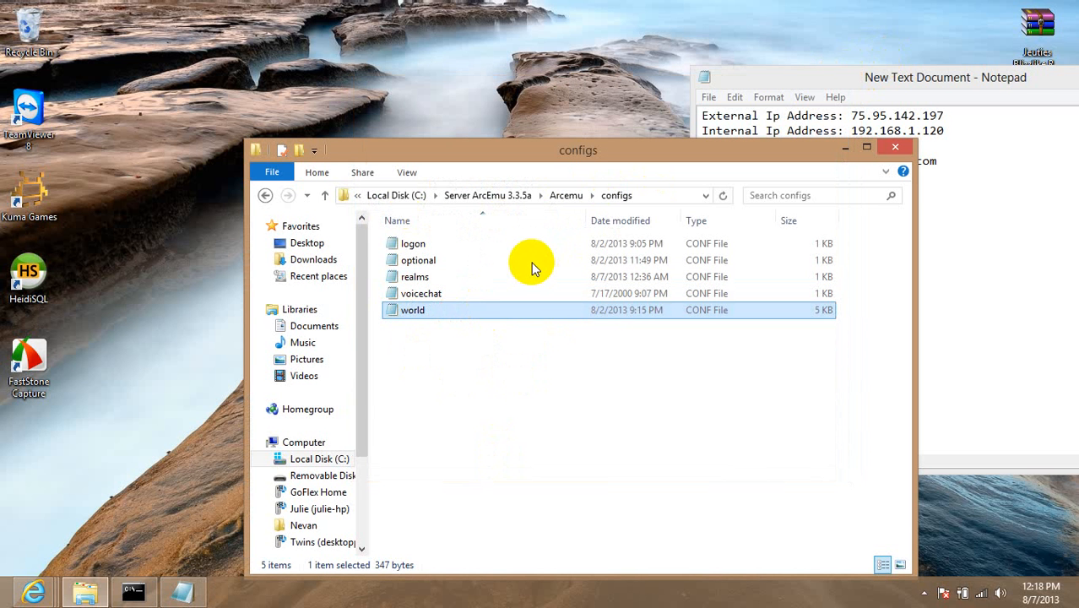
pyautogui.doubleClick(603, 314)
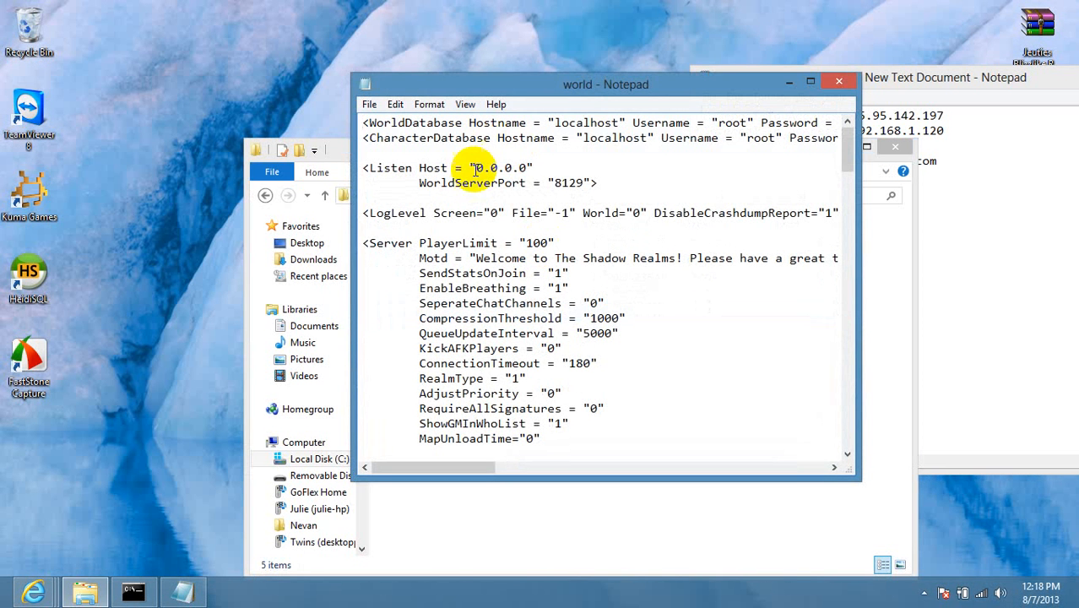
pyautogui.moveTo(525, 168); pyautogui.dragTo(405, 168)
pyautogui.click(849, 84)
pyautogui.click(541, 207)
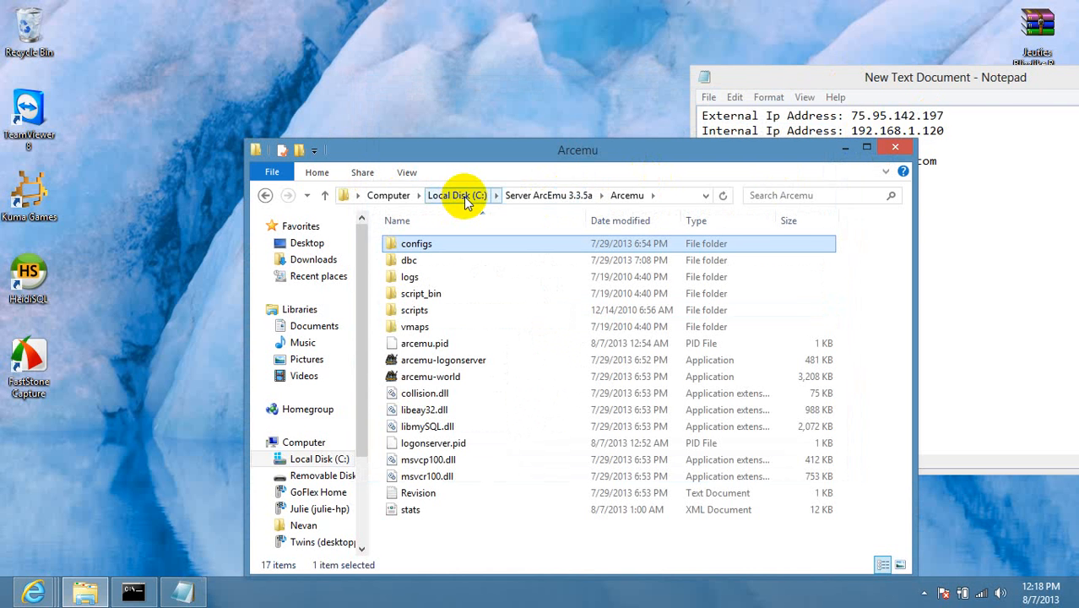
# Launch MySQL.bat and Apache.bat from _Server and minimize both consoles.
pyautogui.click(531, 197)
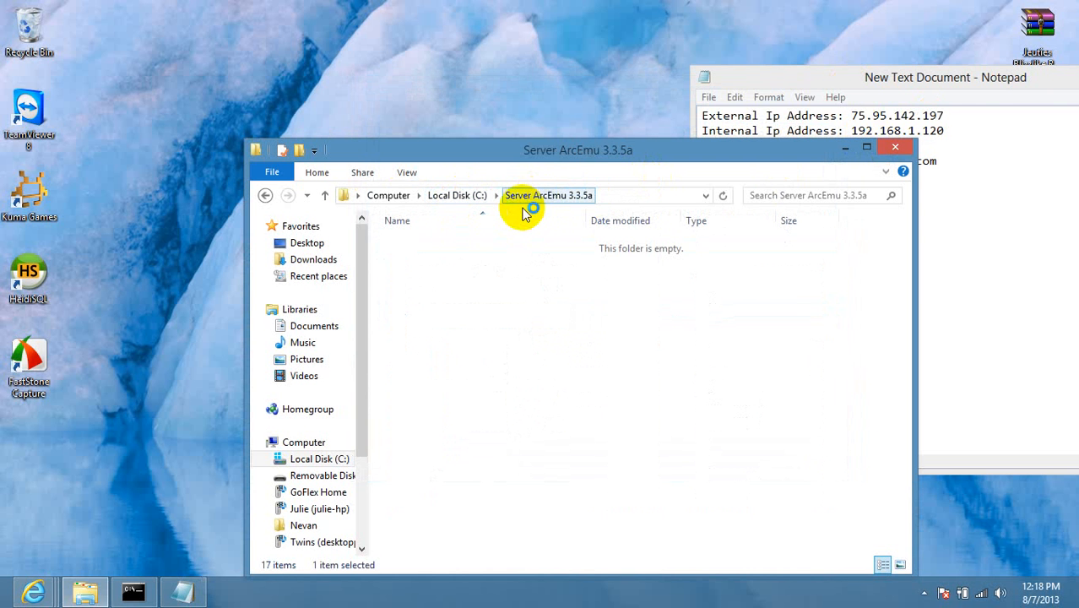
pyautogui.doubleClick(414, 245)
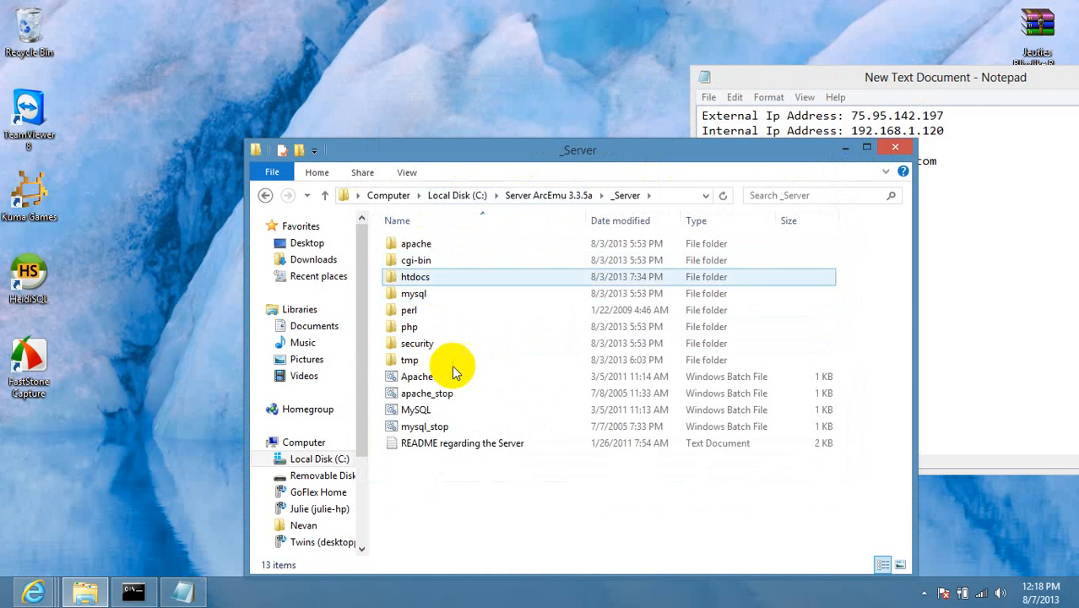
pyautogui.click(457, 409)
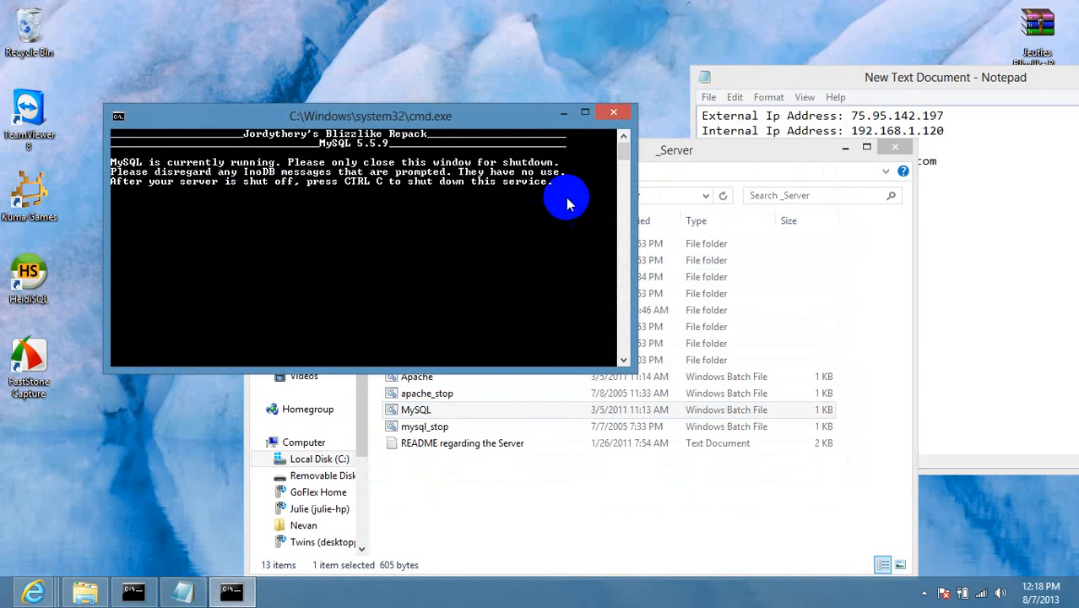
pyautogui.click(561, 116)
pyautogui.click(448, 381)
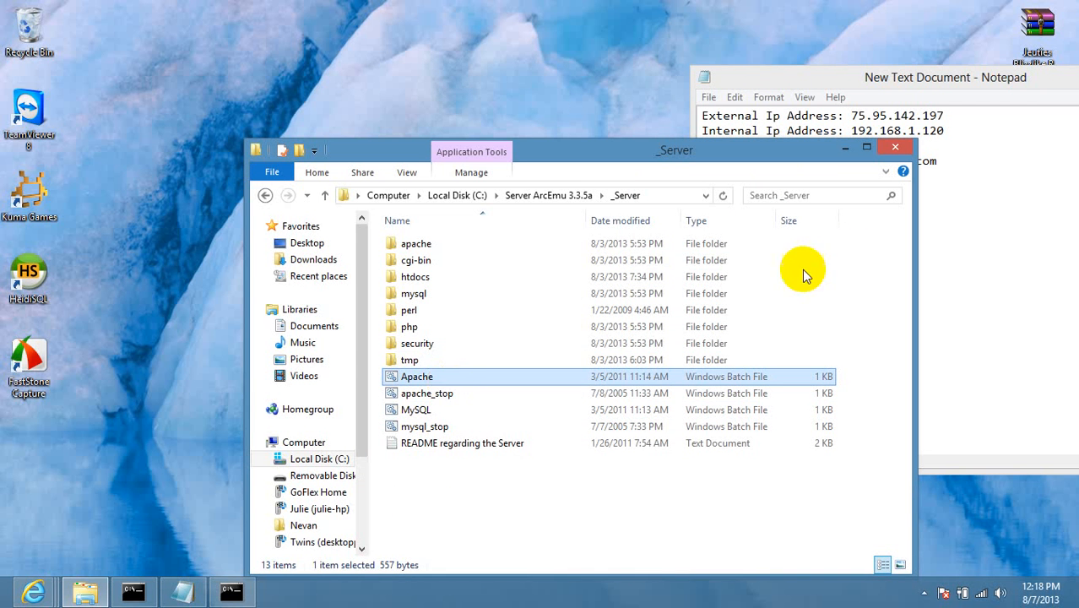
pyautogui.doubleClick(701, 377)
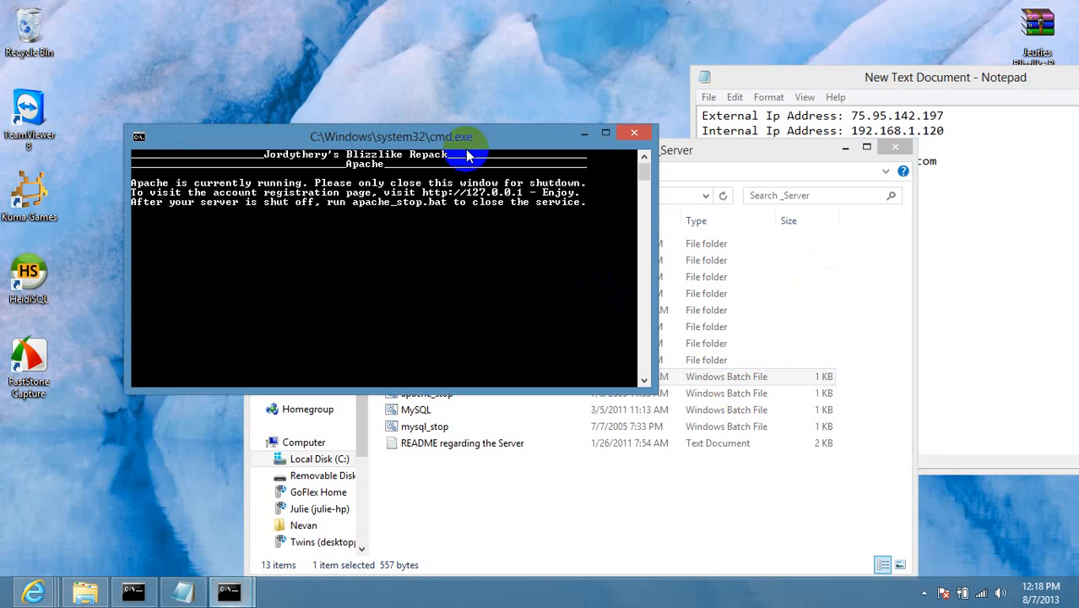
pyautogui.click(584, 132)
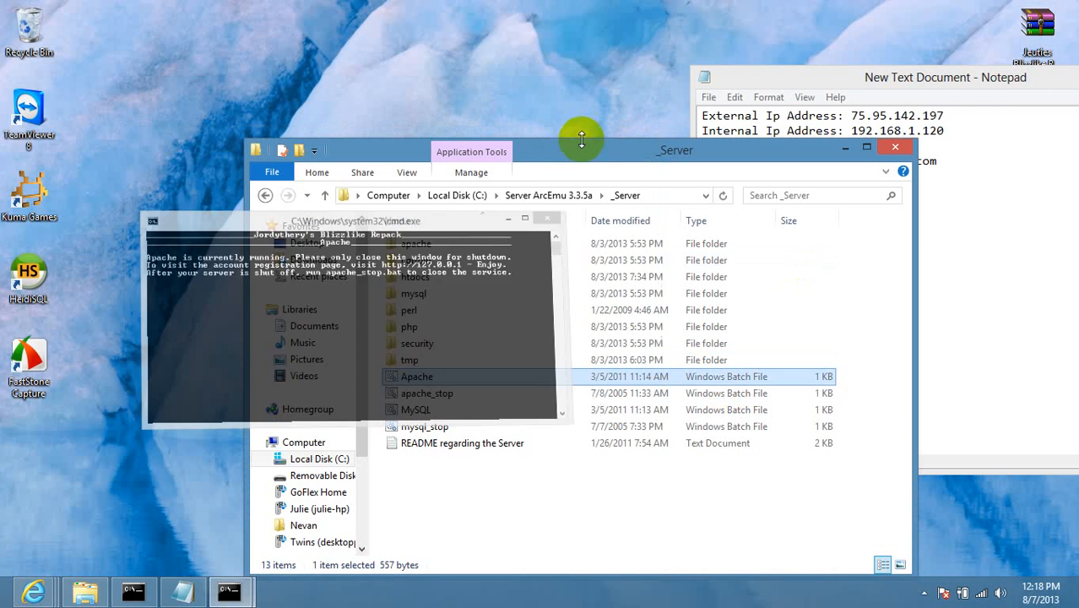
pyautogui.click(537, 195)
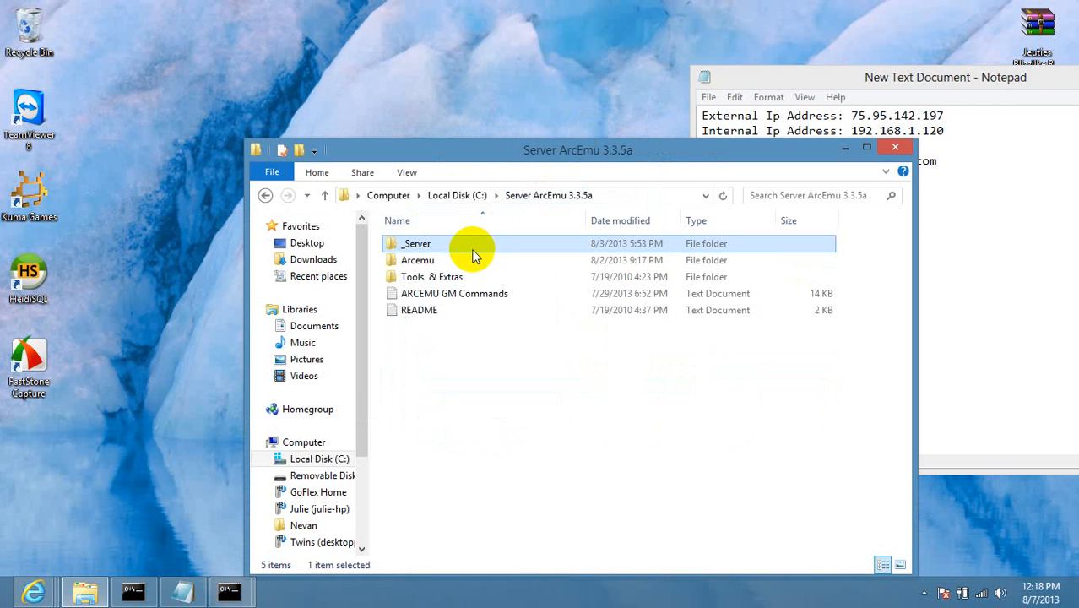
# Launch arcemu-logonserver.exe from the Arcemu folder and move its console aside.
pyautogui.click(452, 260)
pyautogui.doubleClick(452, 260)
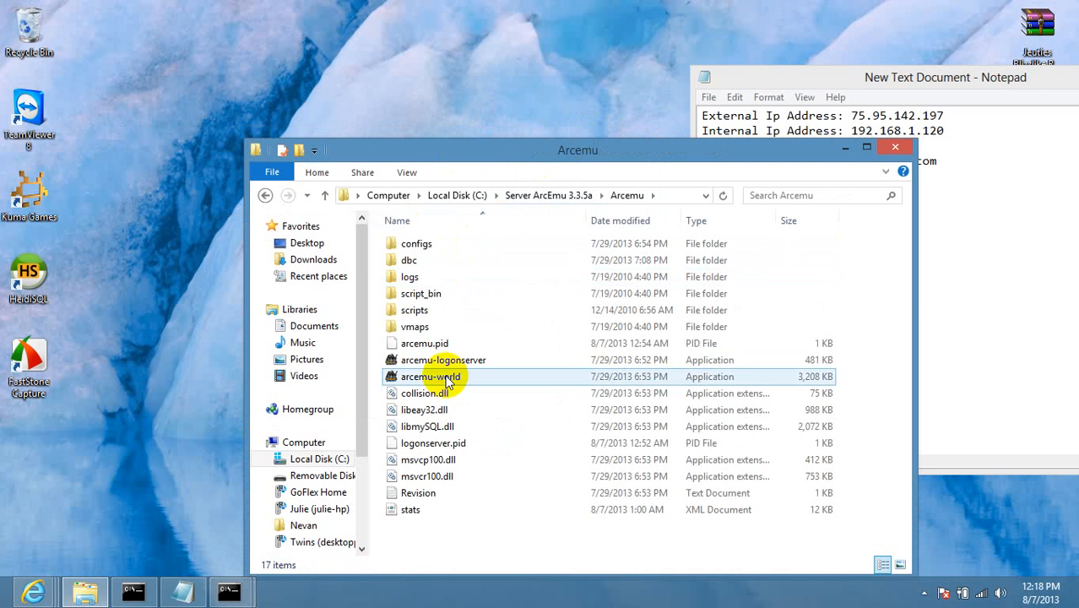
pyautogui.click(448, 360)
pyautogui.doubleClick(447, 360)
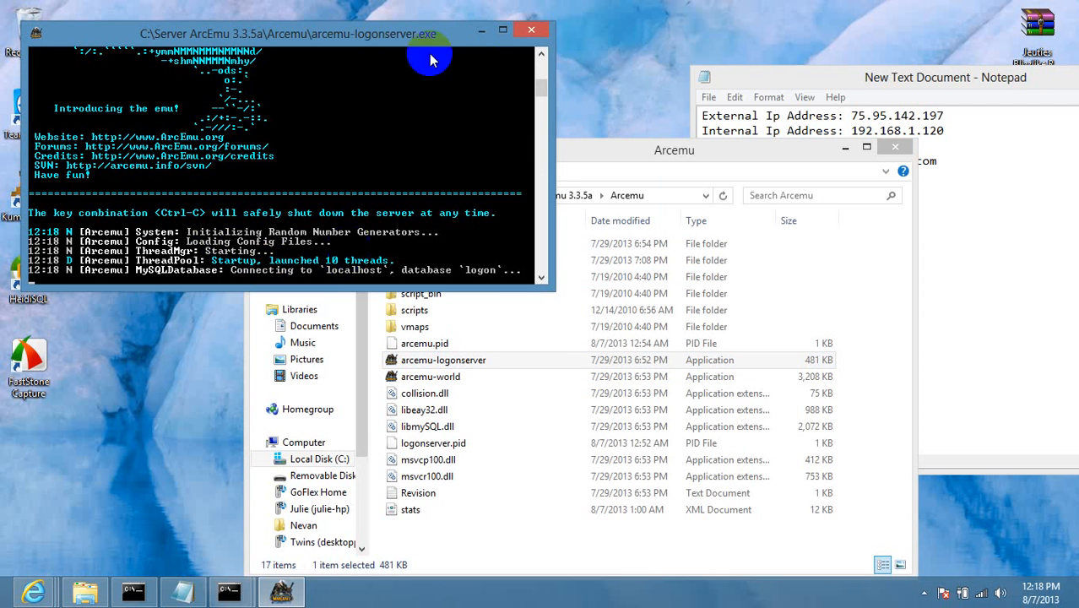
pyautogui.moveTo(390, 36); pyautogui.dragTo(850, 72)
# Launch arcemu-world.exe and minimize both the world and logon server consoles.
pyautogui.click(457, 378)
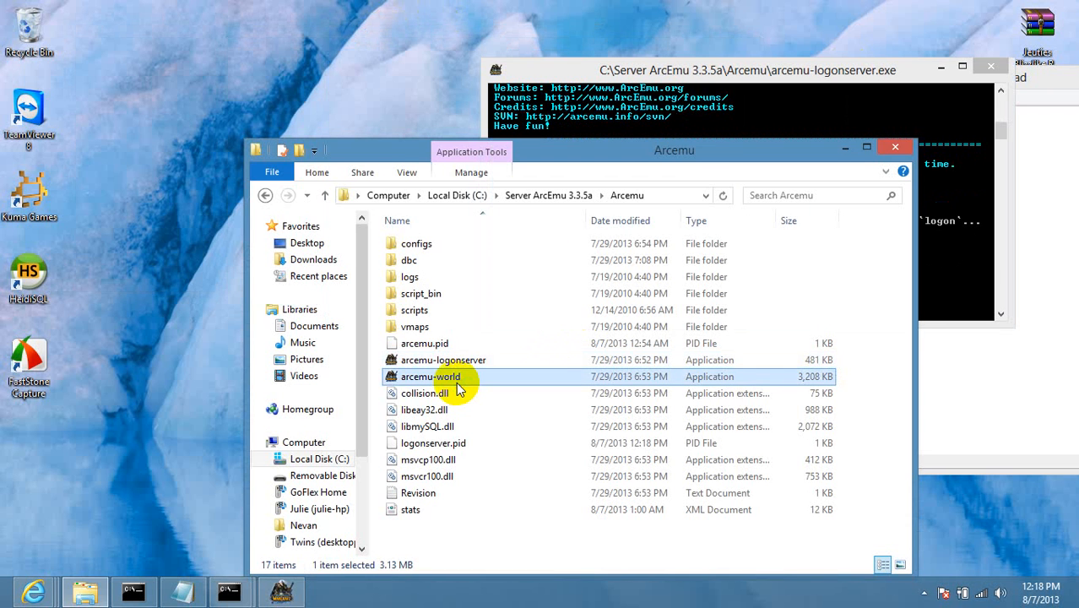
pyautogui.click(740, 173)
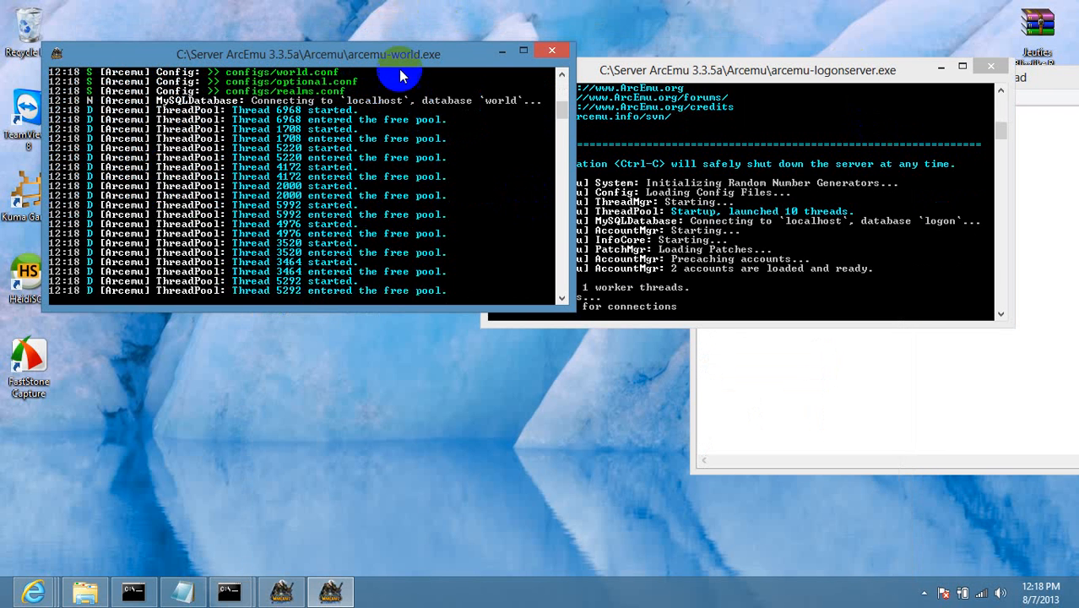
pyautogui.moveTo(398, 51); pyautogui.dragTo(386, 82)
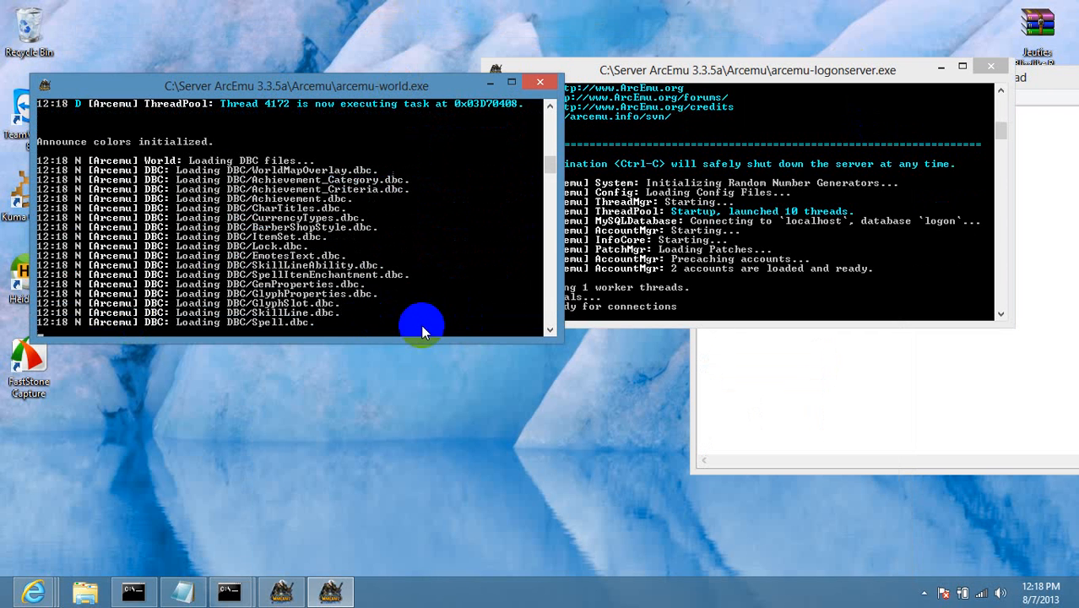
pyautogui.click(486, 85)
pyautogui.click(937, 68)
# Review the shadowrealms.servegame.com hostname in the notes, then close them with Don't Save.
pyautogui.moveTo(938, 76); pyautogui.dragTo(557, 93)
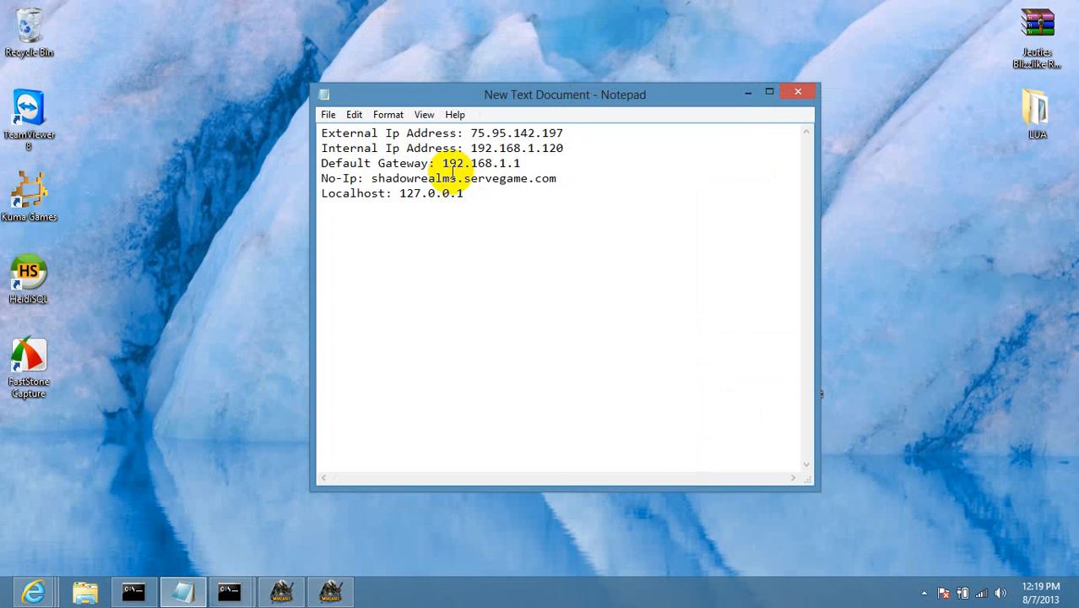
pyautogui.moveTo(558, 178); pyautogui.dragTo(372, 183)
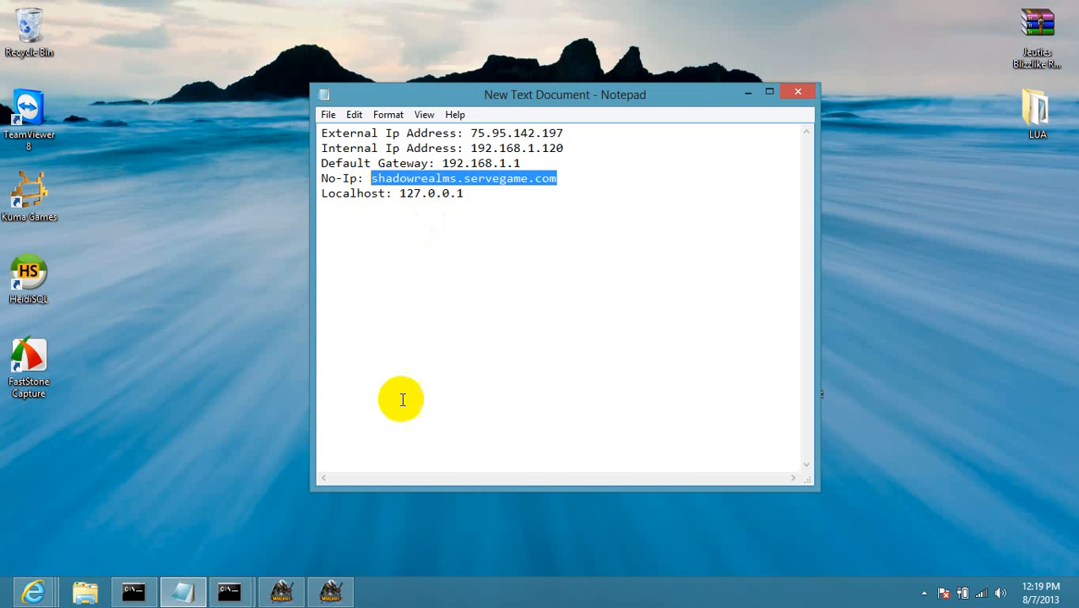
pyautogui.click(805, 98)
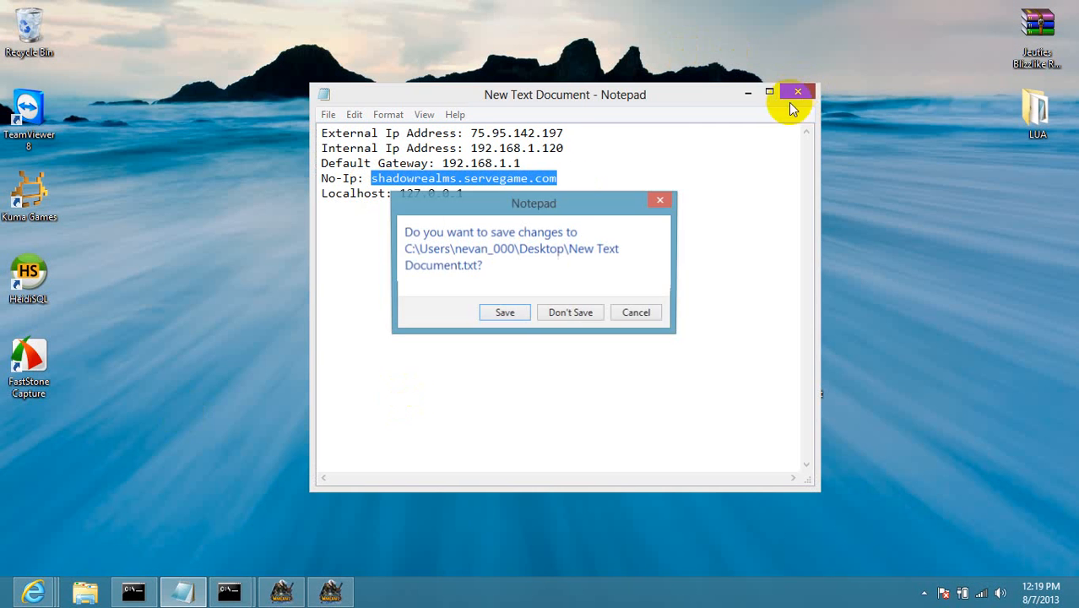
pyautogui.click(578, 318)
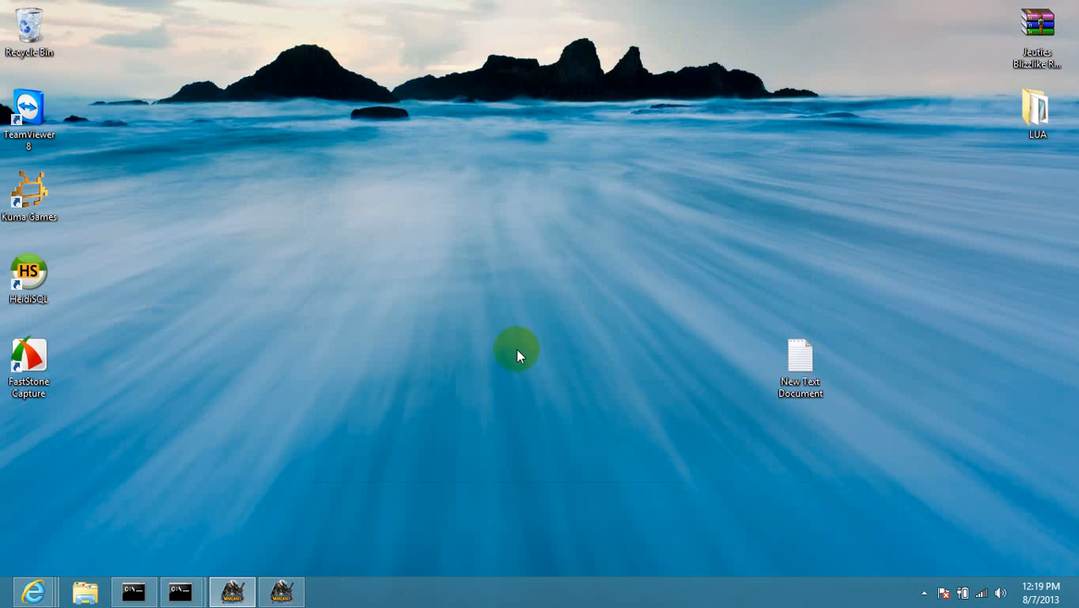
pyautogui.doubleClick(28, 271)
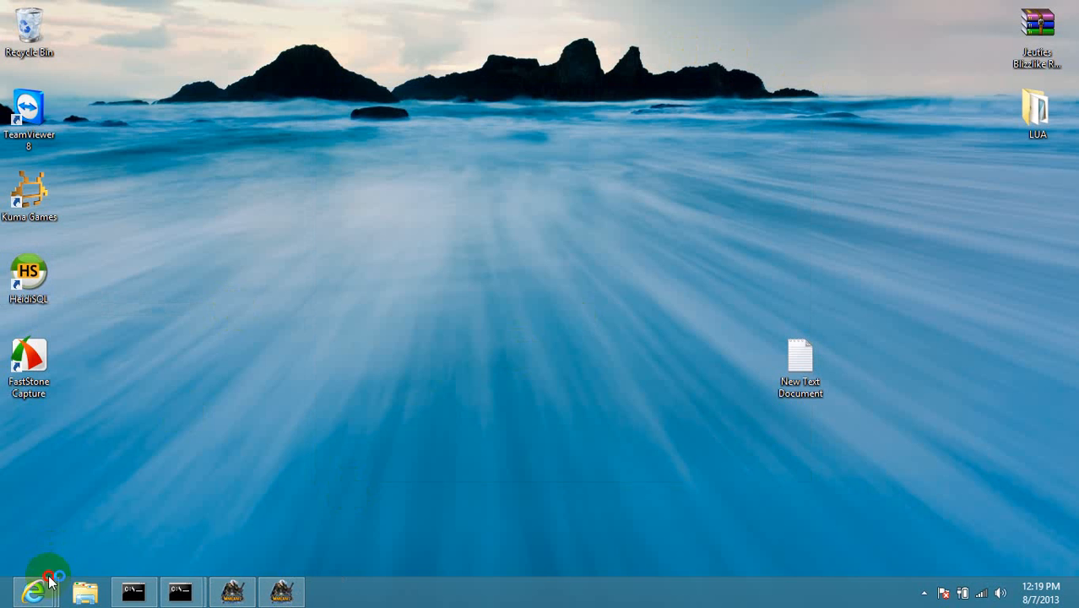
pyautogui.click(34, 591)
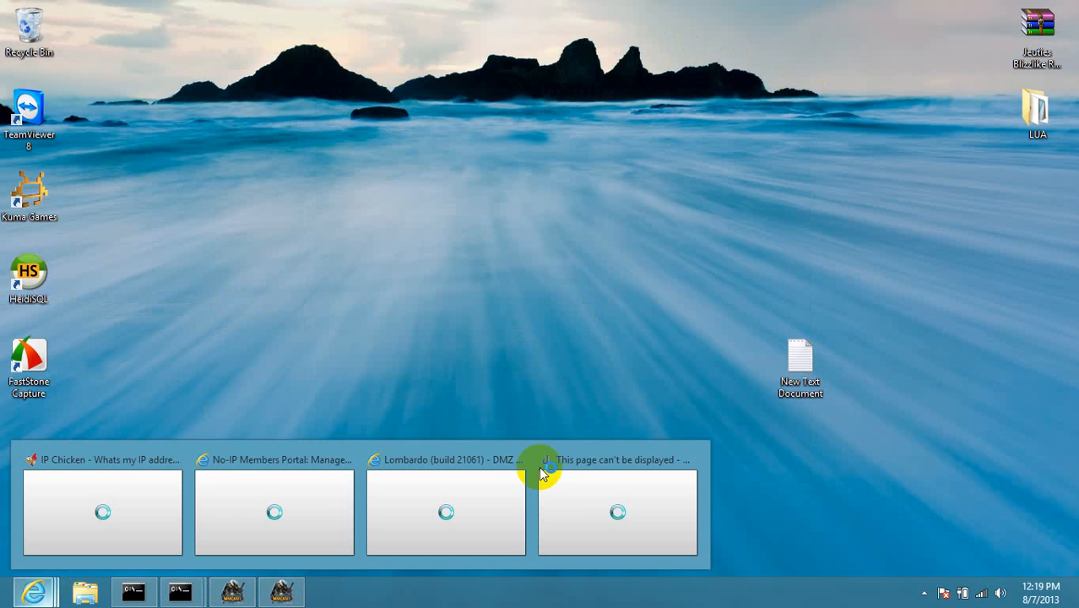
pyautogui.click(574, 495)
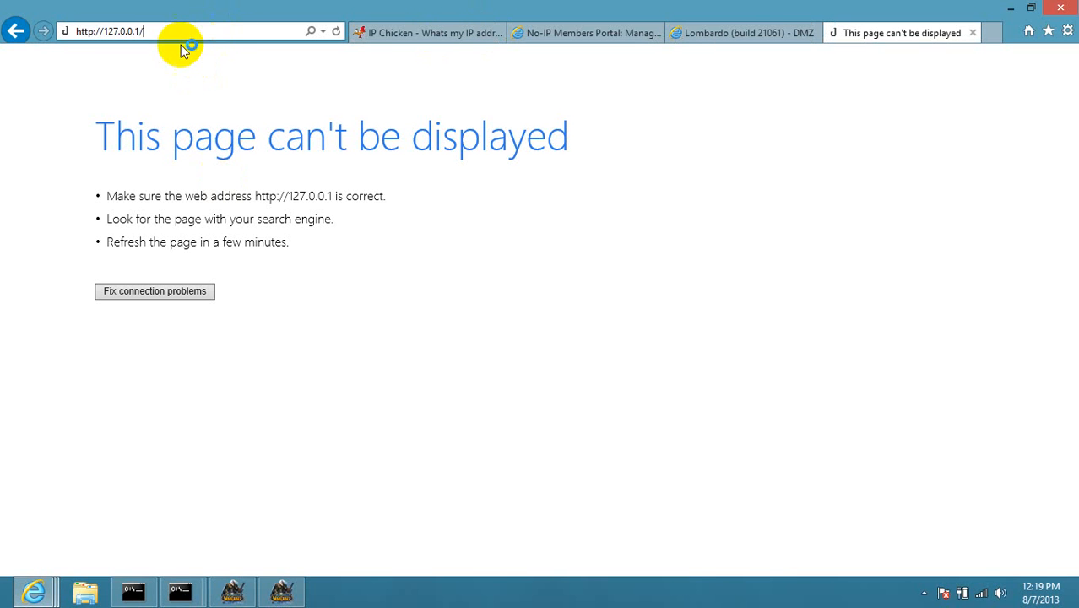
pyautogui.press('Return')
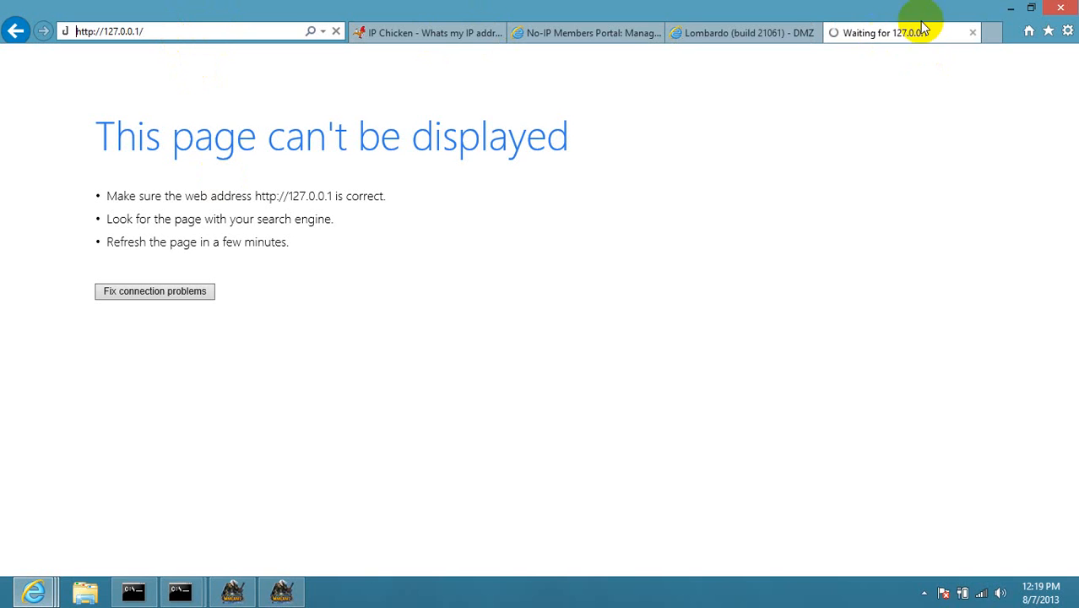
pyautogui.click(203, 27)
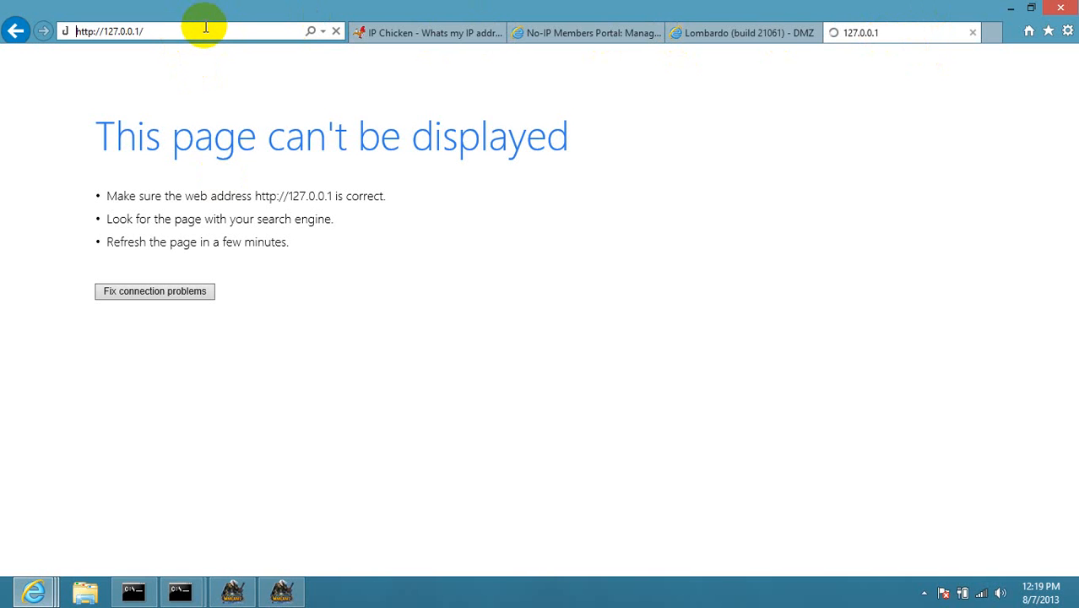
pyautogui.click(1012, 7)
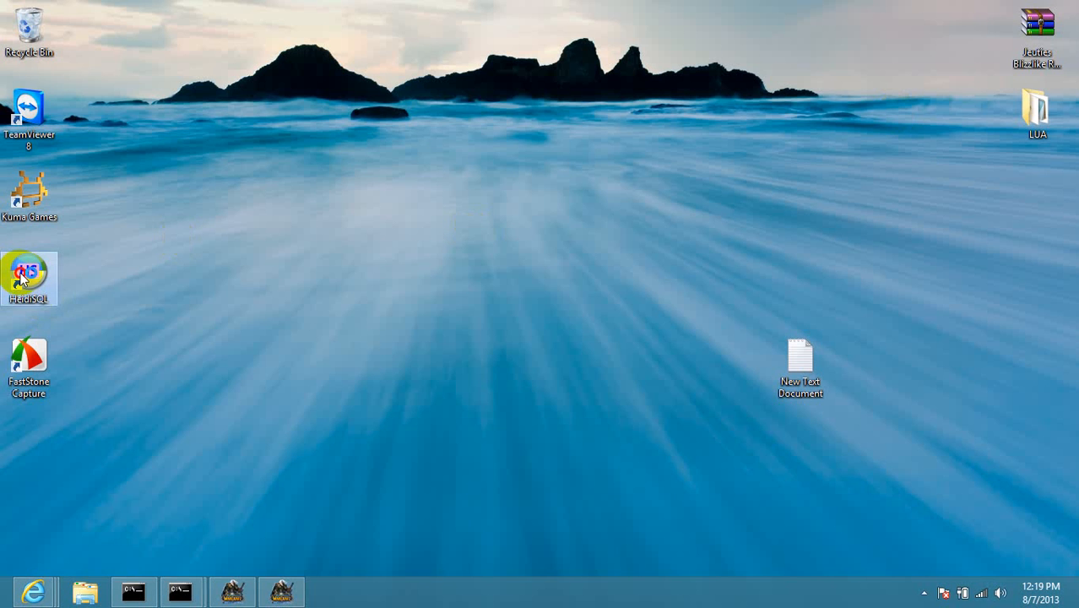
# Bring back the browser with the failed page and pause the screen recorder from the tray.
pyautogui.click(48, 591)
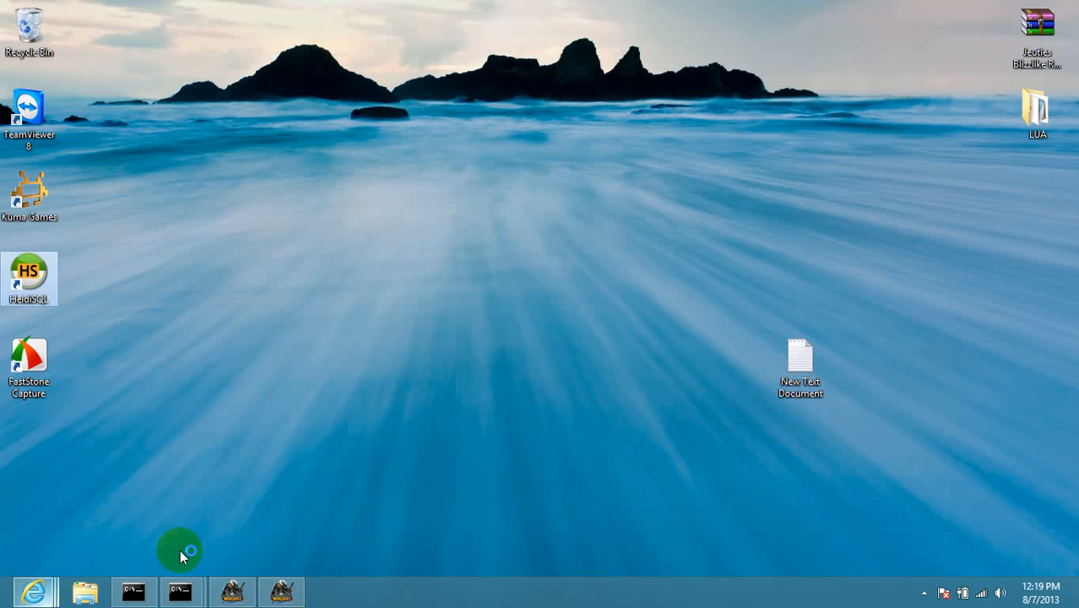
pyautogui.click(581, 492)
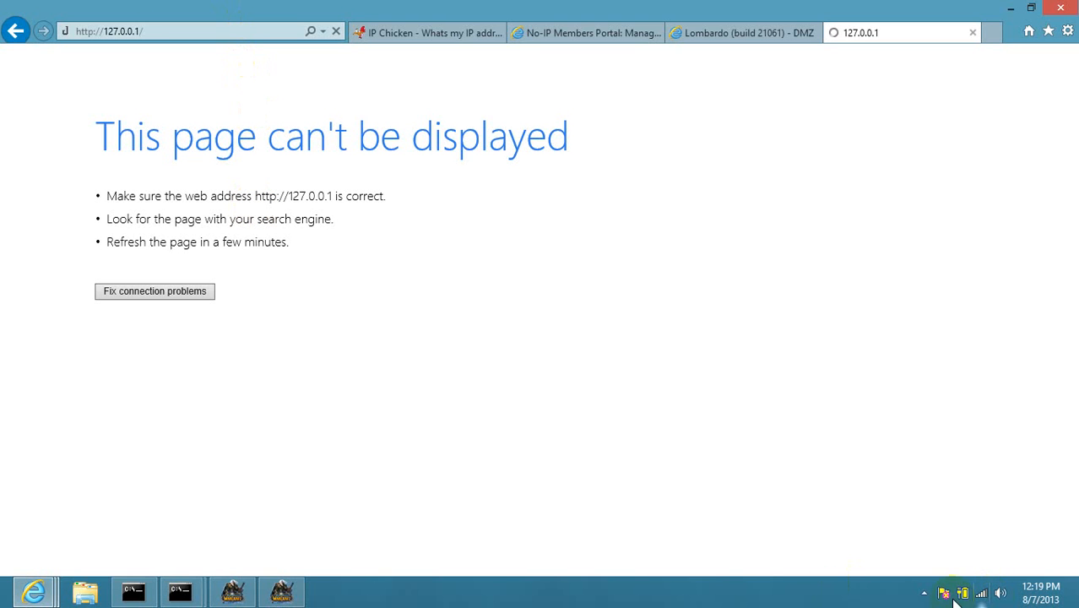
pyautogui.click(926, 594)
pyautogui.rightClick(949, 510)
pyautogui.click(939, 447)
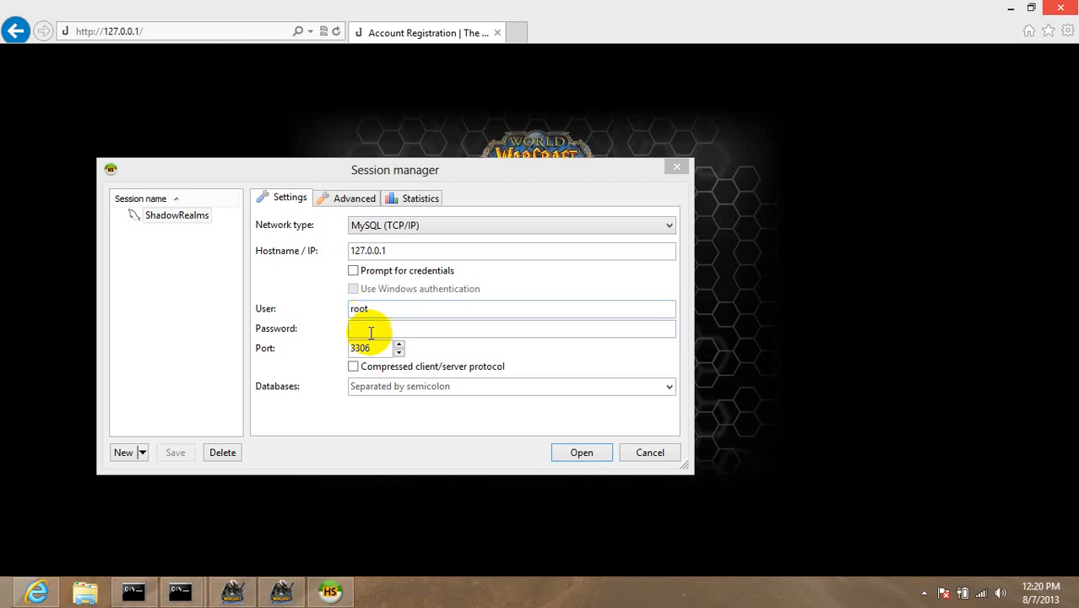
# Enter the root password and open the ShadowRealms session at 127.0.0.1.
pyautogui.click(387, 329)
pyautogui.write('••••••')
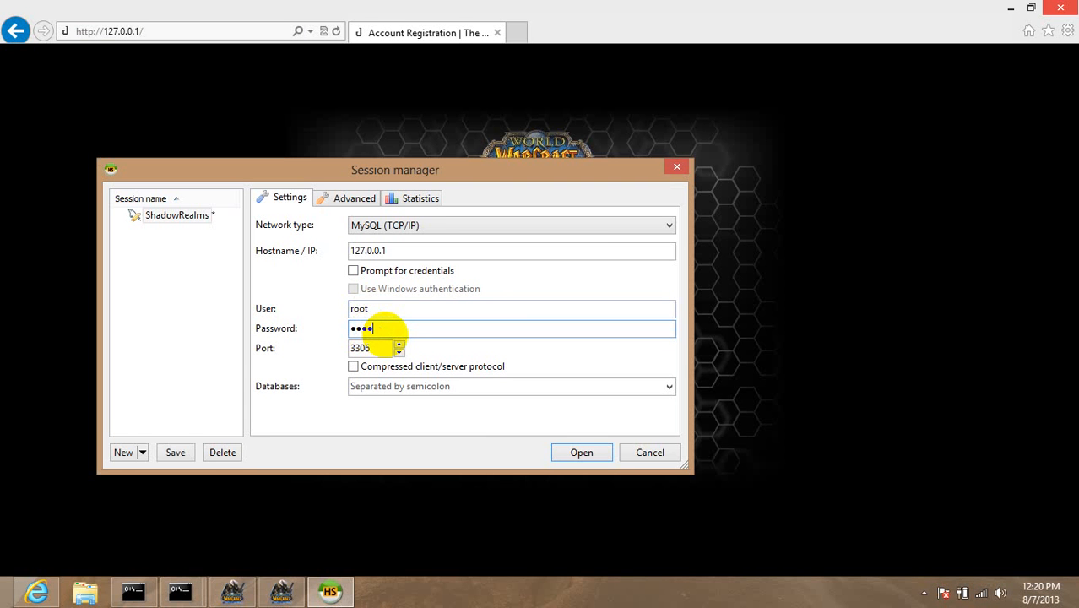
pyautogui.press('Return')
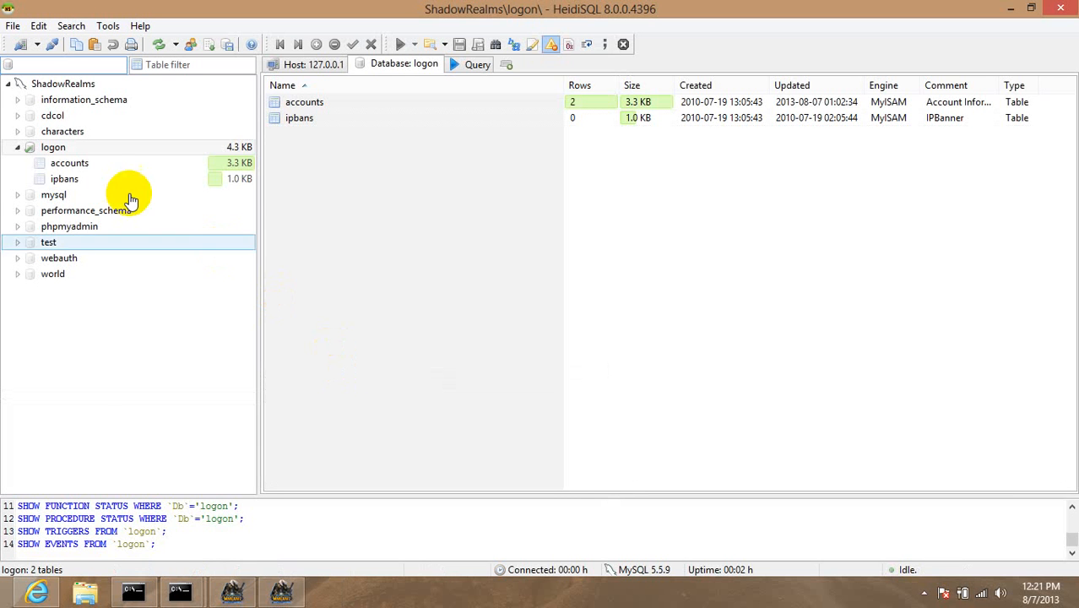
# Open logon.accounts in the Data tab and inspect the two account logins.
pyautogui.click(98, 169)
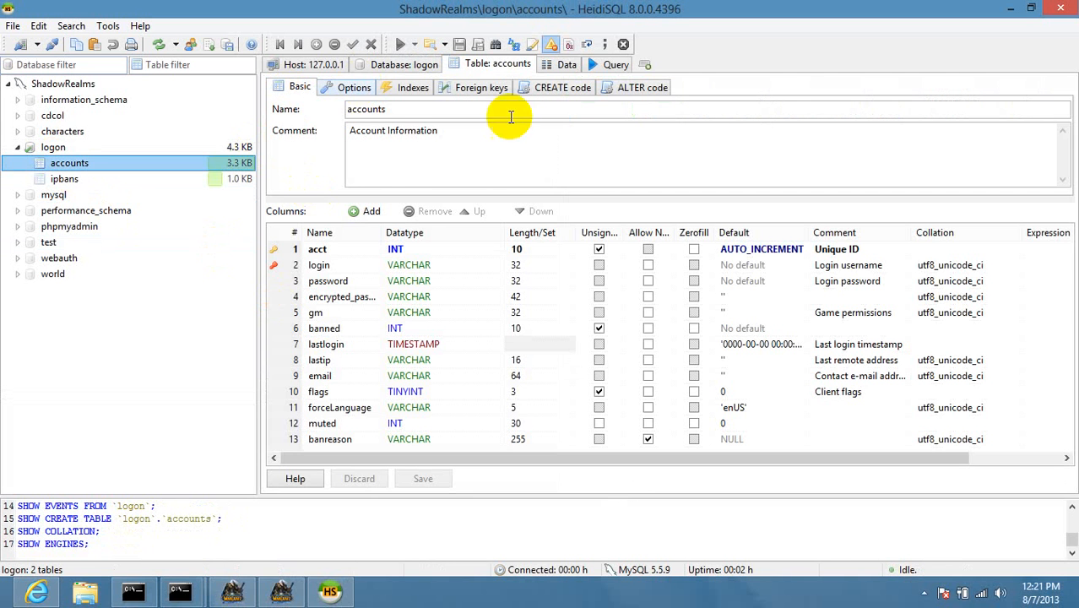
pyautogui.click(548, 65)
pyautogui.click(398, 203)
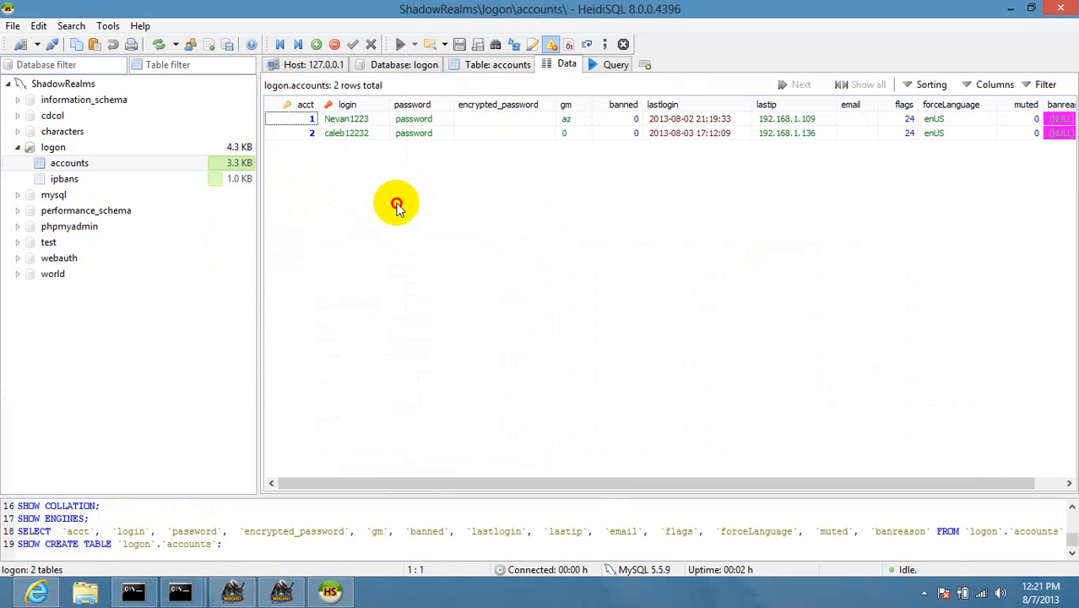
pyautogui.click(365, 130)
pyautogui.click(365, 121)
pyautogui.click(374, 189)
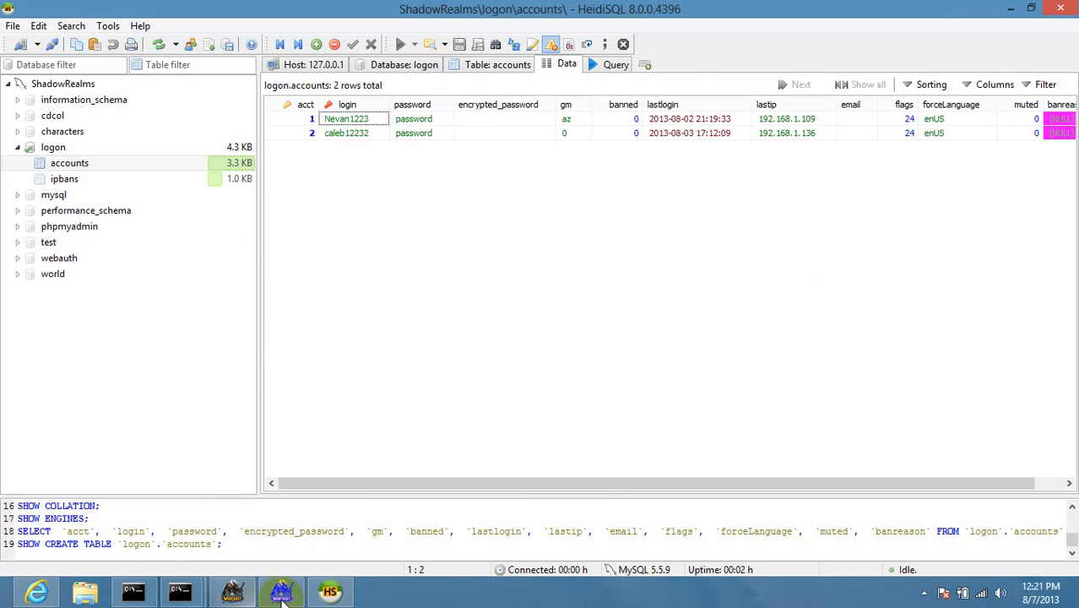
# Switch to the 127.0.0.1 registration page and enter the new account name.
pyautogui.click(42, 594)
pyautogui.click(115, 34)
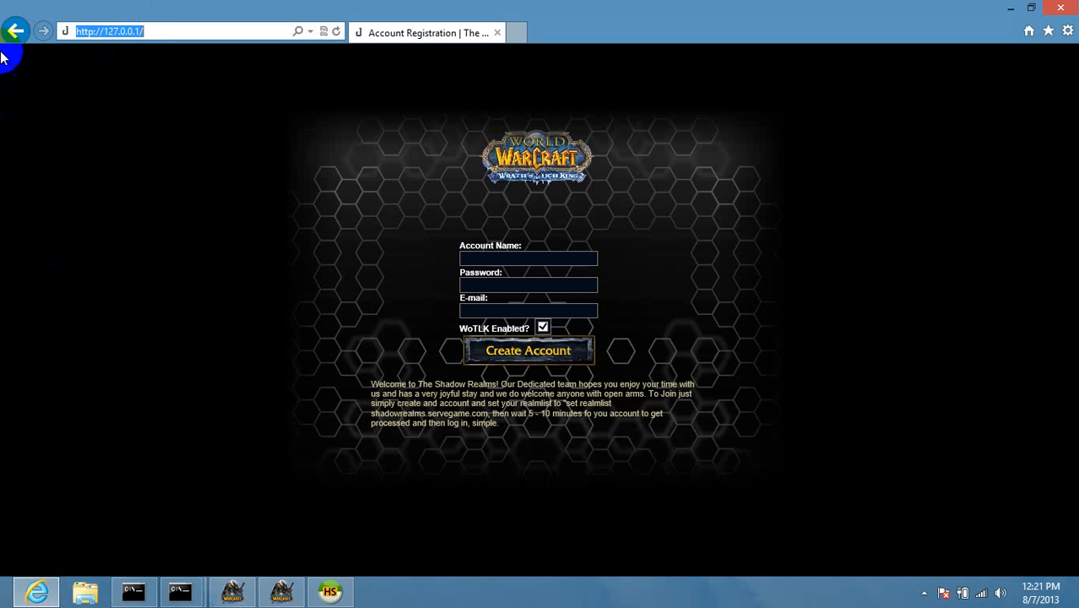
pyautogui.click(159, 32)
pyautogui.click(541, 258)
pyautogui.write('Justinisgay')
pyautogui.press('Tab')
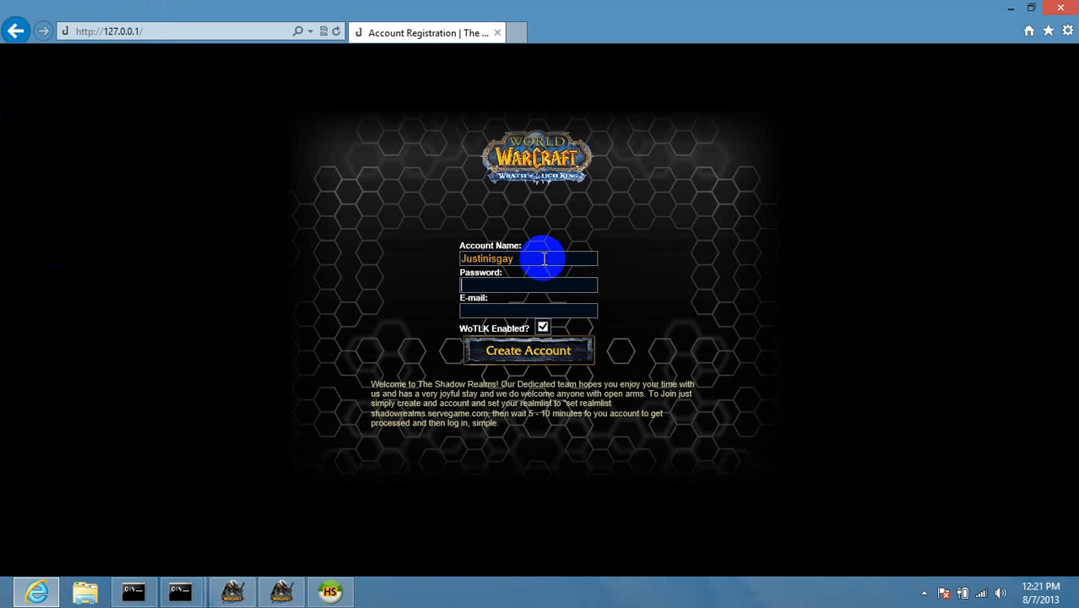
# Fill in the account password and an e-mail address in the registration form.
pyautogui.click(511, 288)
pyautogui.press('capslock')
pyautogui.write('••••••••••••••')
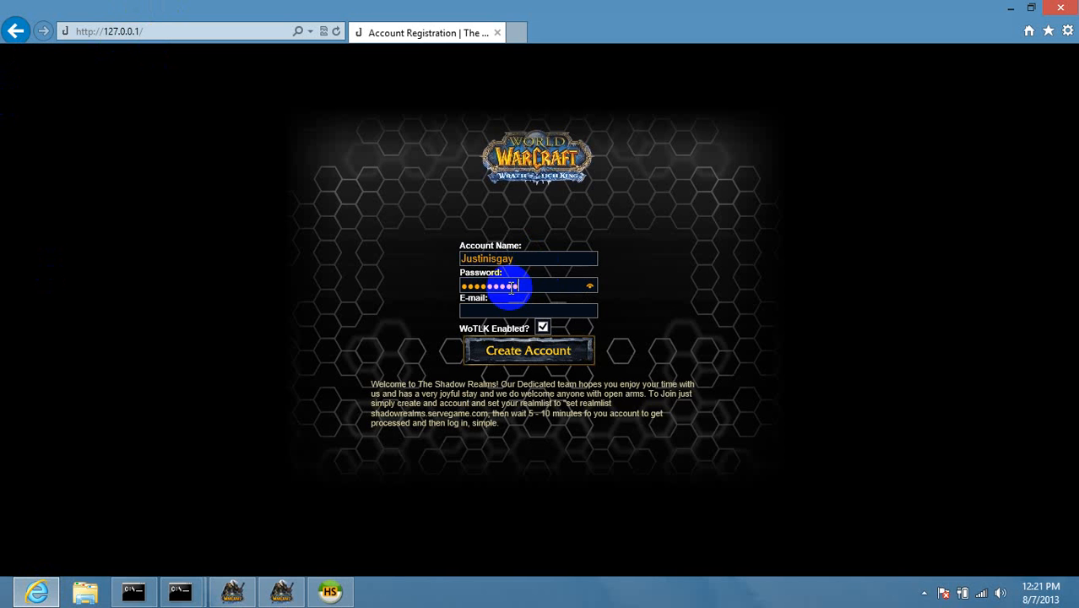
pyautogui.write('•')
pyautogui.press('BackSpace')
pyautogui.press('BackSpace')
pyautogui.press('BackSpace')
pyautogui.press('BackSpace')
pyautogui.press('BackSpace')
pyautogui.press('BackSpace')
pyautogui.press('BackSpace')
pyautogui.press('BackSpace')
pyautogui.press('BackSpace')
pyautogui.press('BackSpace')
pyautogui.press('BackSpace')
pyautogui.press('BackSpace')
pyautogui.press('BackSpace')
pyautogui.press('BackSpace')
pyautogui.press('BackSpace')
pyautogui.write('•••••••••••••••')
pyautogui.press('Tab')
pyautogui.write('asaaa')
pyautogui.press('BackSpace')
pyautogui.press('BackSpace')
pyautogui.press('BackSpace')
pyautogui.press('BackSpace')
pyautogui.press('BackSpace')
pyautogui.write('aaaa@aaaa.com')
# Submit with Create Account and confirm the account-created message.
pyautogui.click(539, 365)
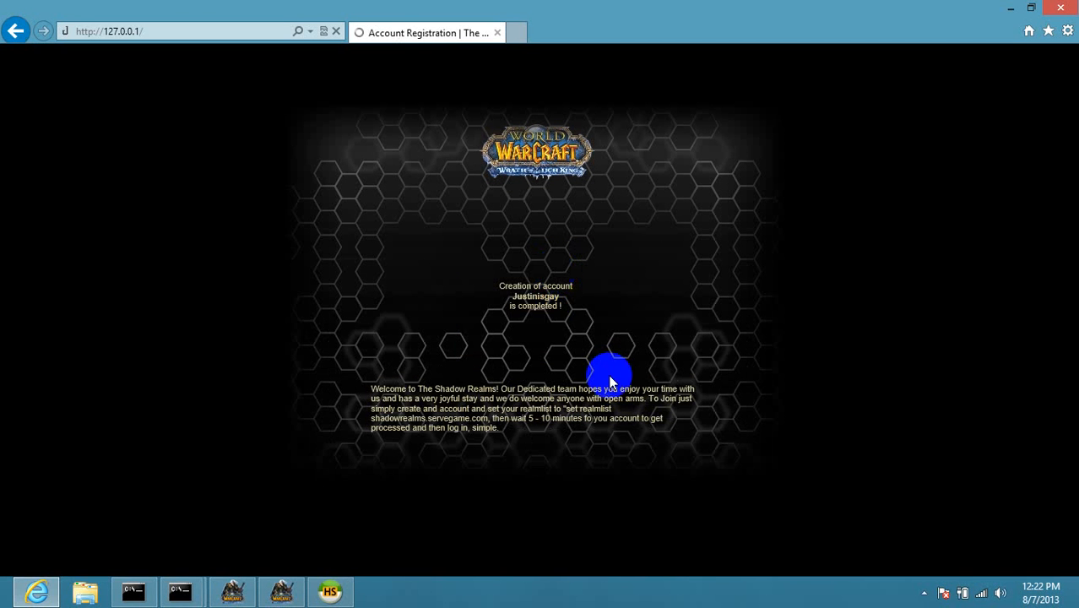
pyautogui.moveTo(527, 285); pyautogui.dragTo(588, 305)
pyautogui.click(862, 169)
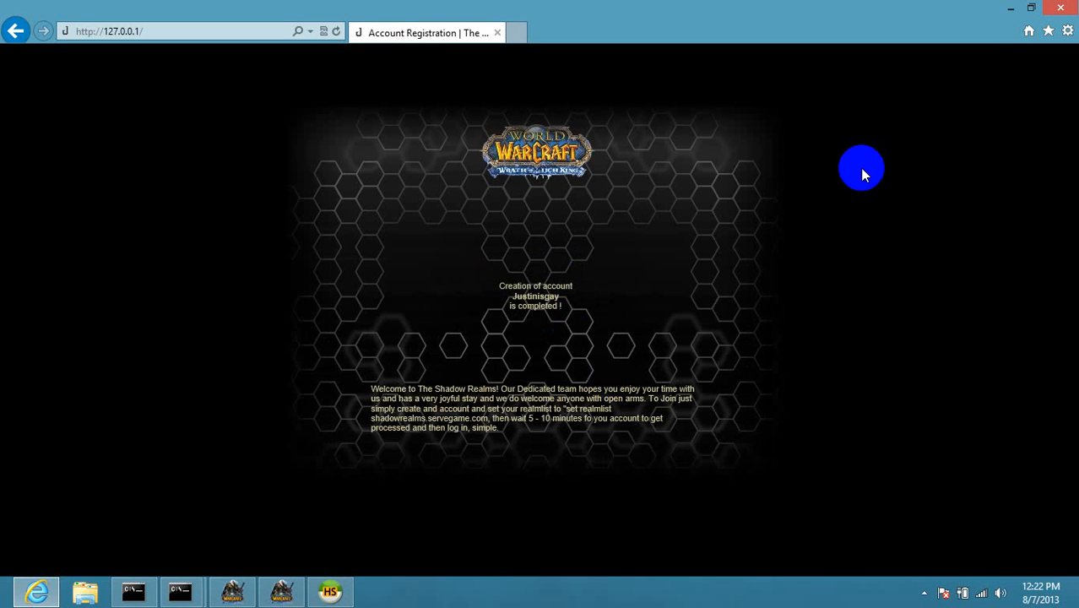
# Refresh HeidiSQL's accounts table so the newly registered account shows up as acct 10.
pyautogui.click(1011, 8)
pyautogui.click(159, 44)
pyautogui.click(353, 118)
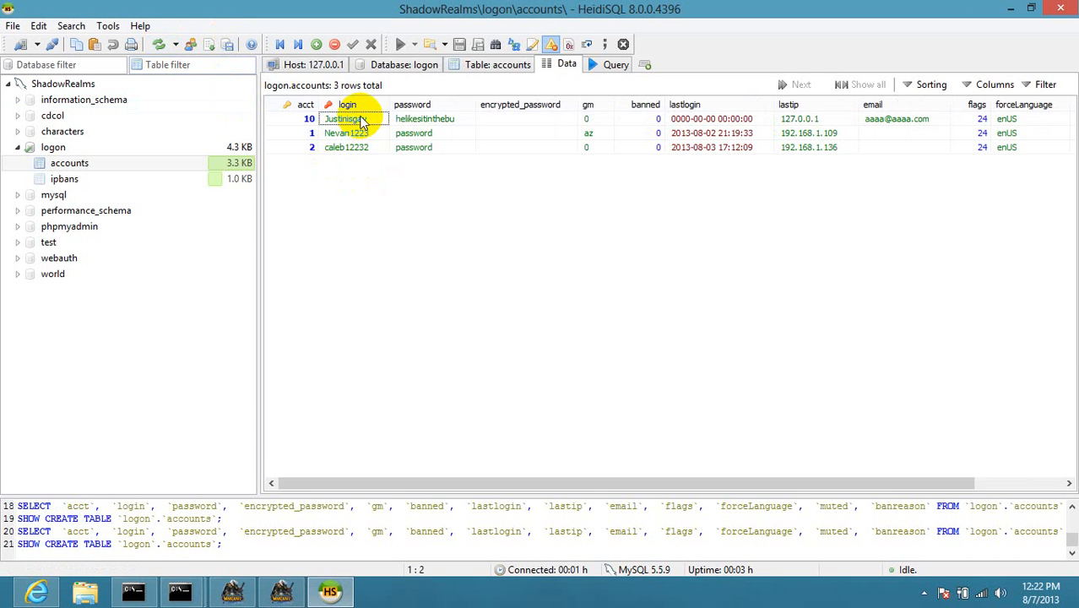
# Inspect the new account's password in the text editor without changes, then check its e-mail.
pyautogui.click(468, 123)
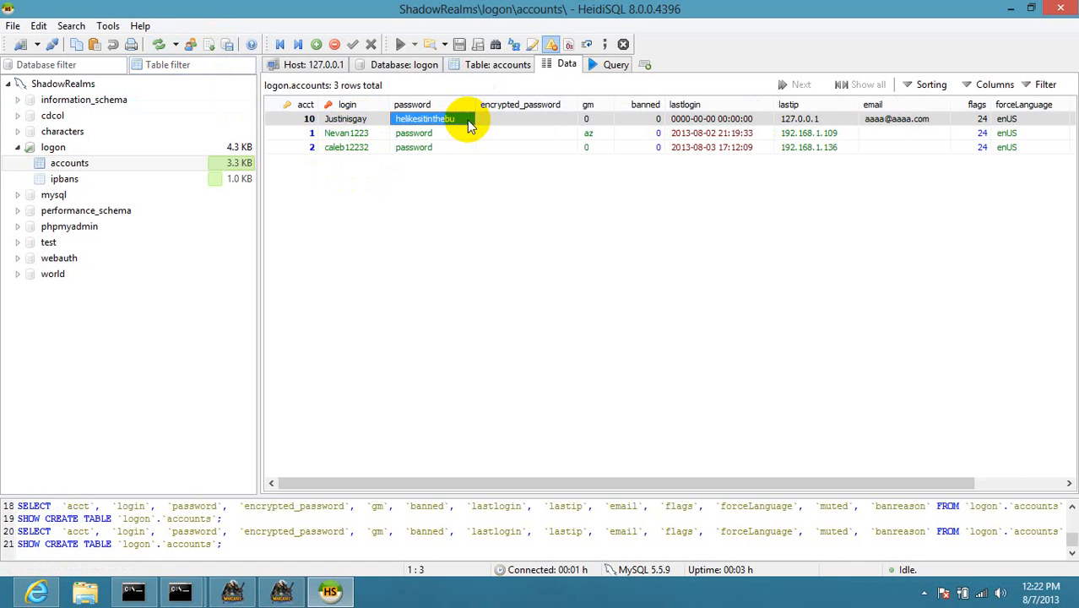
pyautogui.click(469, 123)
pyautogui.click(467, 120)
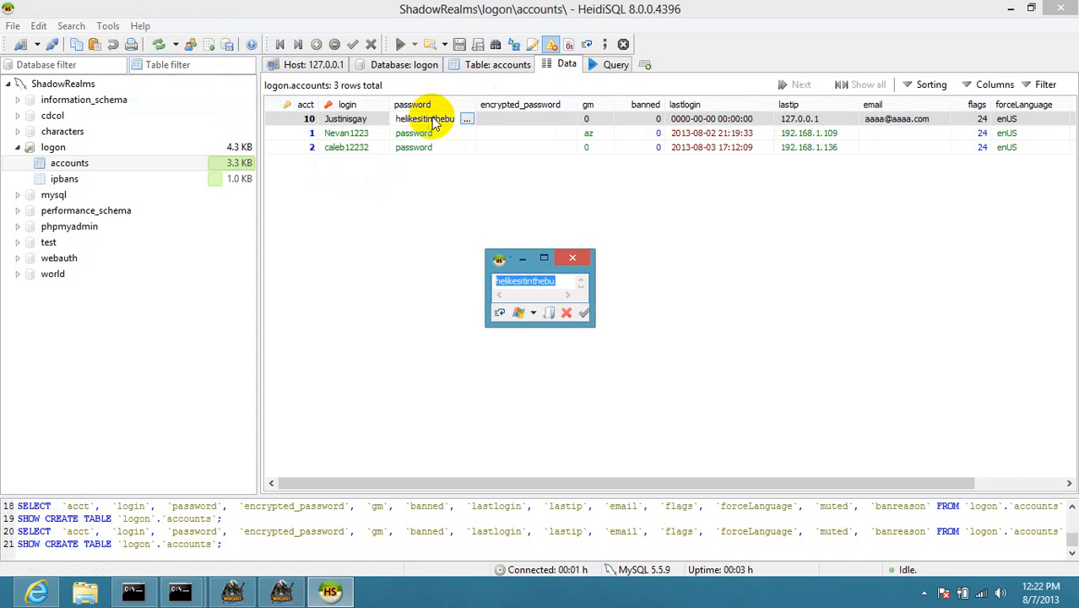
pyautogui.click(487, 205)
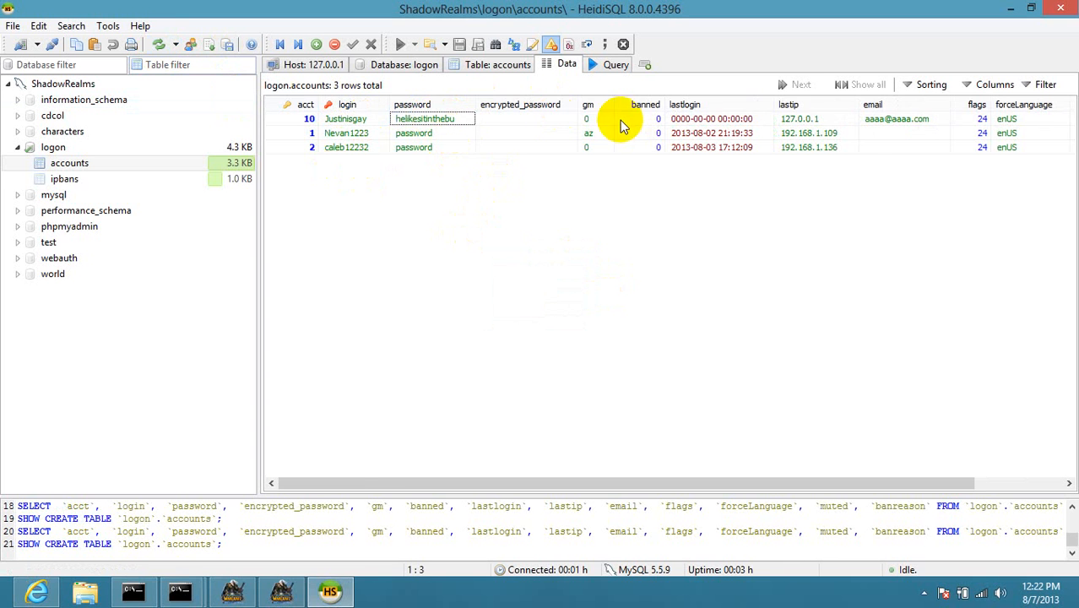
pyautogui.hscroll(2, 743, 164)
pyautogui.click(802, 121)
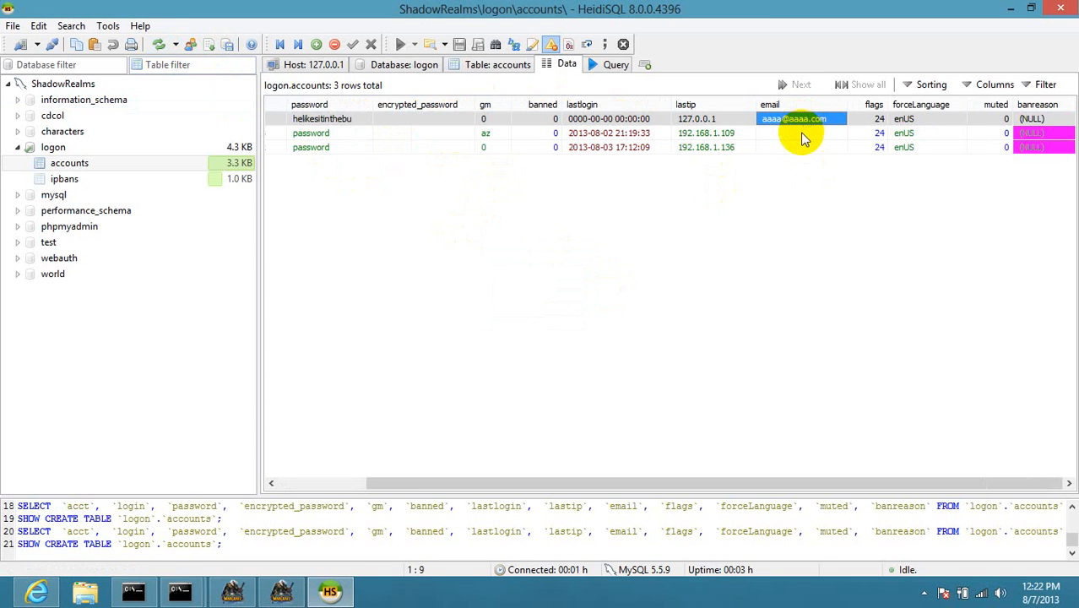
pyautogui.hscroll(-2, 801, 131)
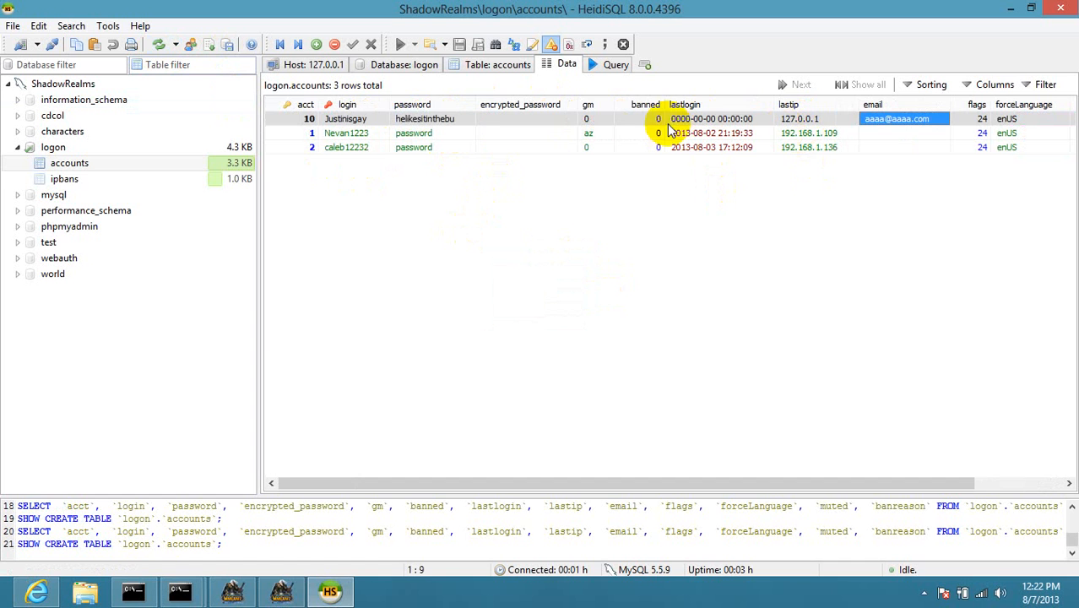
# Compare the new account's gm value with the admin account's, then minimize HeidiSQL.
pyautogui.click(608, 118)
pyautogui.click(580, 158)
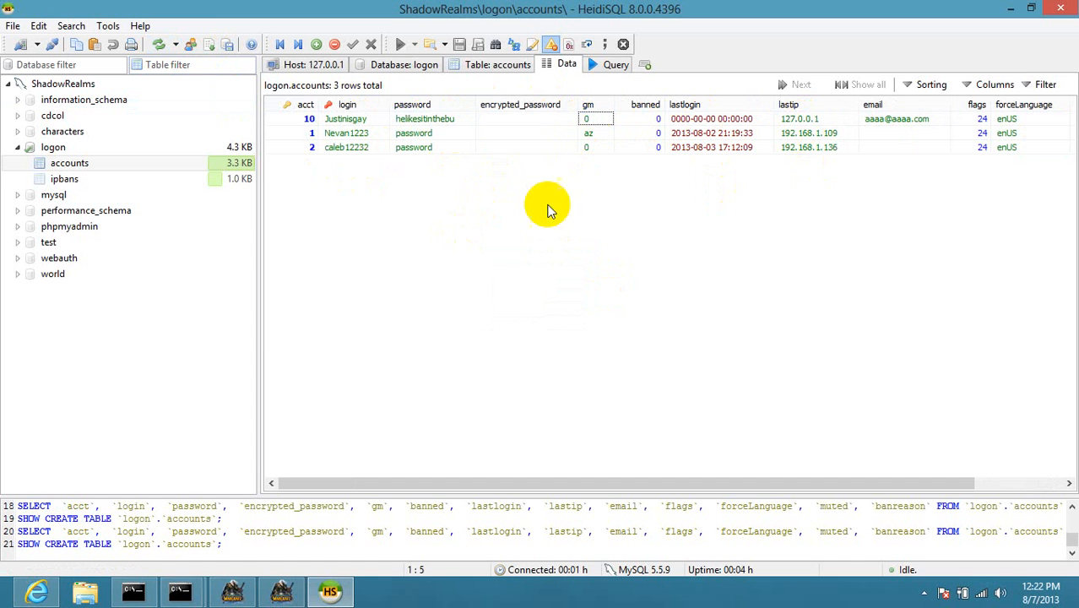
pyautogui.click(590, 133)
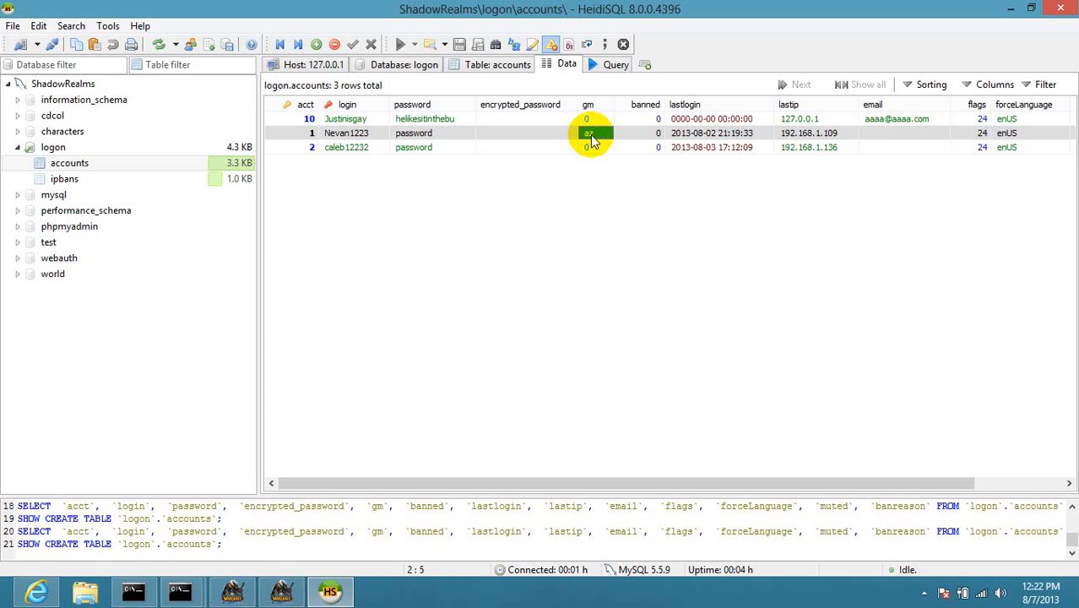
pyautogui.click(1011, 10)
pyautogui.moveTo(843, 386)
pyautogui.mouseDown()
pyautogui.moveTo(984, 263)
pyautogui.moveTo(879, 321)
pyautogui.moveTo(877, 360)
pyautogui.mouseUp()
# Place New Text Document at the upper right below LUA and open FastStone's tray menu.
pyautogui.moveTo(803, 361)
pyautogui.mouseDown()
pyautogui.moveTo(1043, 176)
pyautogui.moveTo(1024, 190)
pyautogui.mouseUp()
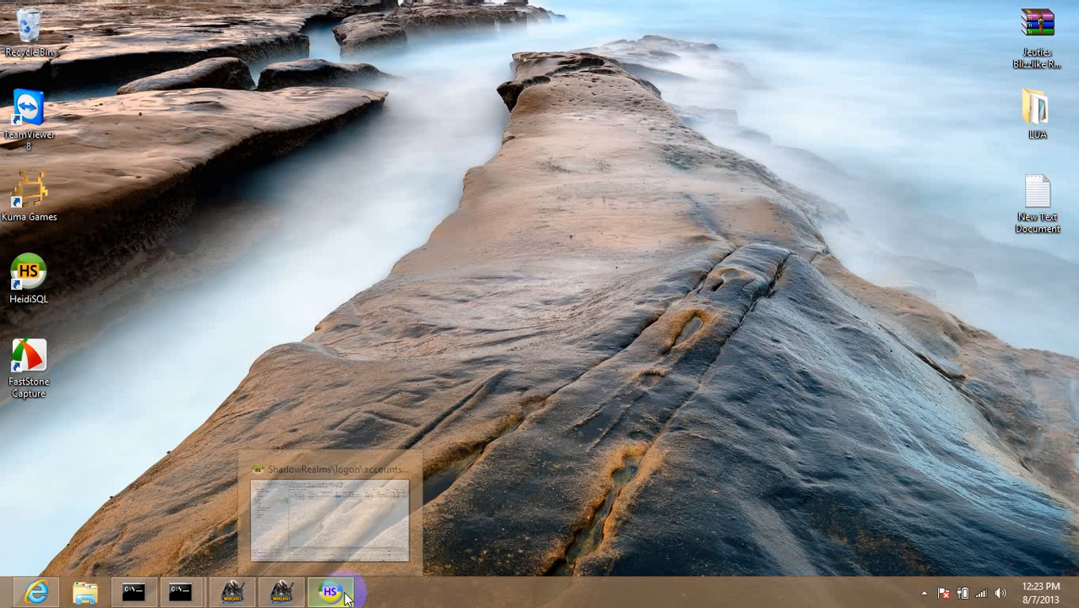
pyautogui.click(924, 593)
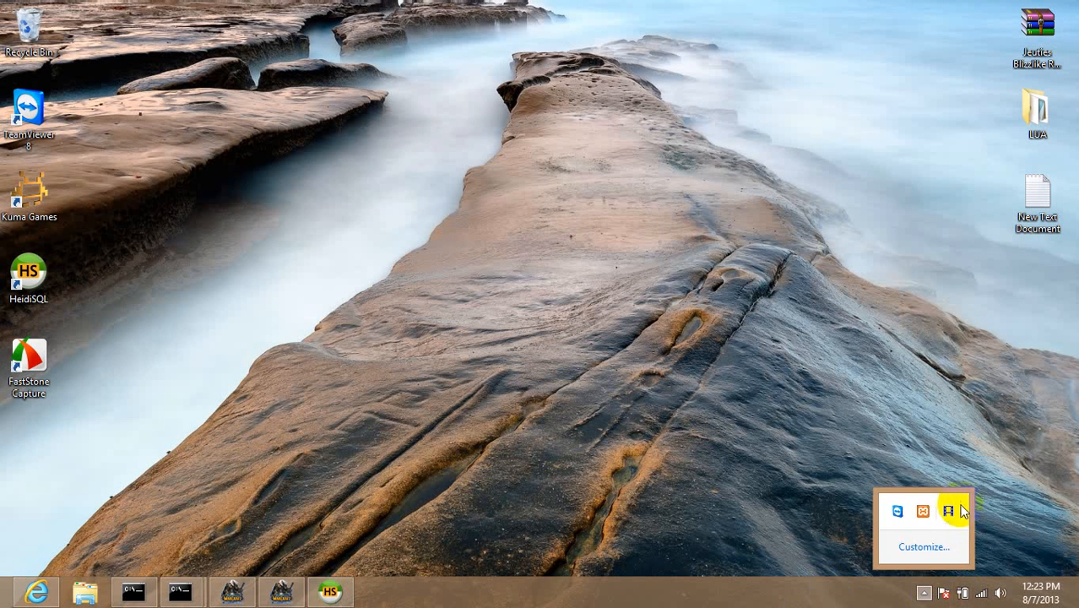
pyautogui.rightClick(957, 505)
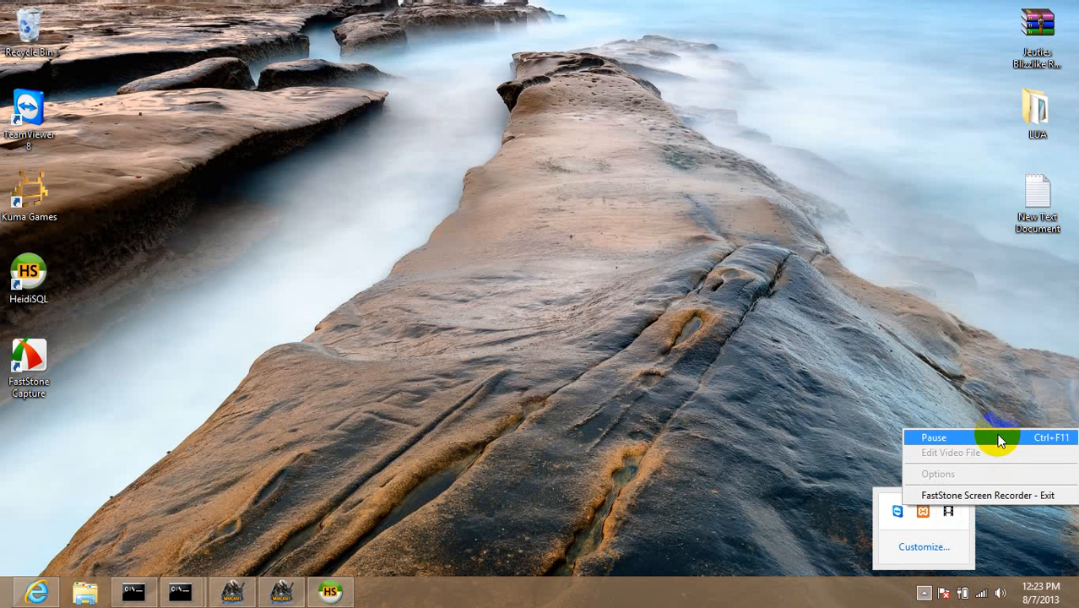